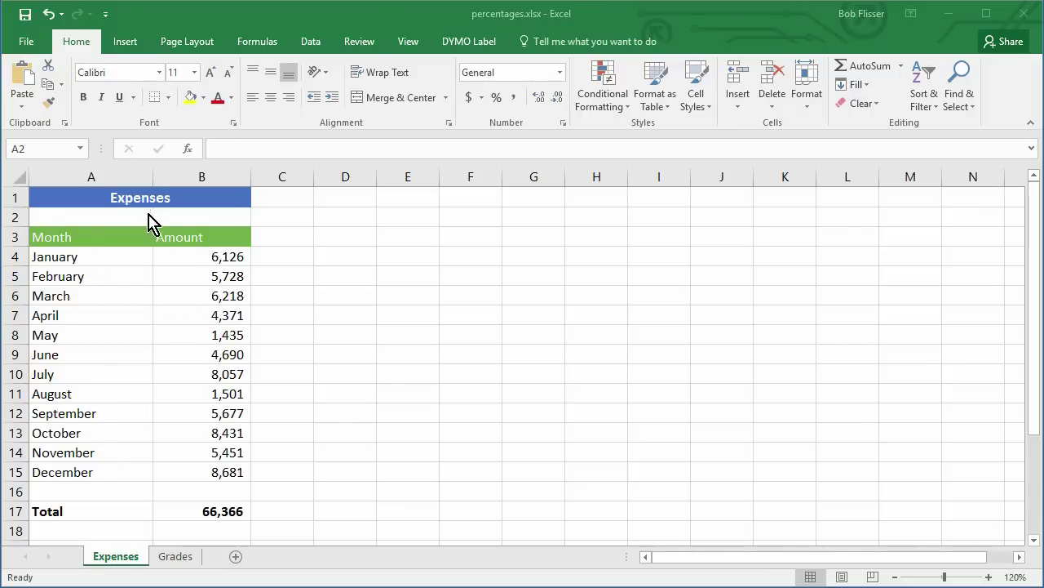
Review the January, March and June amounts and the SUM formula behind the Total.
{"action": "left_click", "coordinate": [188, 258]}
{"action": "left_click", "coordinate": [199, 296]}
{"action": "left_click", "coordinate": [208, 356]}
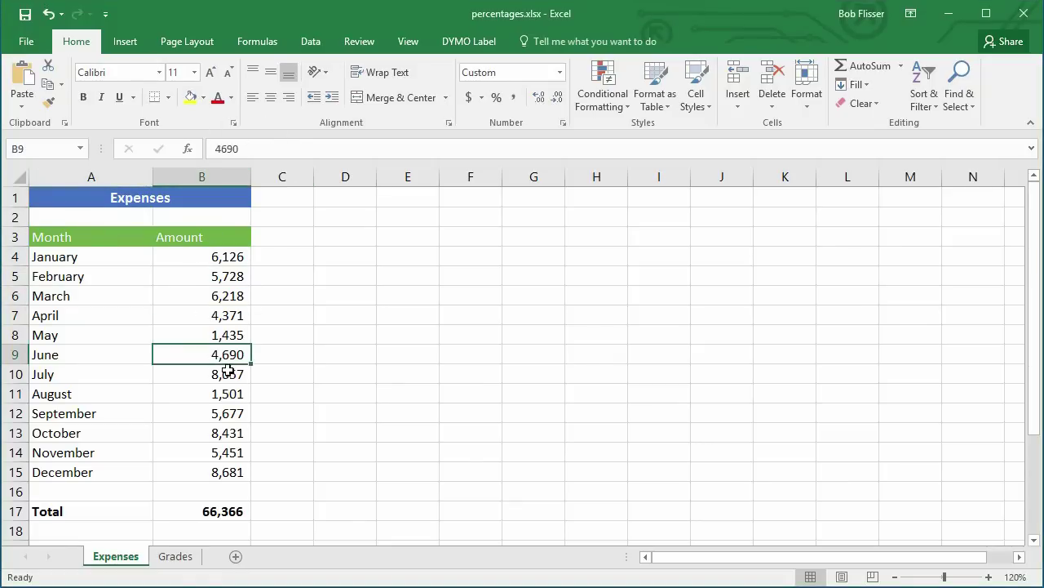
{"action": "left_click", "coordinate": [209, 512]}
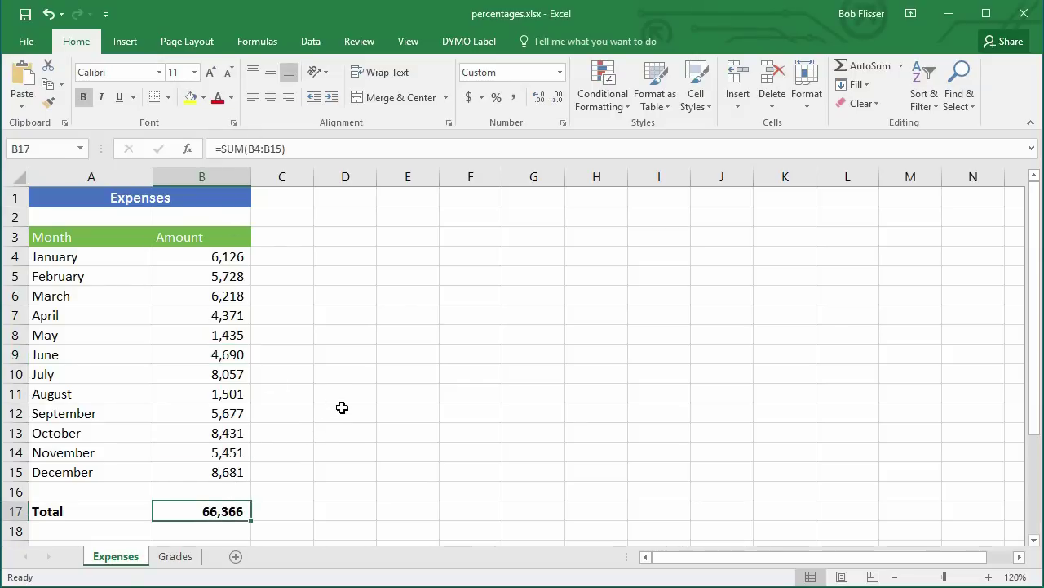
{"action": "scroll", "coordinate": [340, 406], "scroll_direction": "down", "scroll_amount": 1}
{"action": "scroll", "coordinate": [340, 407], "scroll_direction": "down", "scroll_amount": 1}
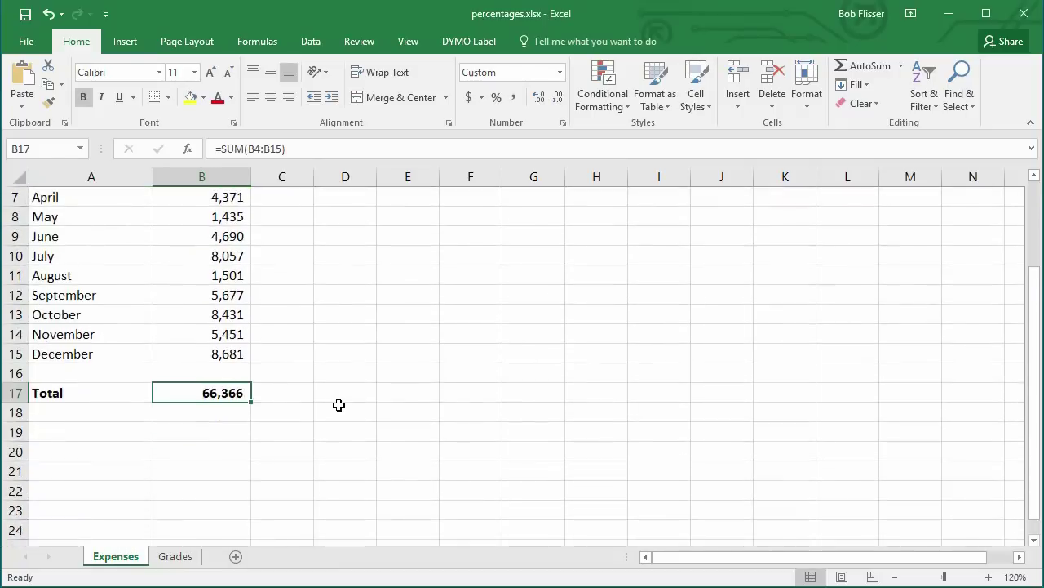
{"action": "scroll", "coordinate": [338, 403], "scroll_direction": "down", "scroll_amount": 1}
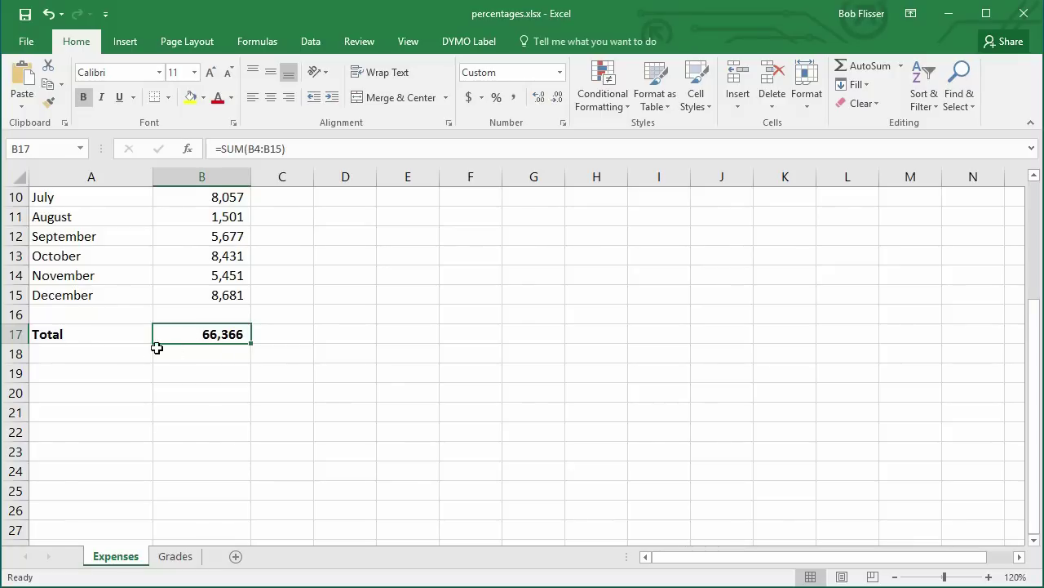
Label A18 'With 8% increase' and enter =B17*1.08 in B18, giving 71,675.
{"action": "left_click", "coordinate": [92, 359]}
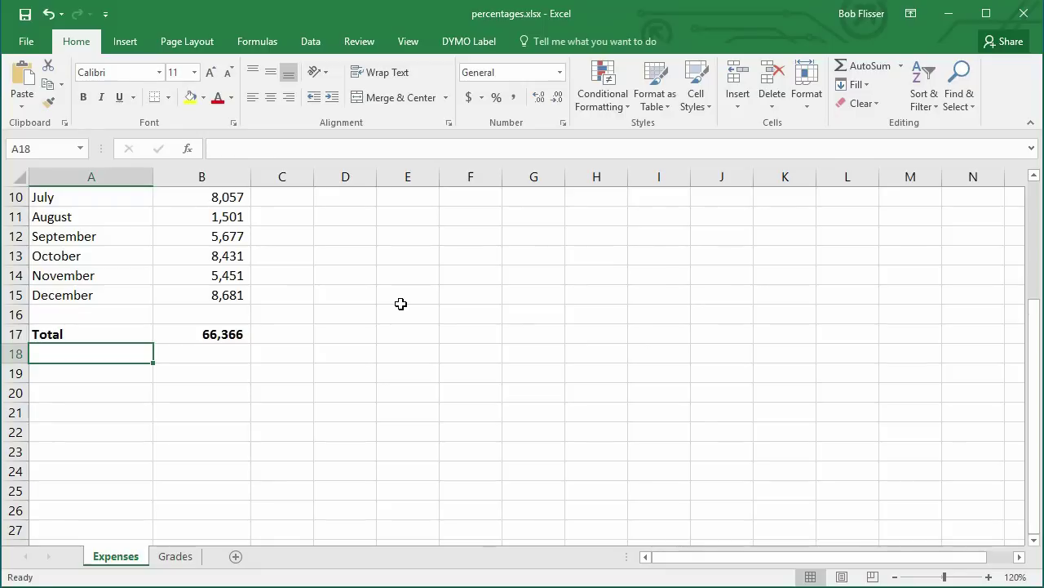
{"action": "type", "text": "With 8%"}
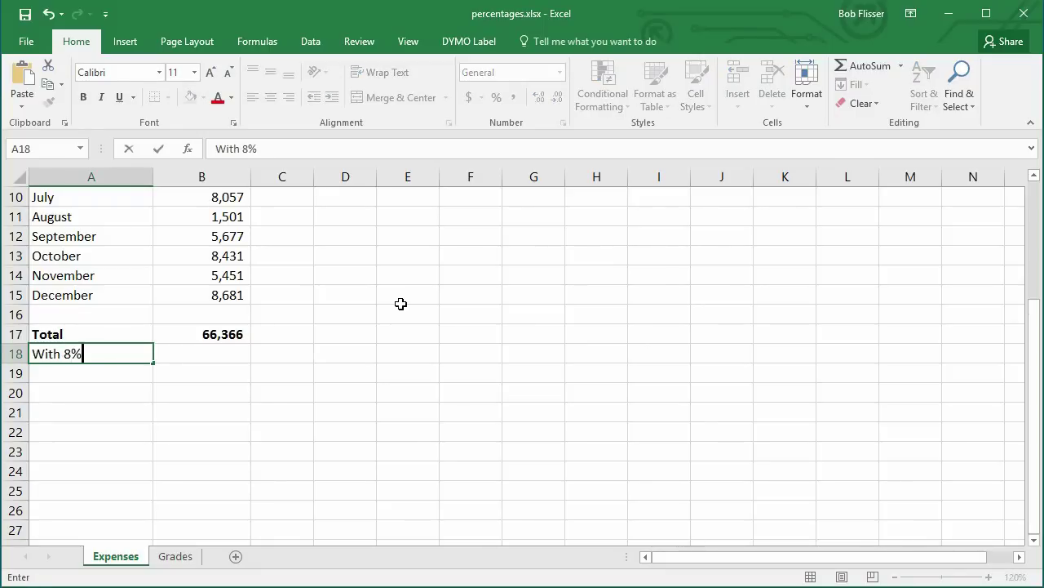
{"action": "type", "text": " increas"}
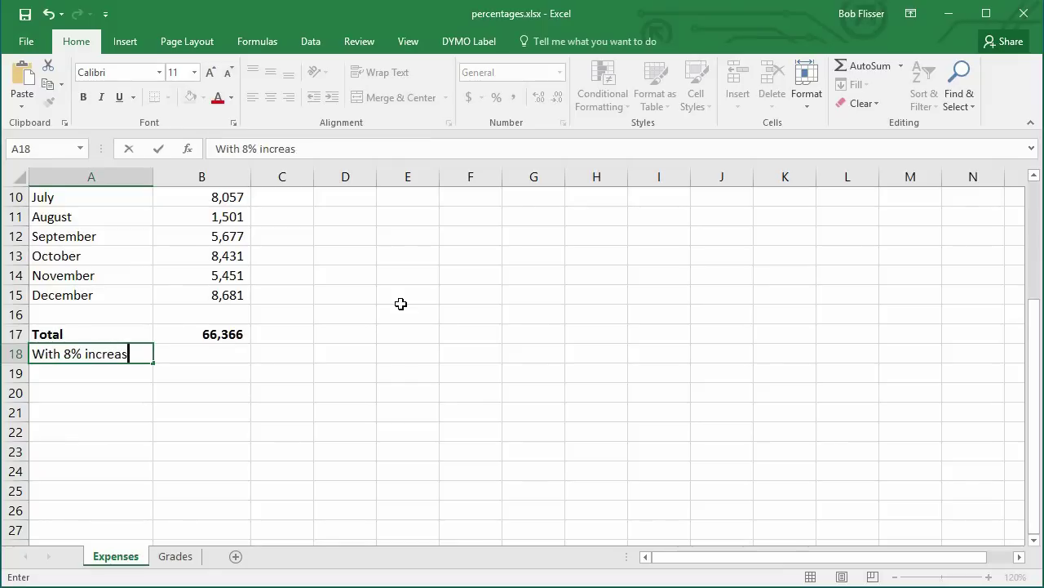
{"action": "type", "text": "e"}
{"action": "key", "text": "Tab"}
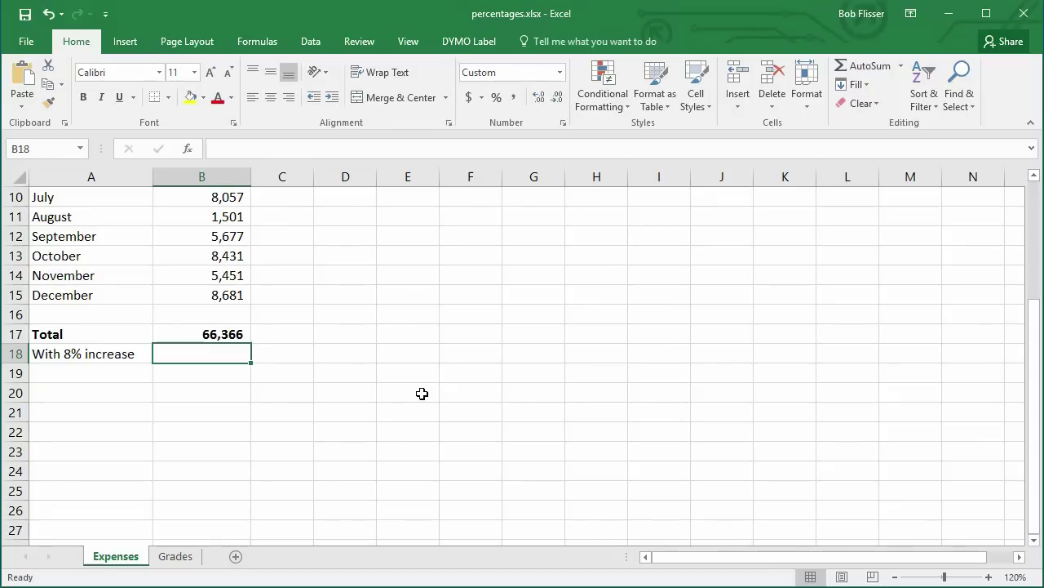
{"action": "type", "text": "="}
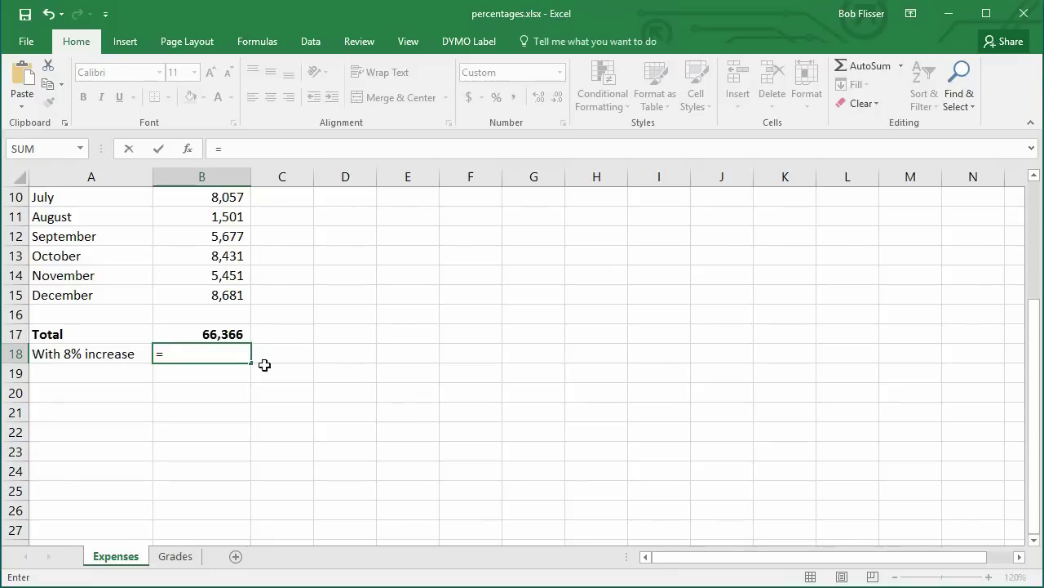
{"action": "left_click", "coordinate": [209, 334]}
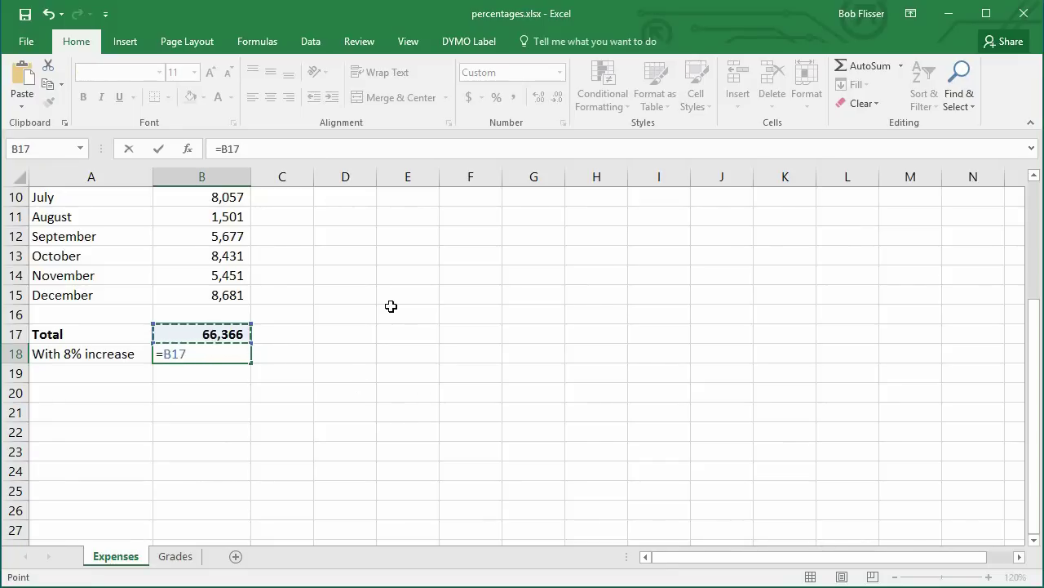
{"action": "type", "text": "*"}
{"action": "type", "text": "108"}
{"action": "type", "text": "%"}
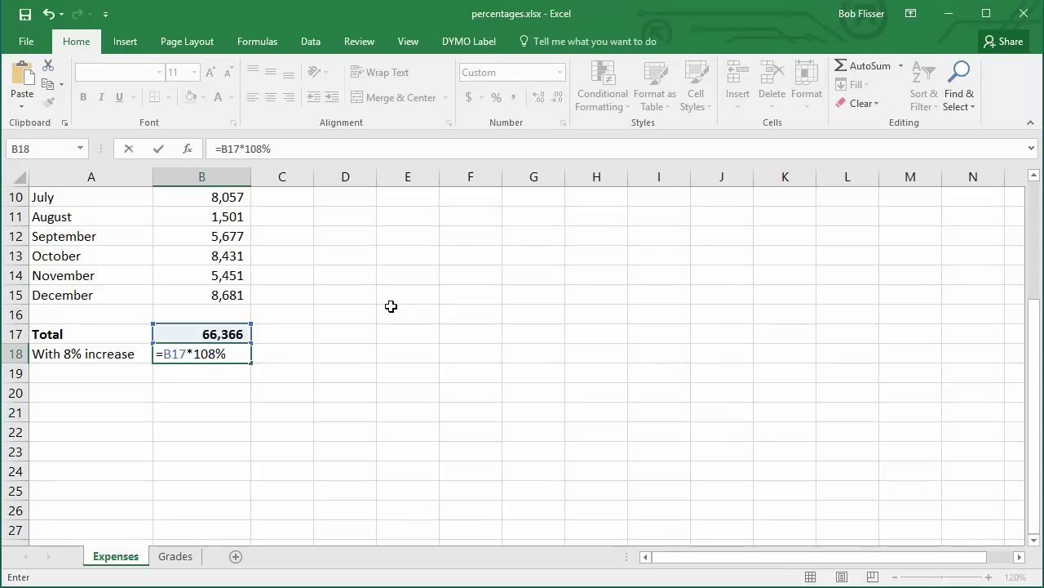
{"action": "key", "text": "BackSpace"}
{"action": "key", "text": "BackSpace"}
{"action": "key", "text": "BackSpace"}
{"action": "key", "text": "BackSpace"}
{"action": "type", "text": "1."}
{"action": "type", "text": "08"}
{"action": "key", "text": "Return"}
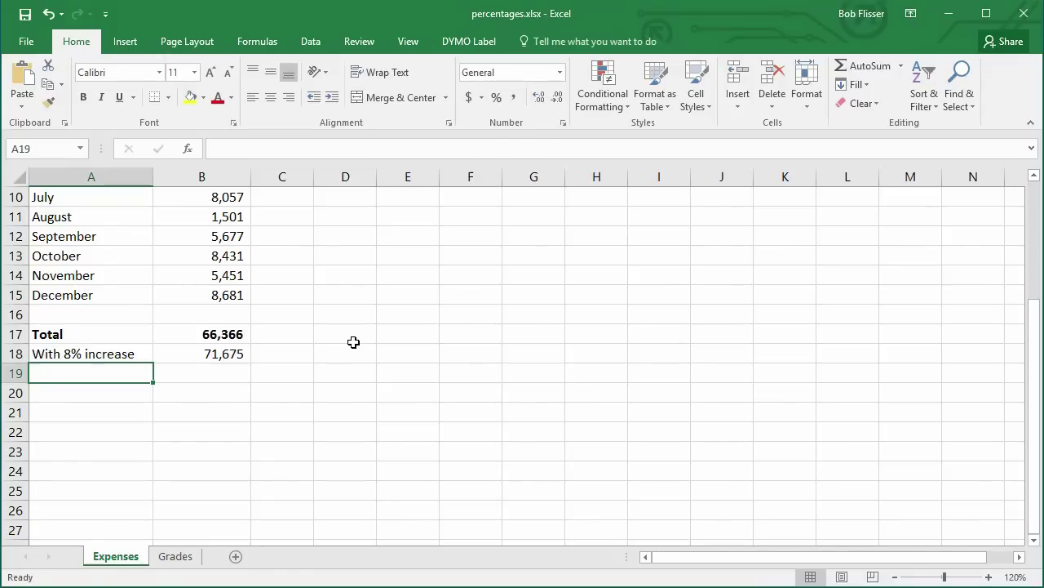
Edit the AutoComplete label in A19 to read 'With 8% decrease'.
{"action": "type", "text": "With"}
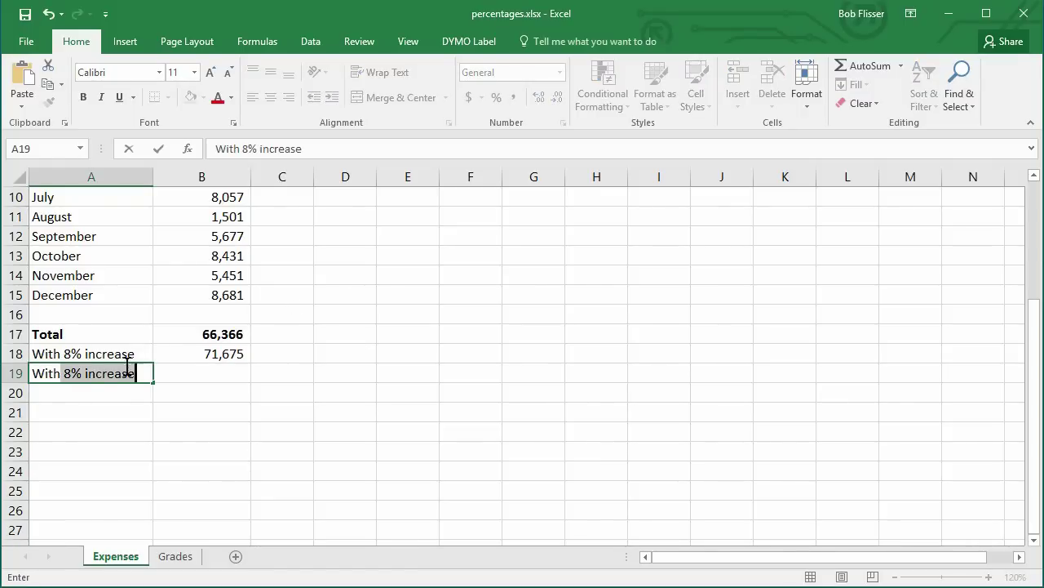
{"action": "left_click", "coordinate": [97, 373]}
{"action": "key", "text": "BackSpace"}
{"action": "key", "text": "BackSpace"}
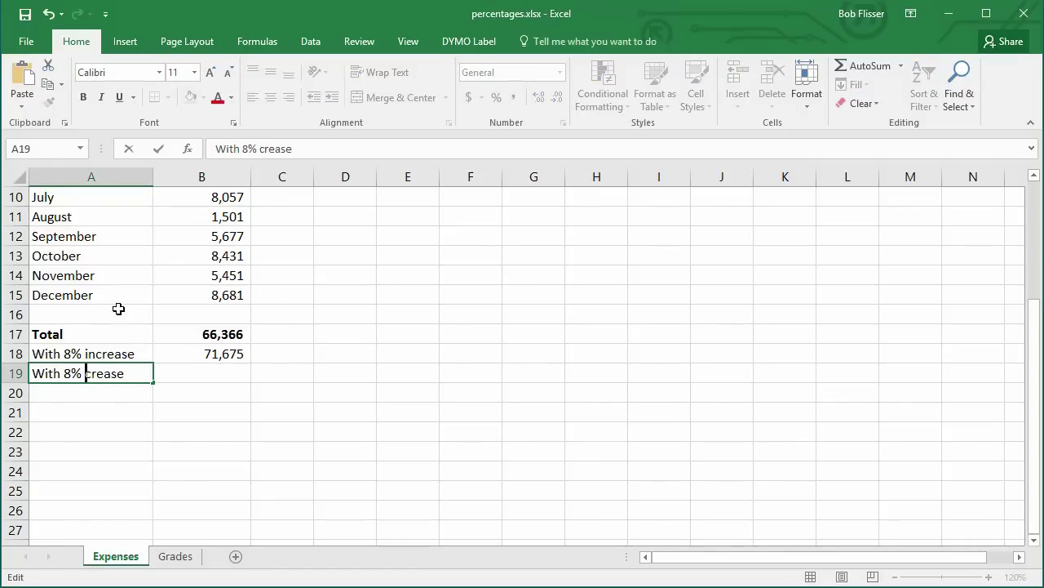
{"action": "type", "text": "de"}
{"action": "key", "text": "Tab"}
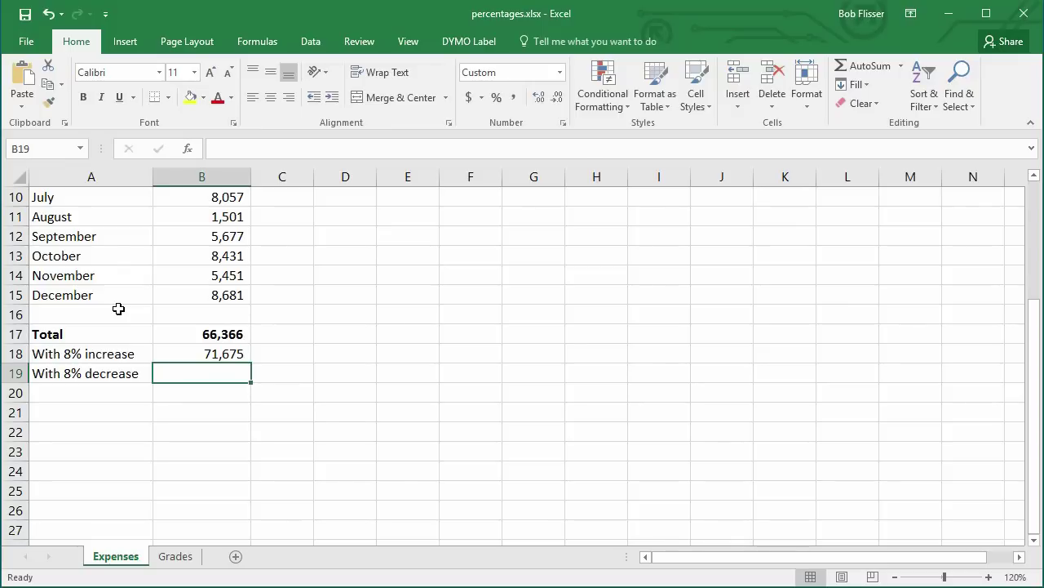
Enter =B17*.92 in B19 so it shows 61,057.
{"action": "type", "text": "="}
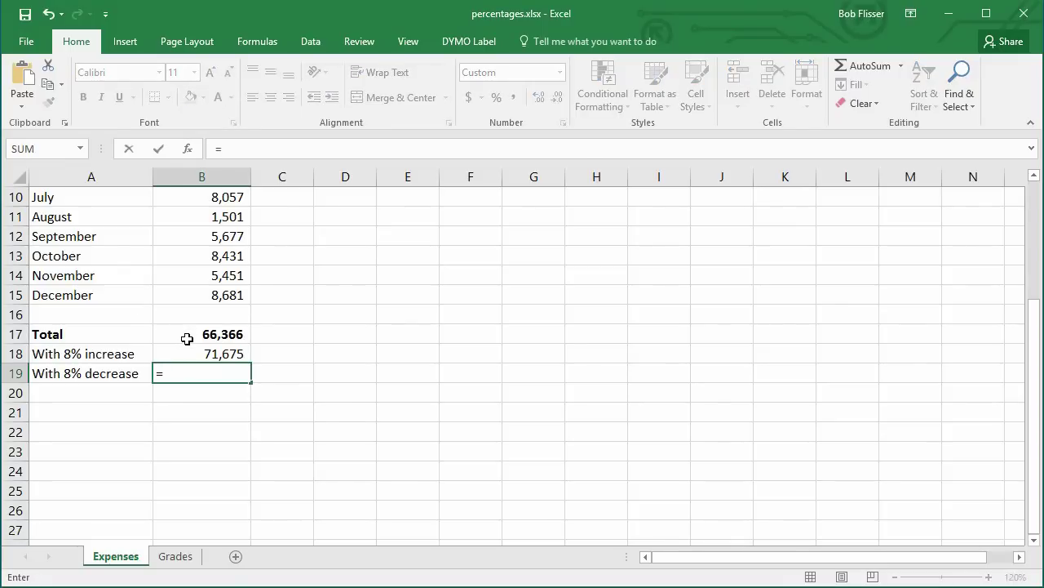
{"action": "left_click", "coordinate": [185, 337]}
{"action": "type", "text": "*"}
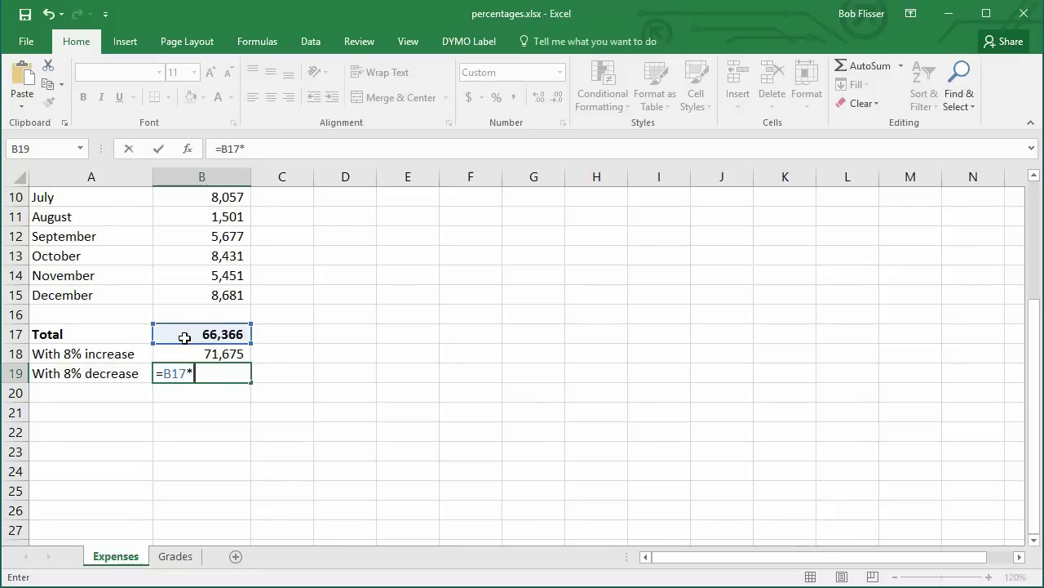
{"action": "type", "text": "92"}
{"action": "type", "text": "%"}
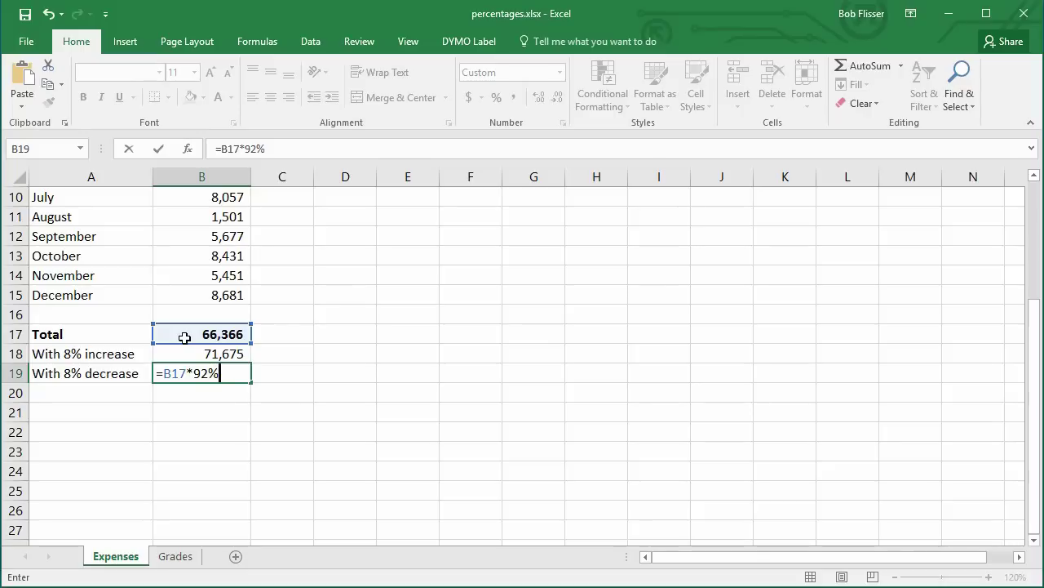
{"action": "key", "text": "BackSpace"}
{"action": "key", "text": "BackSpace"}
{"action": "key", "text": "BackSpace"}
{"action": "type", "text": ".9"}
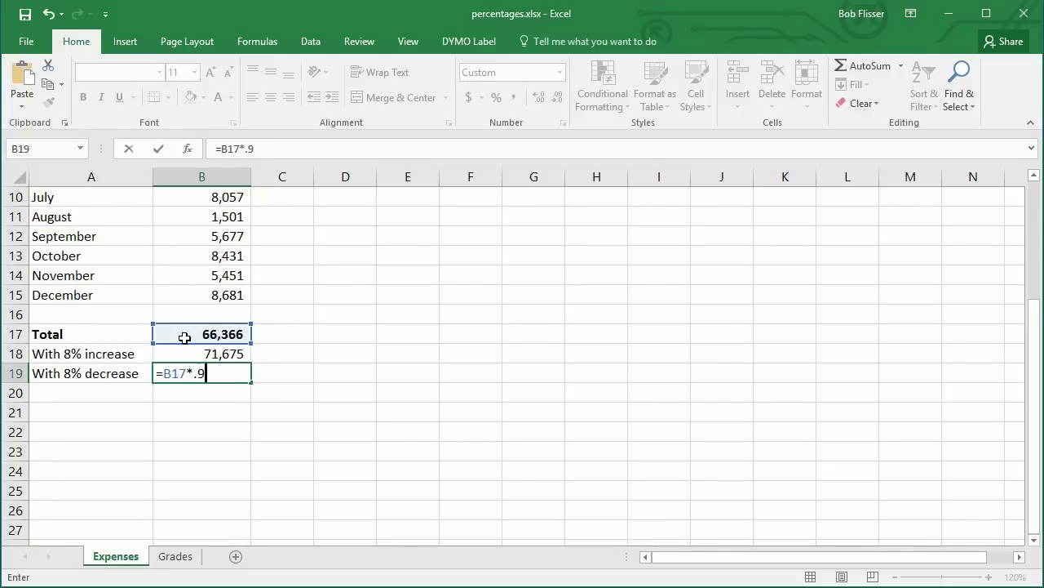
{"action": "type", "text": "2"}
{"action": "key", "text": "Return"}
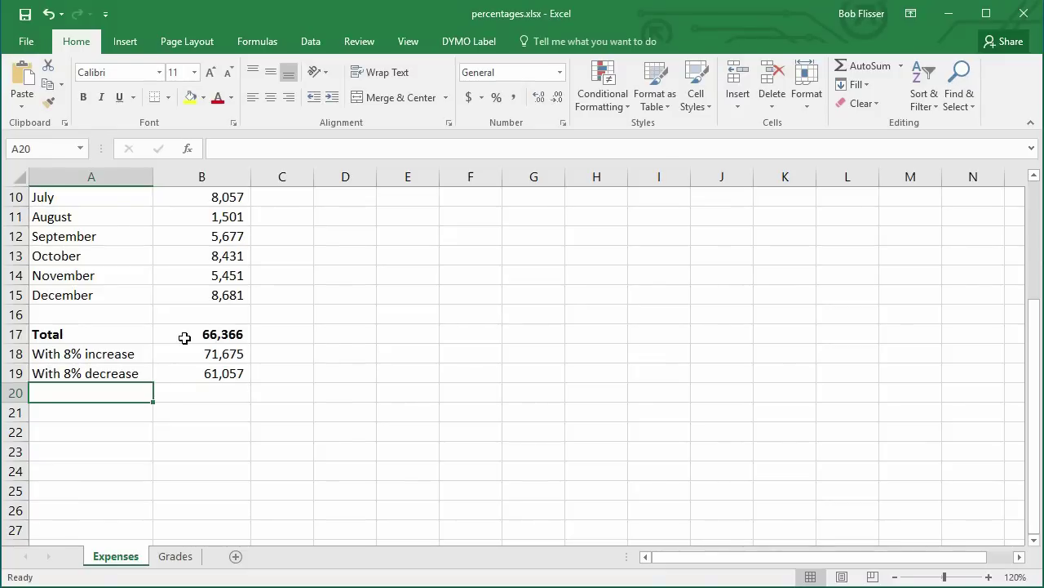
Widen column C and enter =B17+B17*.08 in C18 as an alternative increase formula.
{"action": "left_click_drag", "start_coordinate": [322, 179], "coordinate": [351, 180]}
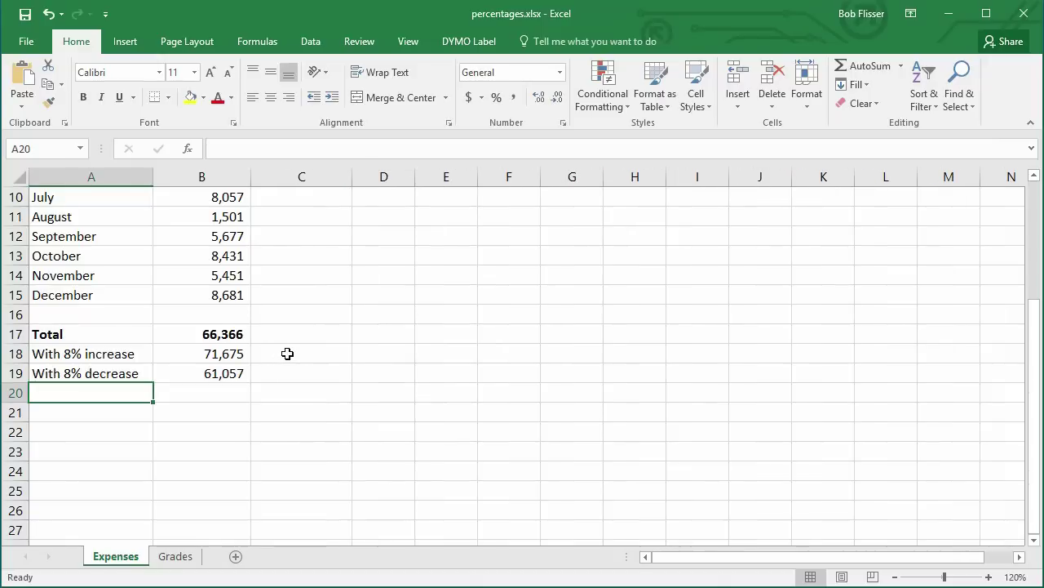
{"action": "left_click", "coordinate": [287, 353]}
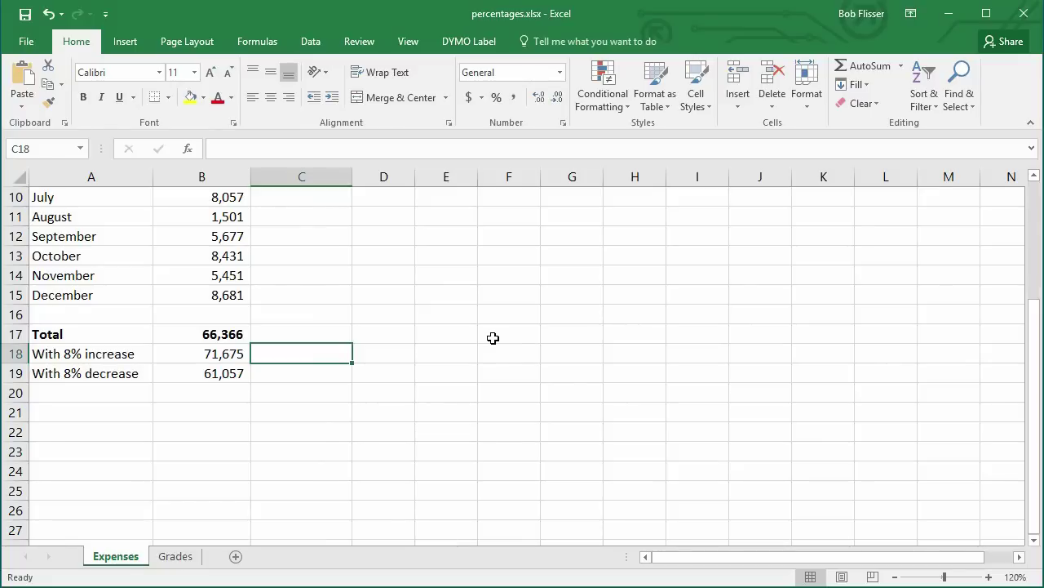
{"action": "type", "text": "="}
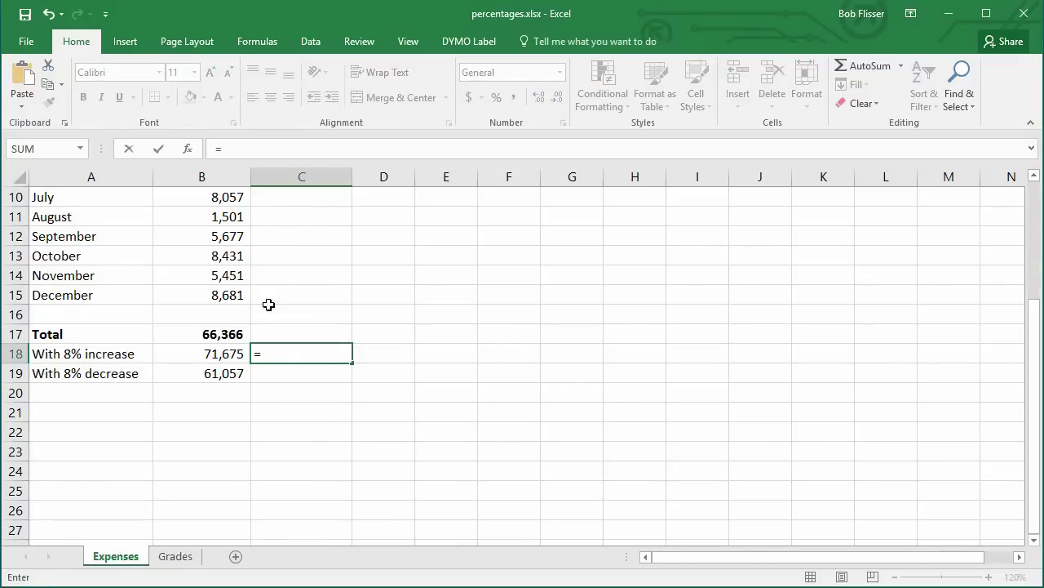
{"action": "left_click", "coordinate": [209, 334]}
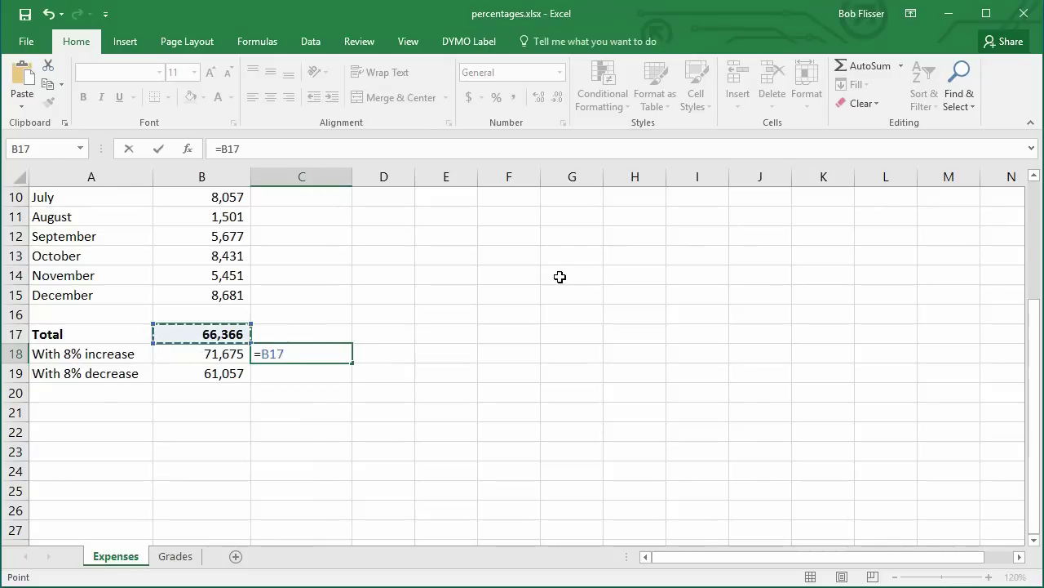
{"action": "type", "text": "+"}
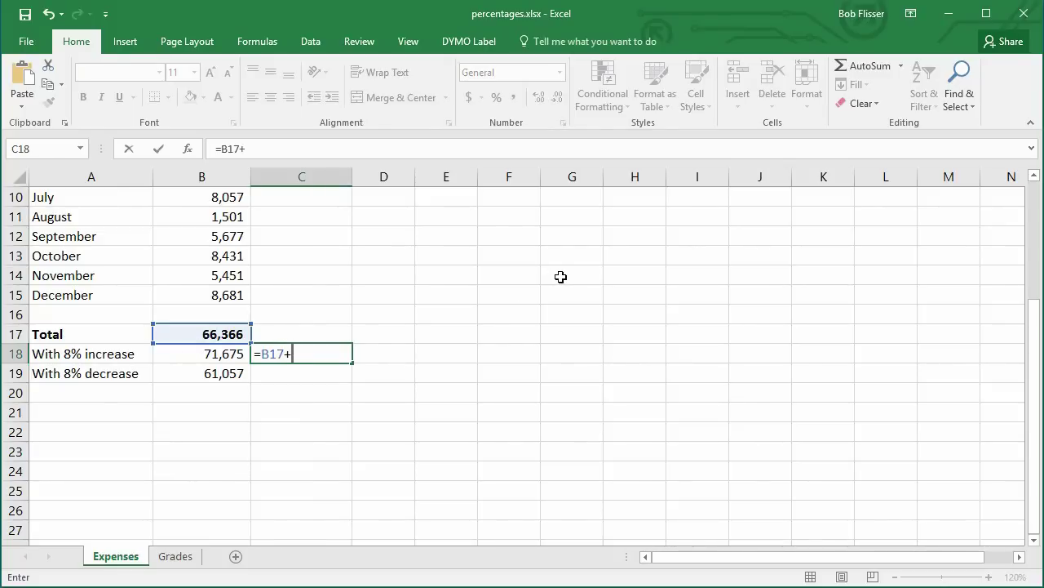
{"action": "left_click", "coordinate": [209, 333]}
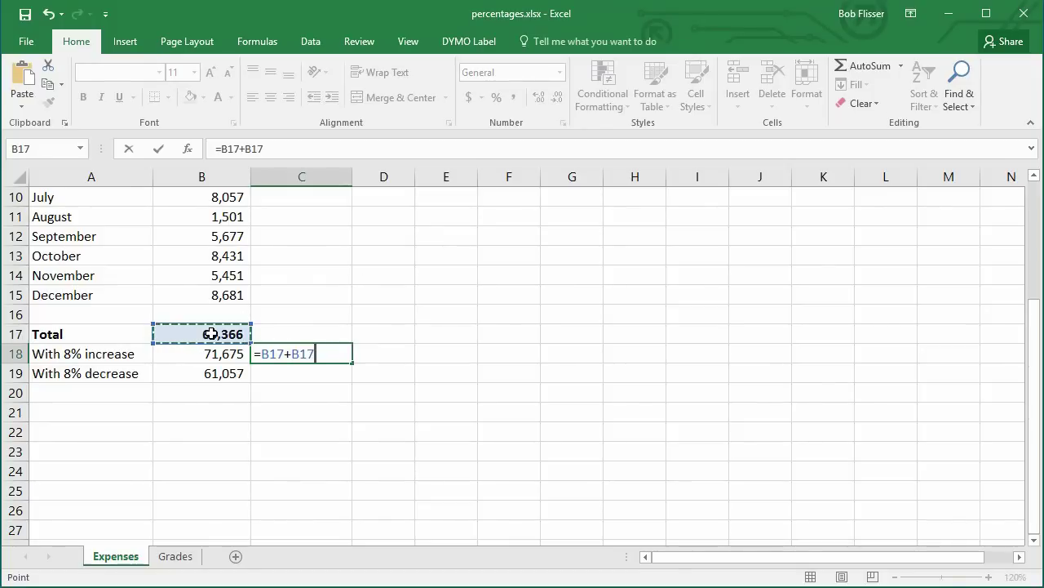
{"action": "type", "text": "*"}
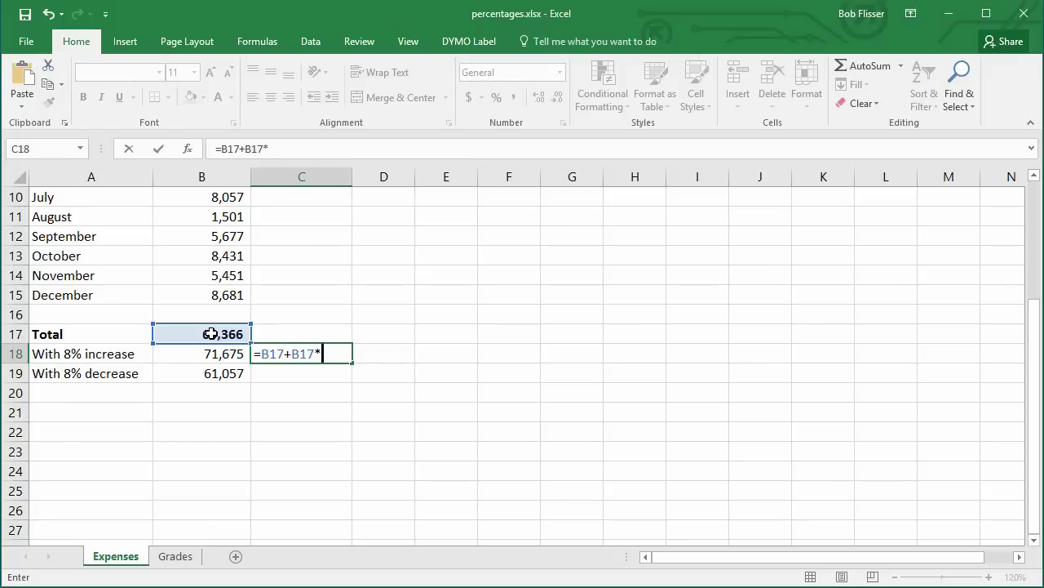
{"action": "type", "text": ".08"}
{"action": "key", "text": "Return"}
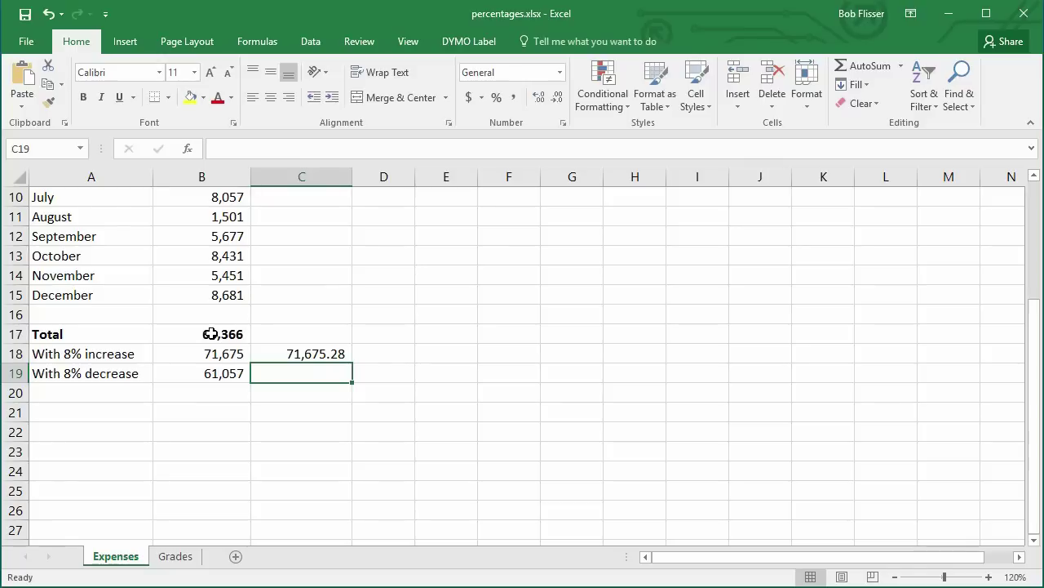
Remove the decimals from C18 so it displays 71,675.
{"action": "left_click", "coordinate": [293, 354]}
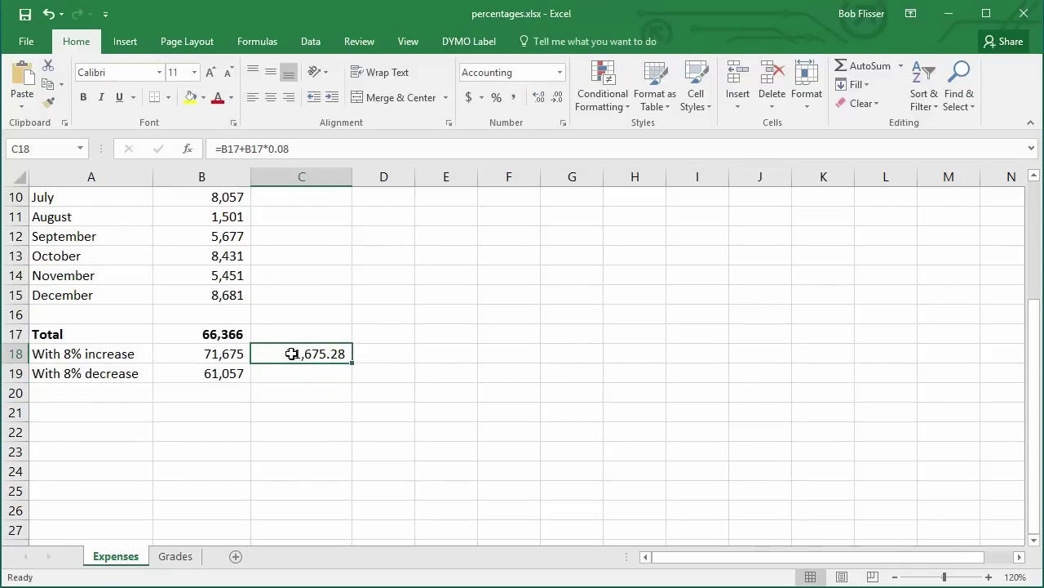
{"action": "left_click_drag", "start_coordinate": [293, 353], "coordinate": [286, 369]}
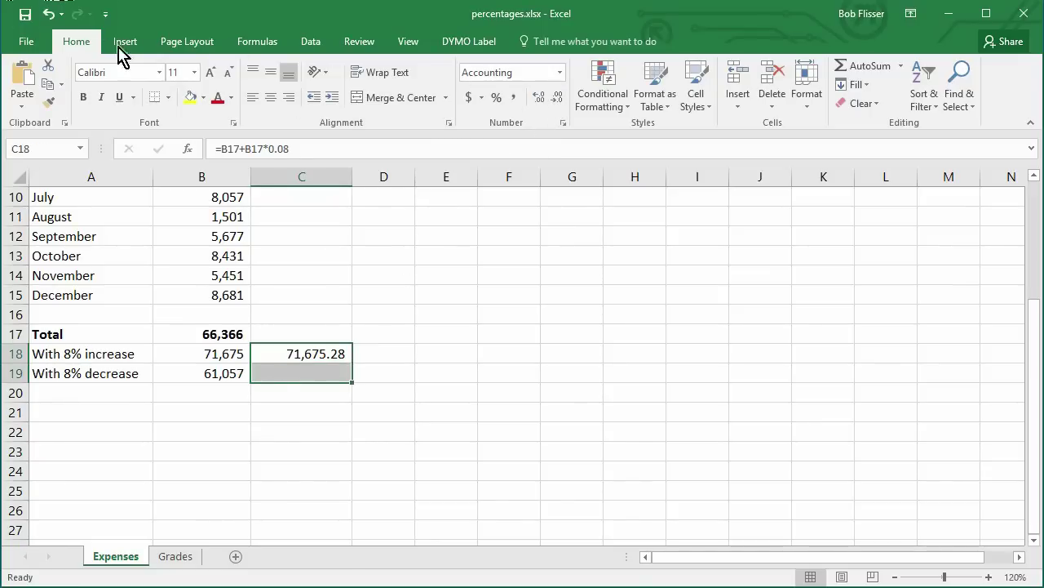
{"action": "left_click", "coordinate": [559, 99]}
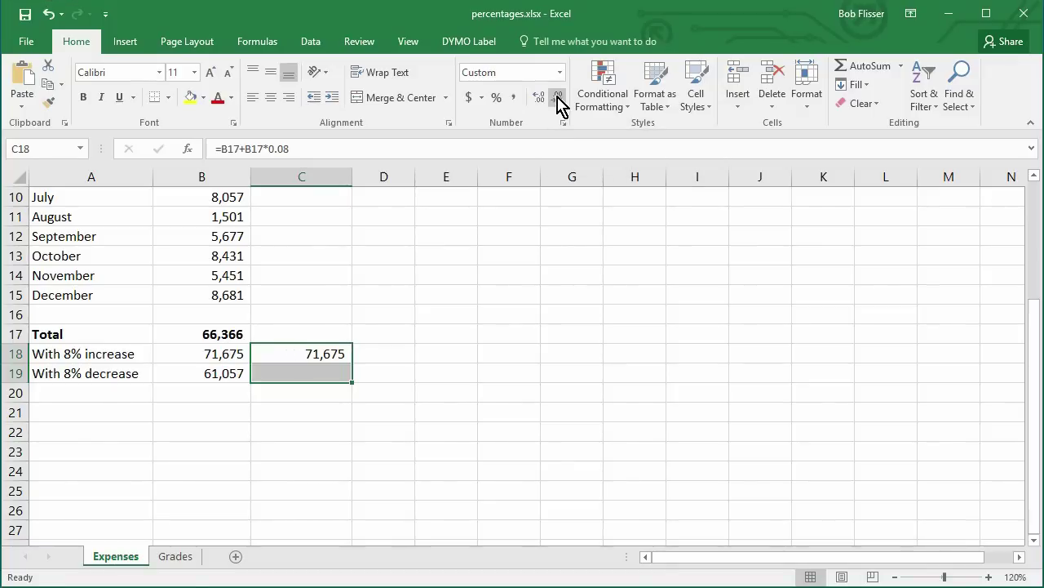
{"action": "left_click", "coordinate": [306, 353]}
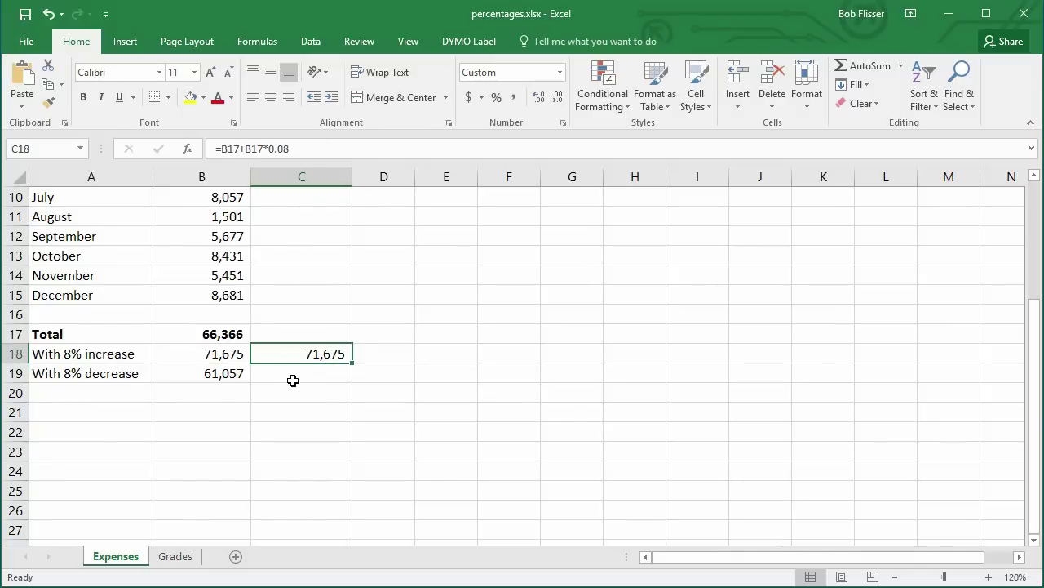
{"action": "left_click", "coordinate": [289, 373]}
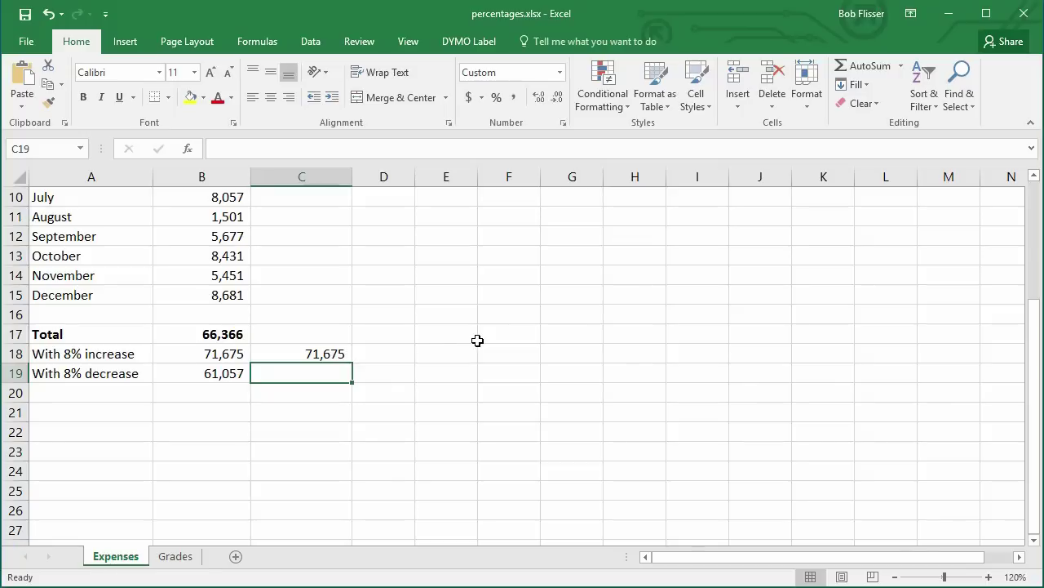
Enter =B17-B17*.08 in C19, giving 61,057.
{"action": "type", "text": "="}
{"action": "left_click", "coordinate": [213, 335]}
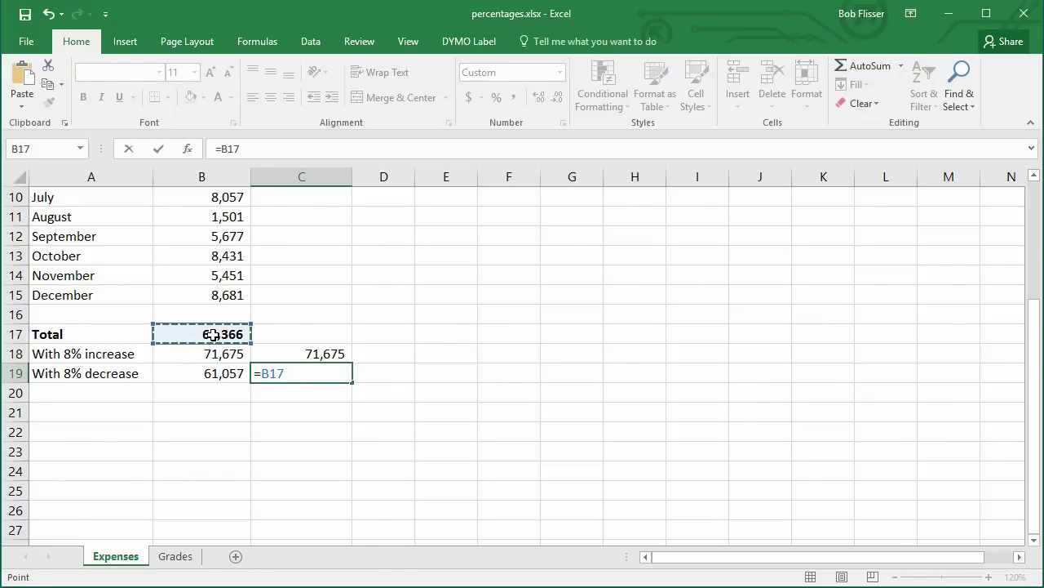
{"action": "type", "text": "-"}
{"action": "left_click", "coordinate": [212, 335]}
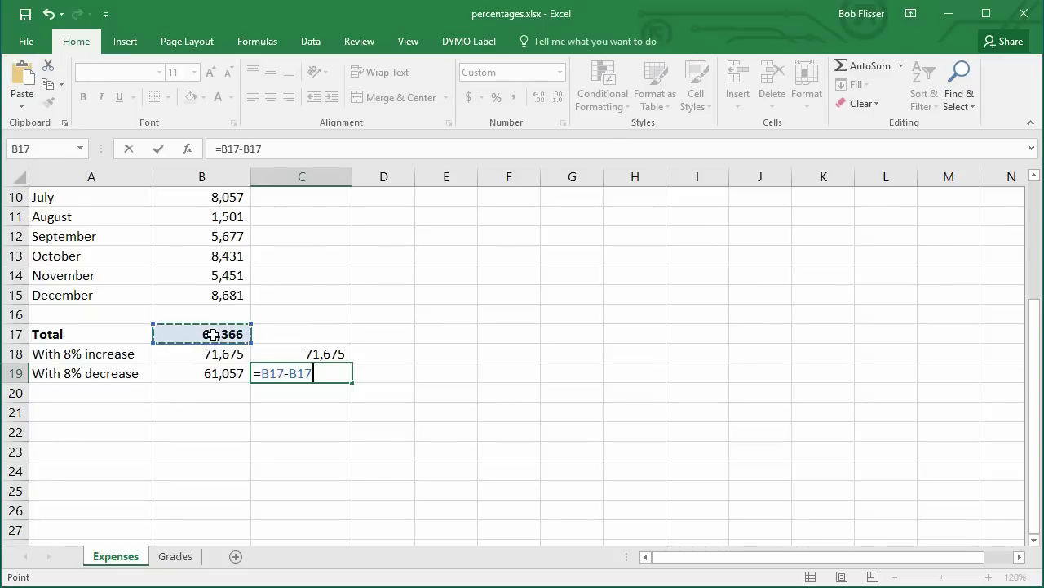
{"action": "type", "text": "*"}
{"action": "type", "text": ".08"}
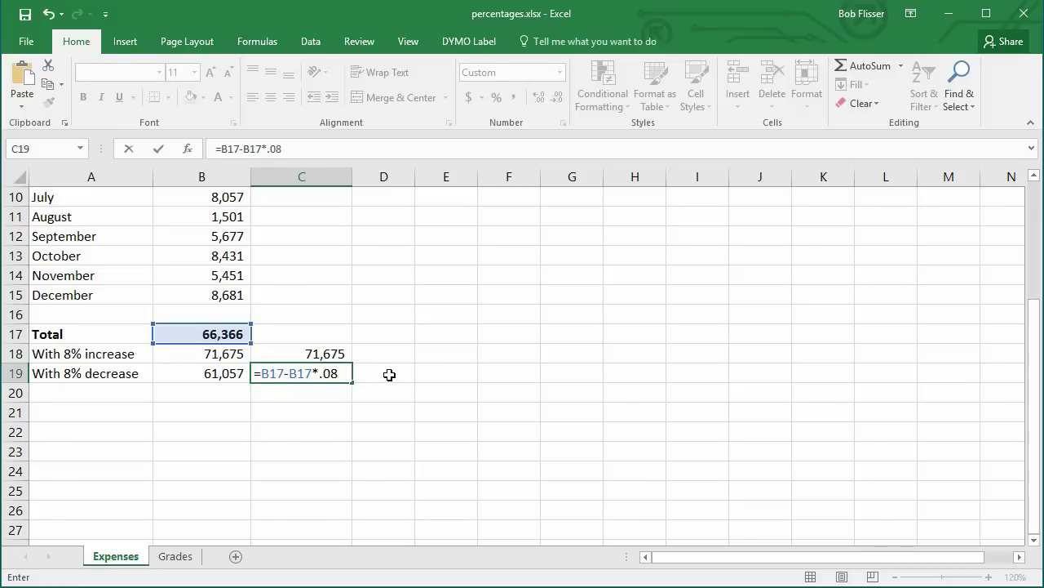
{"action": "key", "text": "Return"}
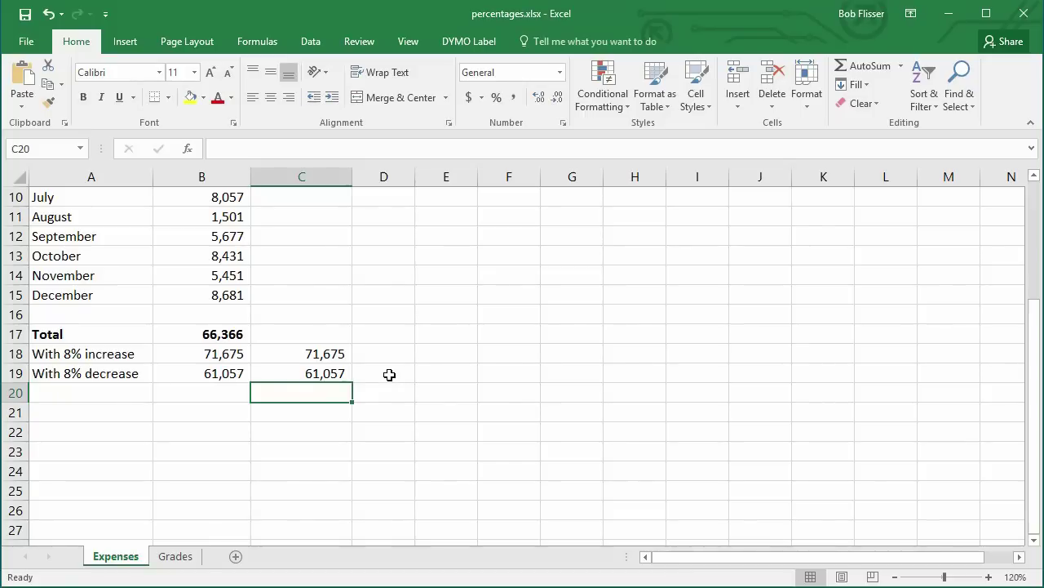
Label A20 '8% of total' and enter =B17*8% in B20.
{"action": "left_click", "coordinate": [82, 398]}
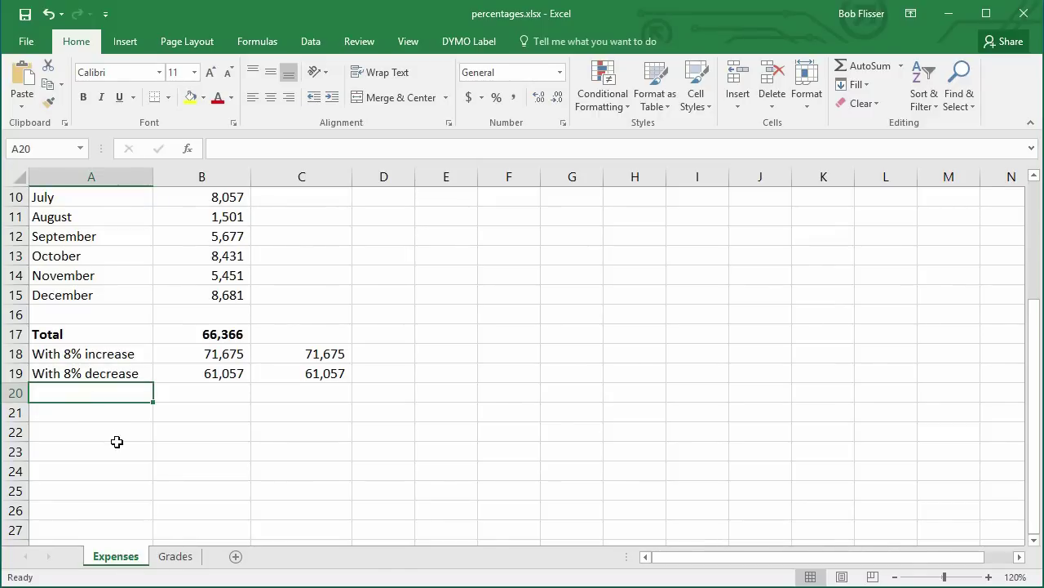
{"action": "type", "text": "8% of "}
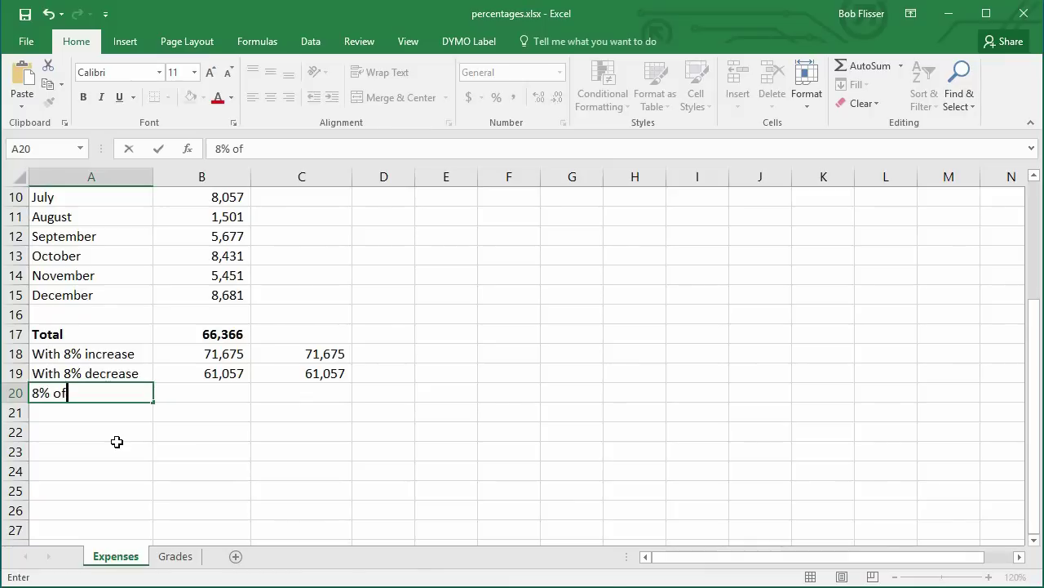
{"action": "type", "text": "total"}
{"action": "key", "text": "Tab"}
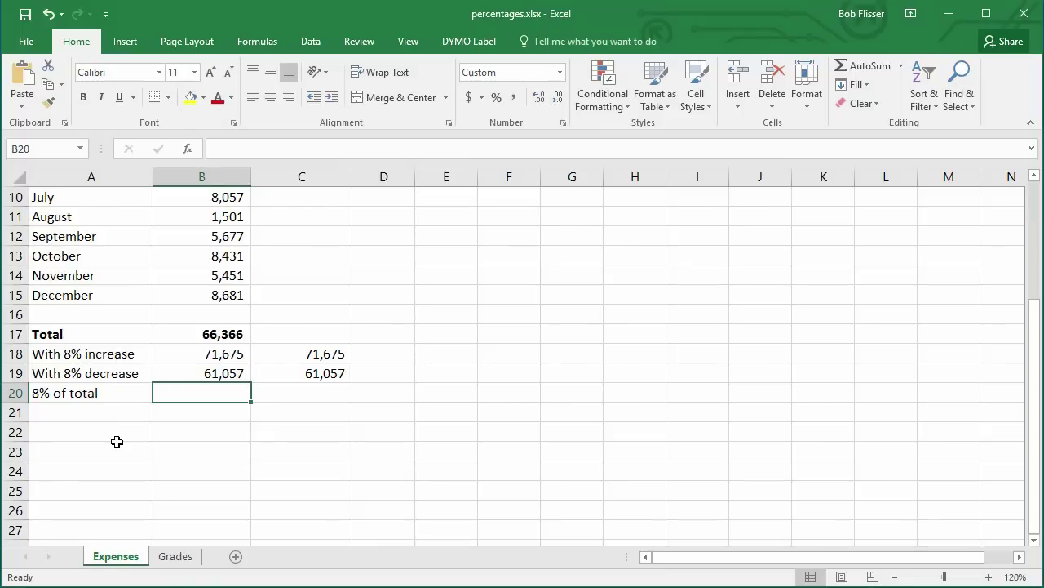
{"action": "type", "text": "="}
{"action": "left_click", "coordinate": [182, 334]}
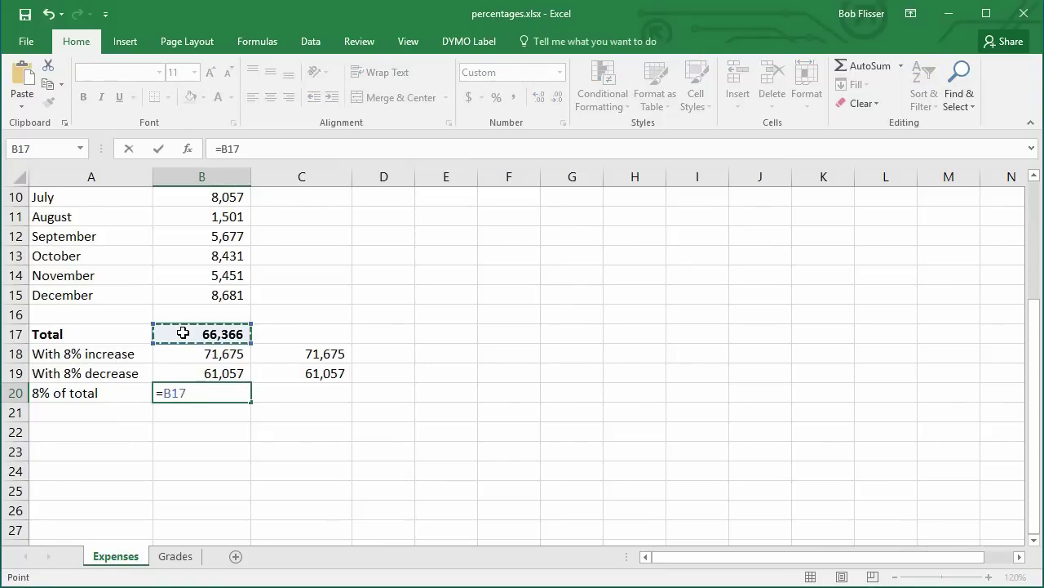
{"action": "type", "text": "*"}
{"action": "type", "text": "8"}
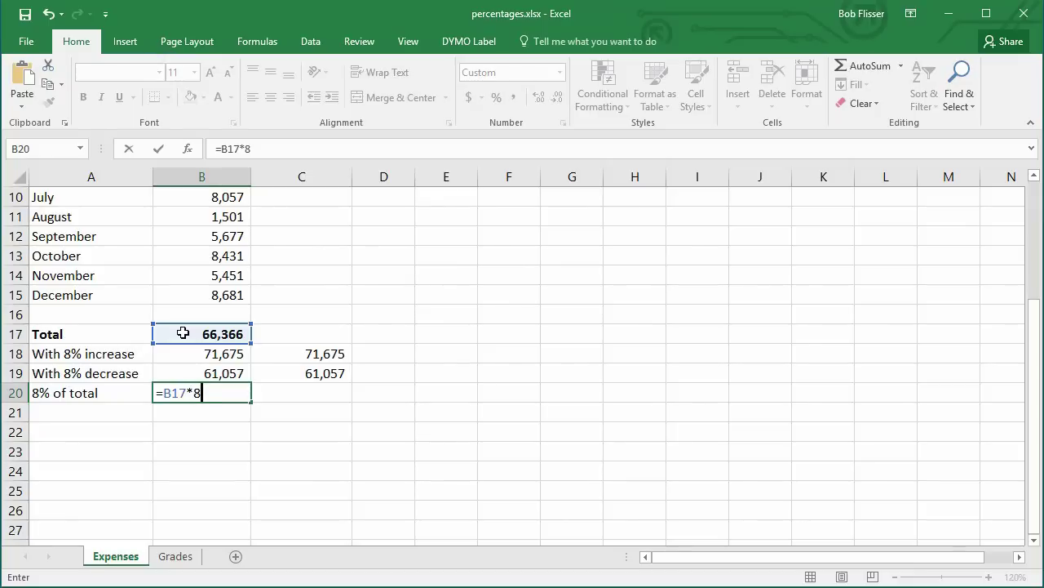
{"action": "type", "text": "%"}
{"action": "key", "text": "Return"}
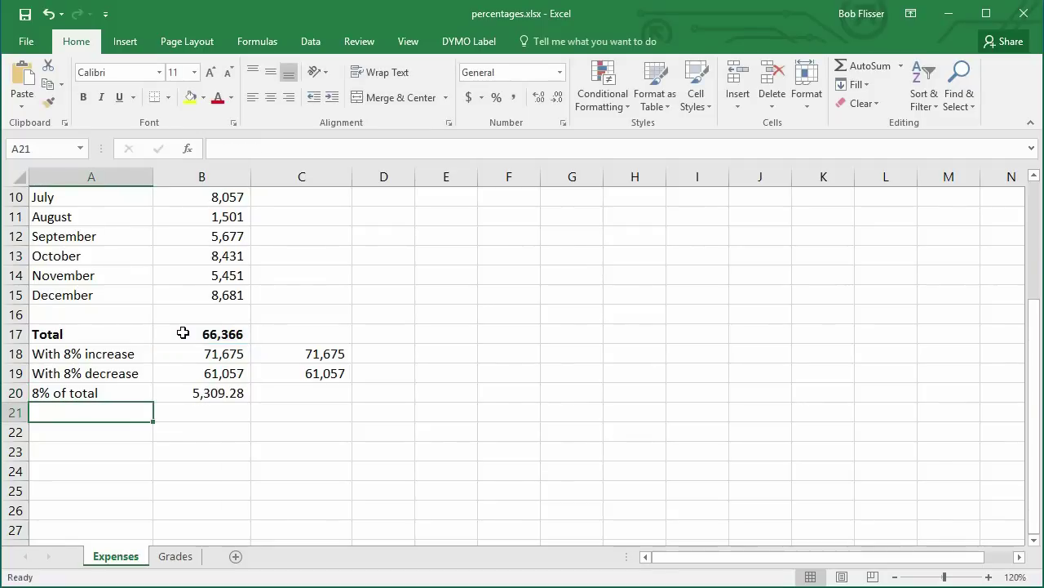
Decrease B20's decimals so it shows 5,309.
{"action": "left_click", "coordinate": [232, 395]}
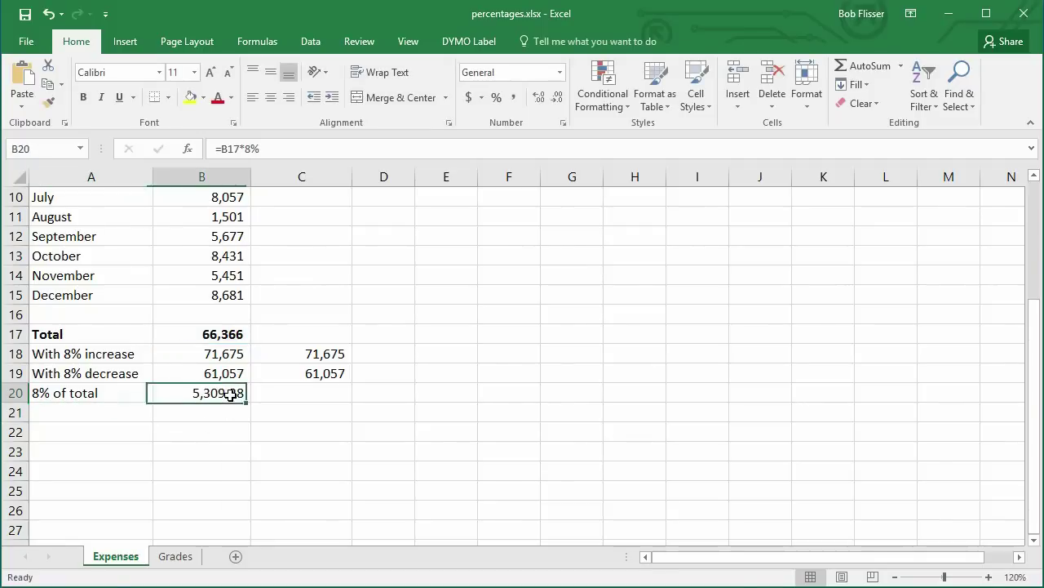
{"action": "left_click", "coordinate": [560, 96]}
{"action": "left_click", "coordinate": [81, 406]}
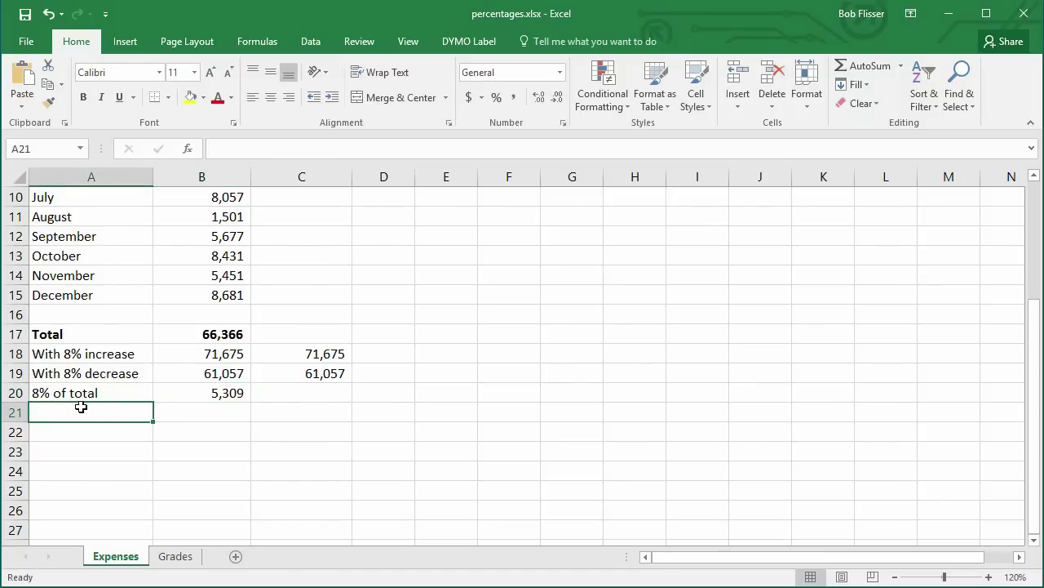
Enter the labels Adjustment, Higher total and Lower total in A22, A23 and A24.
{"action": "left_click", "coordinate": [78, 433]}
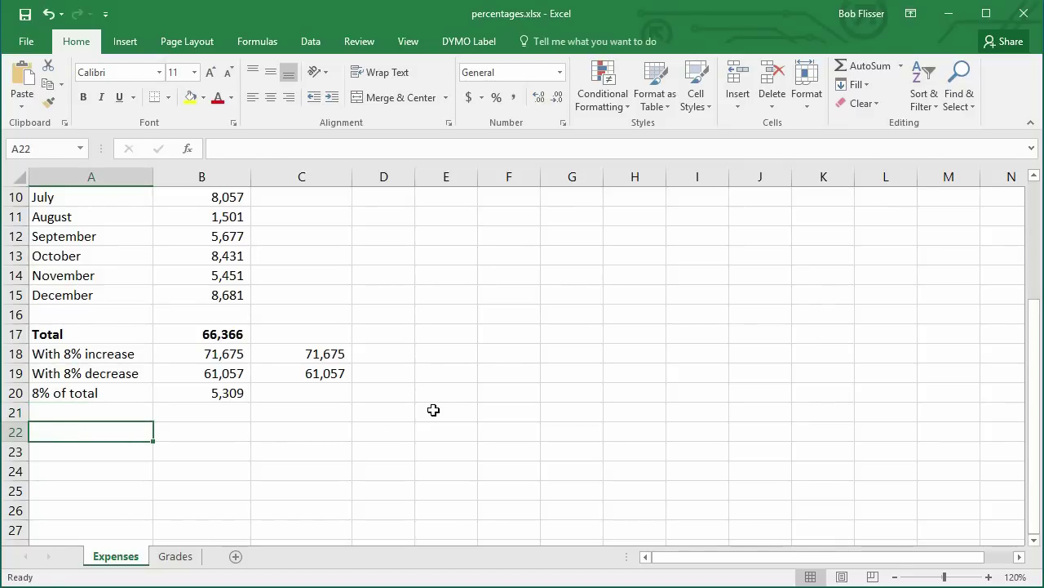
{"action": "type", "text": "A"}
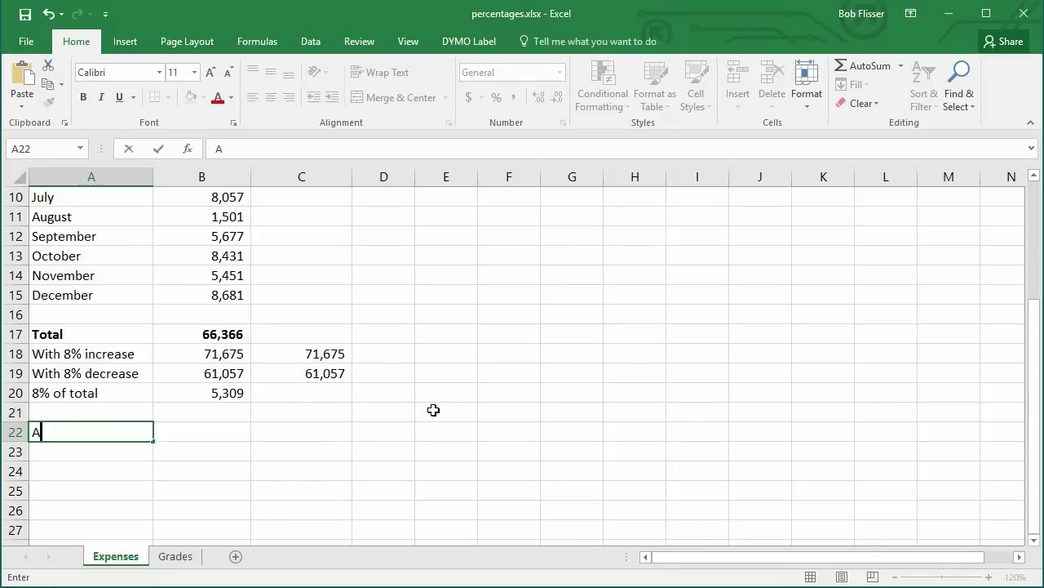
{"action": "type", "text": "djustment"}
{"action": "key", "text": "Return"}
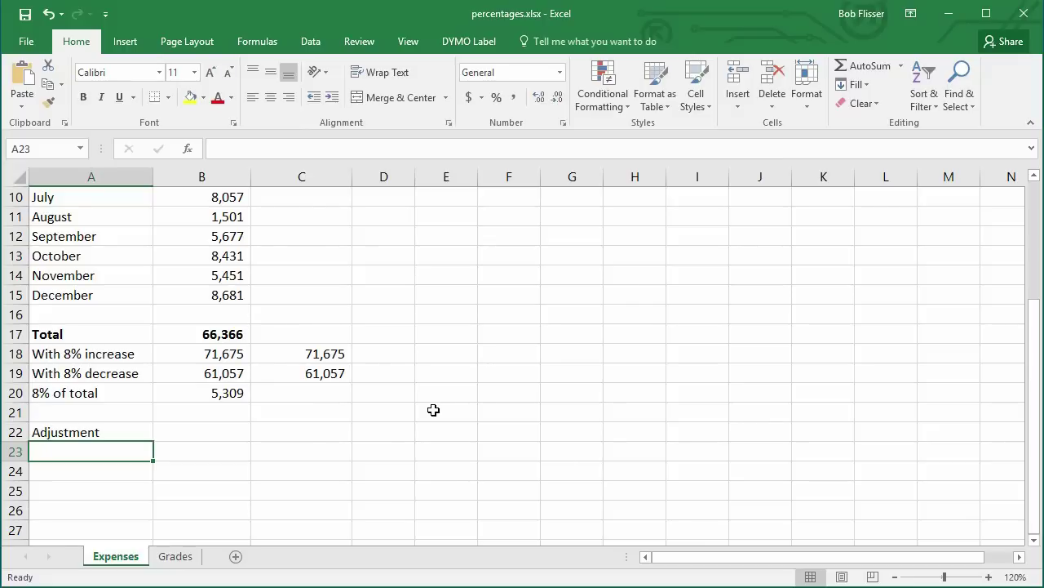
{"action": "type", "text": "Hi"}
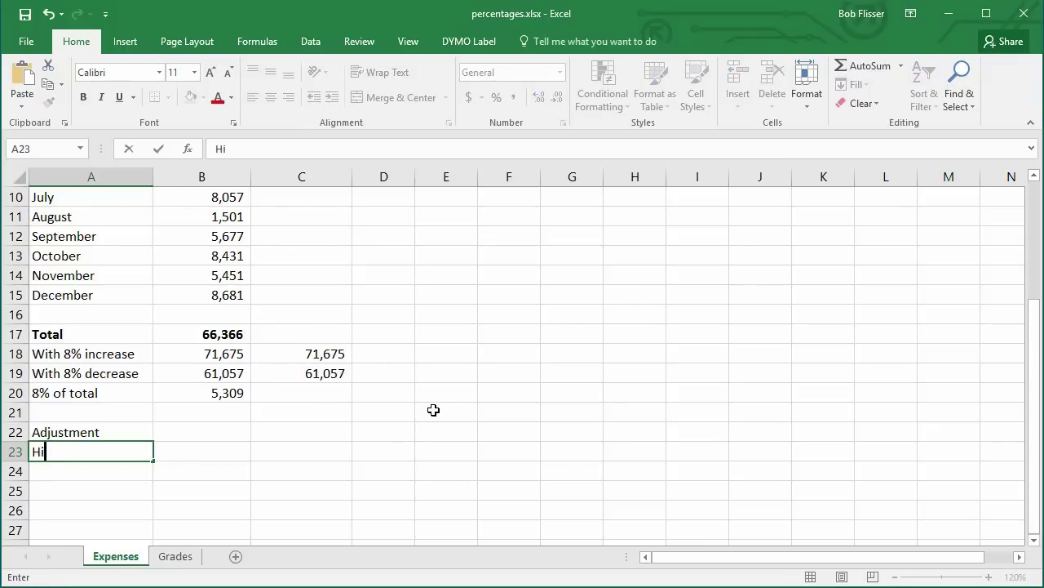
{"action": "type", "text": "gher total"}
{"action": "key", "text": "Return"}
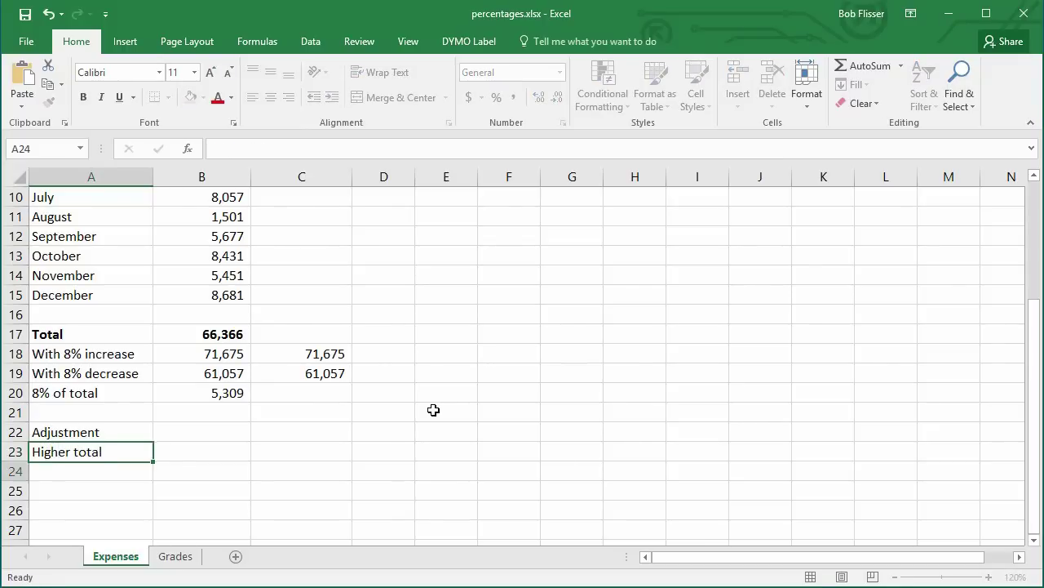
{"action": "type", "text": "Lowe"}
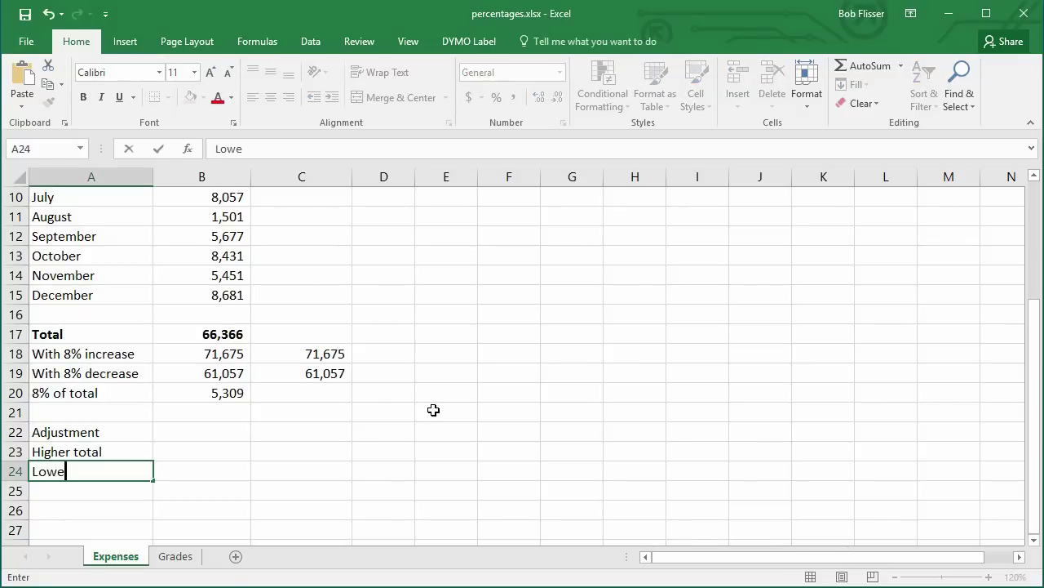
{"action": "type", "text": "r total"}
{"action": "key", "text": "Return"}
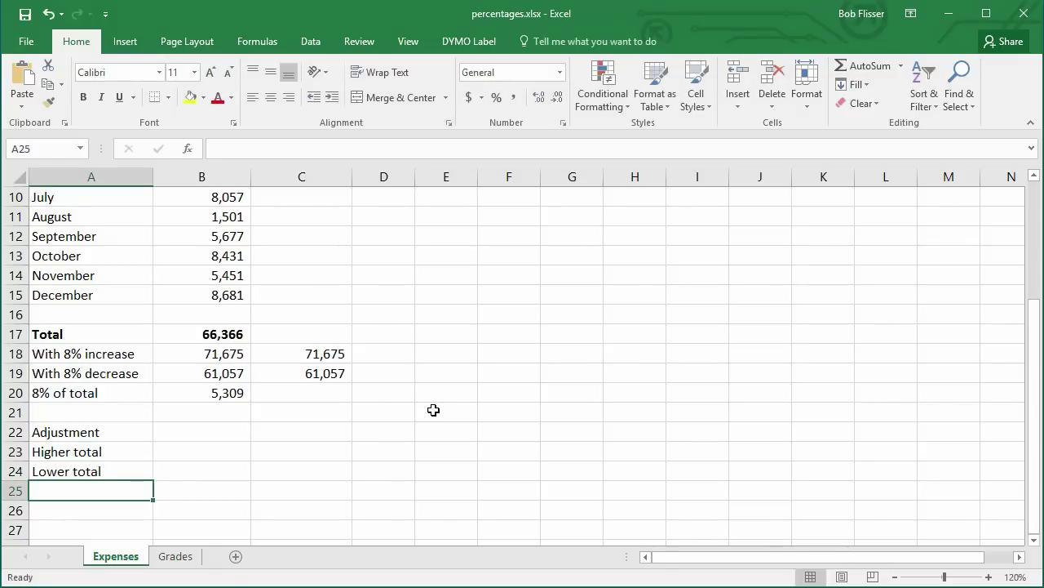
Set Adjustment in B22 to 8% and enter =B17+B17*B22 in B23.
{"action": "left_click", "coordinate": [216, 431]}
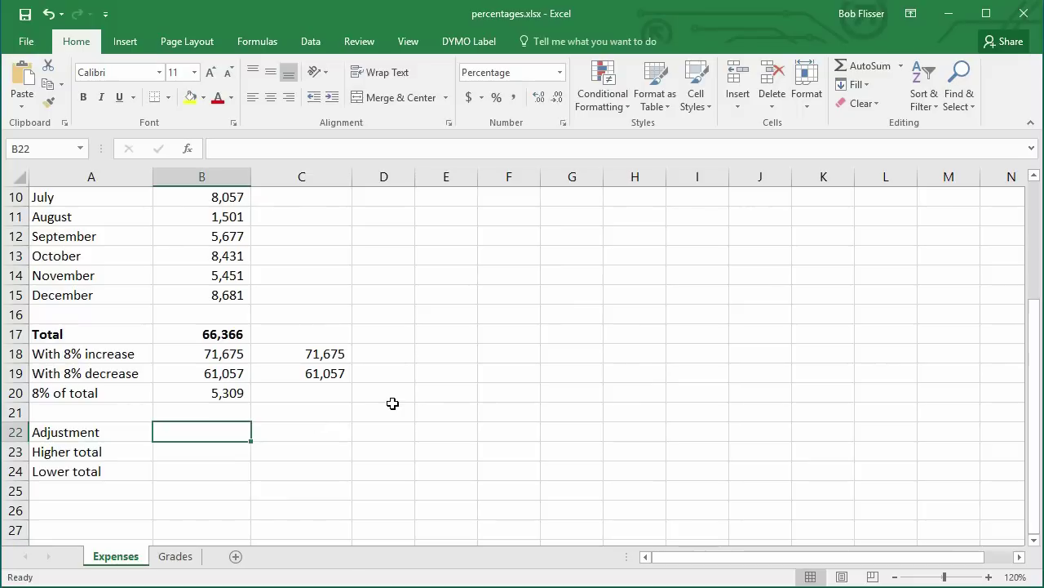
{"action": "type", "text": "8"}
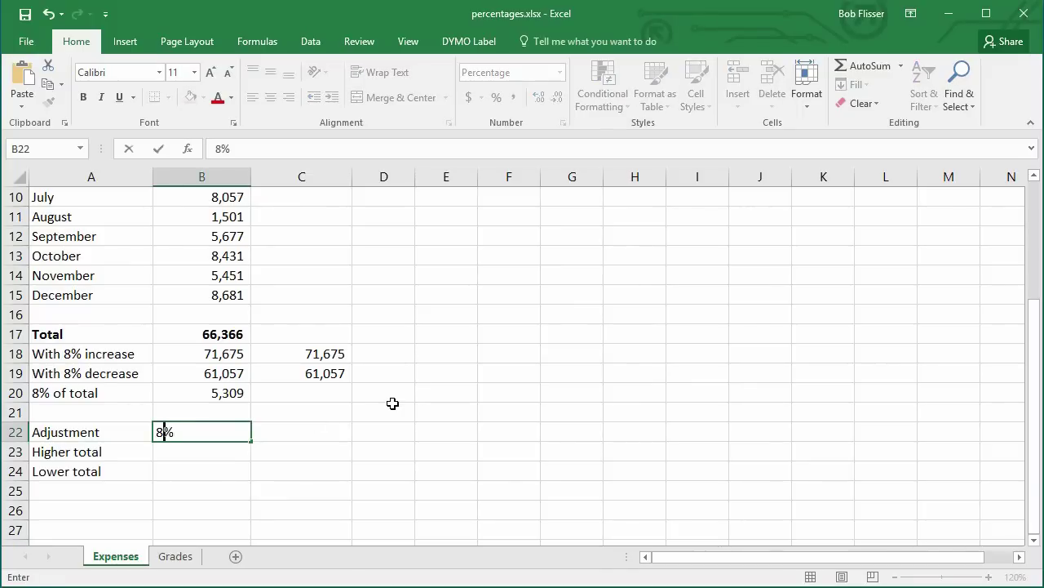
{"action": "key", "text": "Return"}
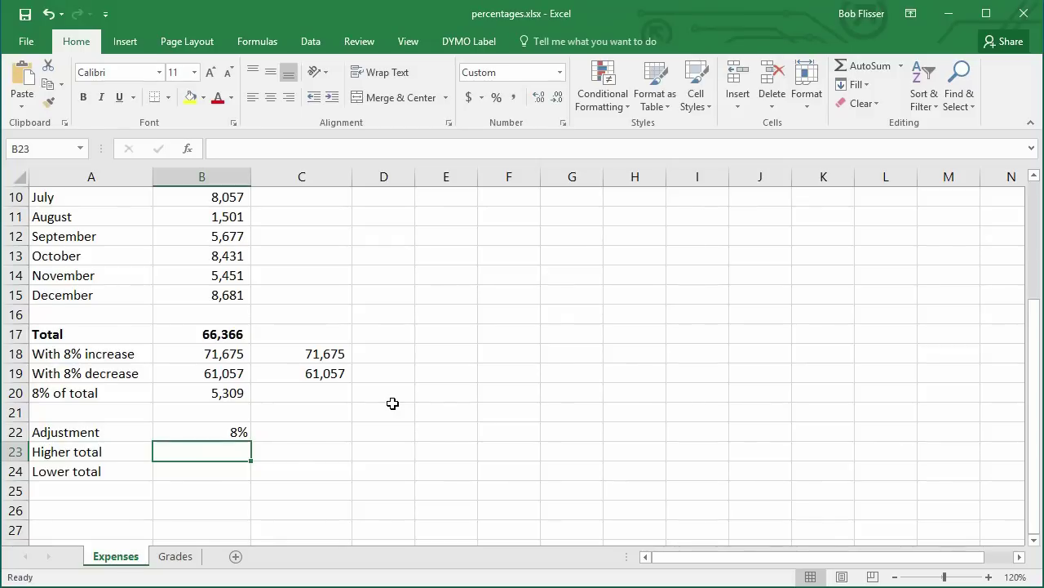
{"action": "type", "text": "="}
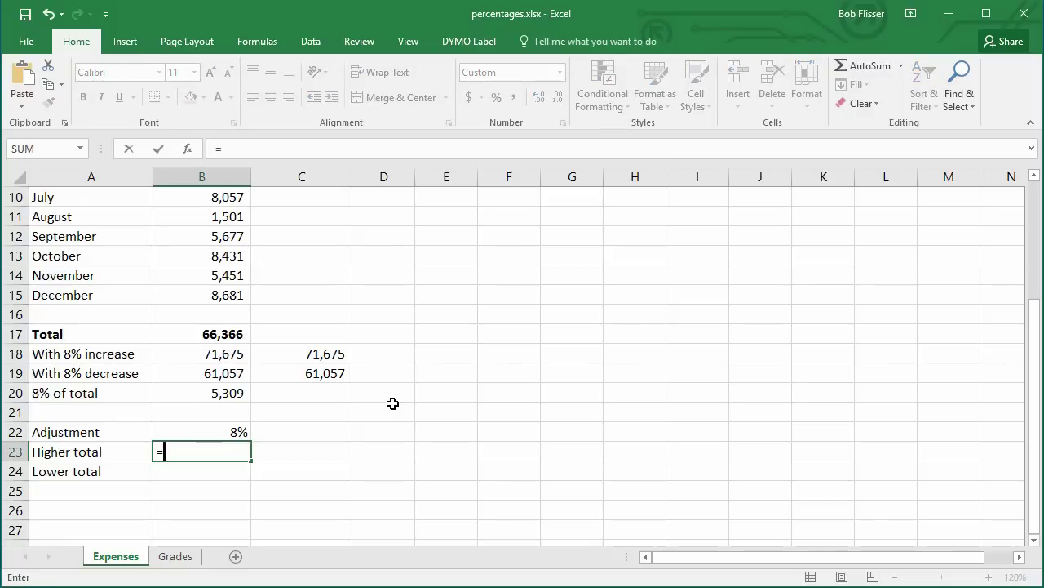
{"action": "left_click", "coordinate": [224, 334]}
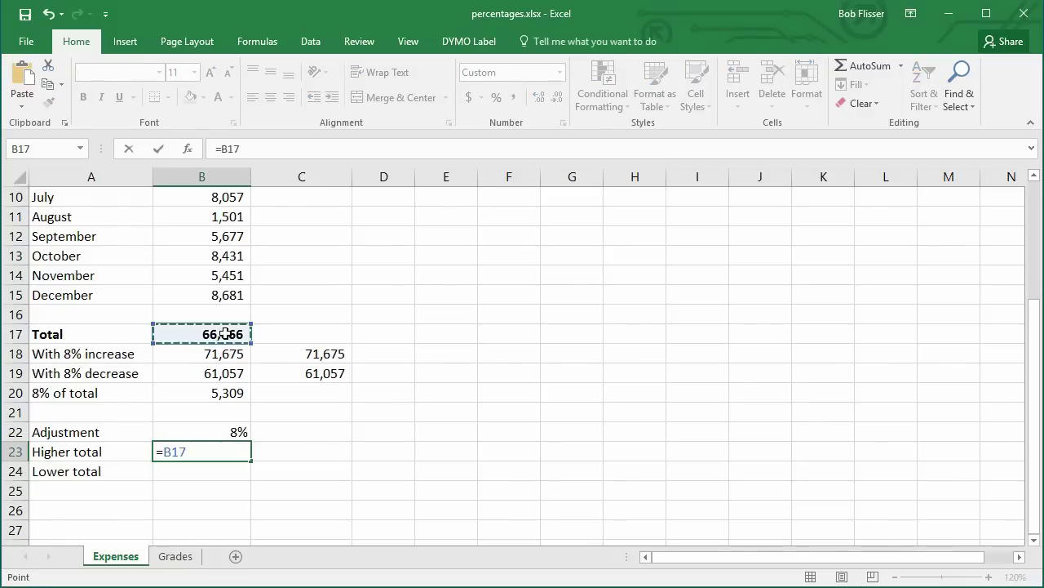
{"action": "type", "text": "+"}
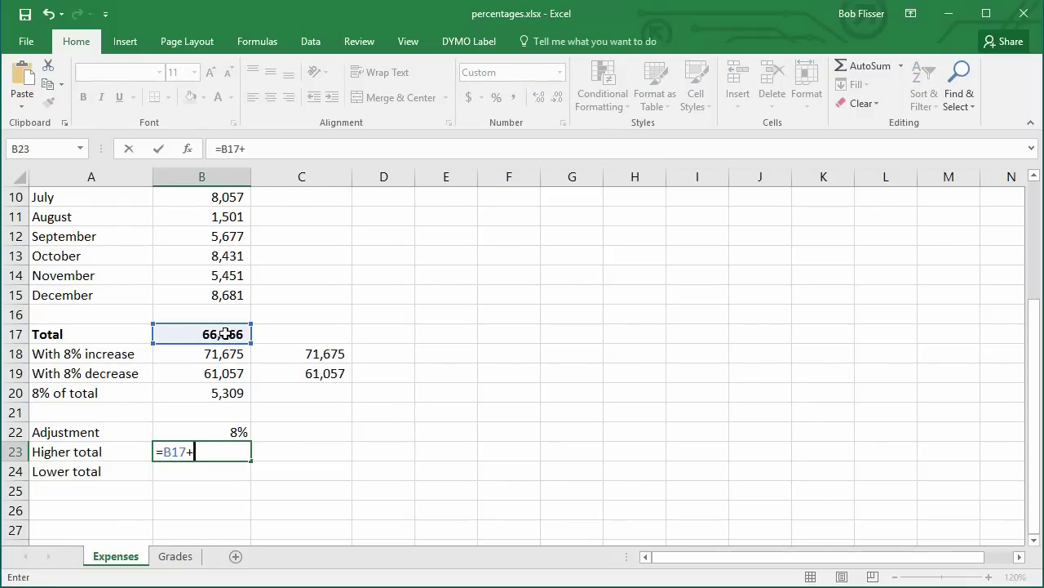
{"action": "left_click", "coordinate": [211, 334]}
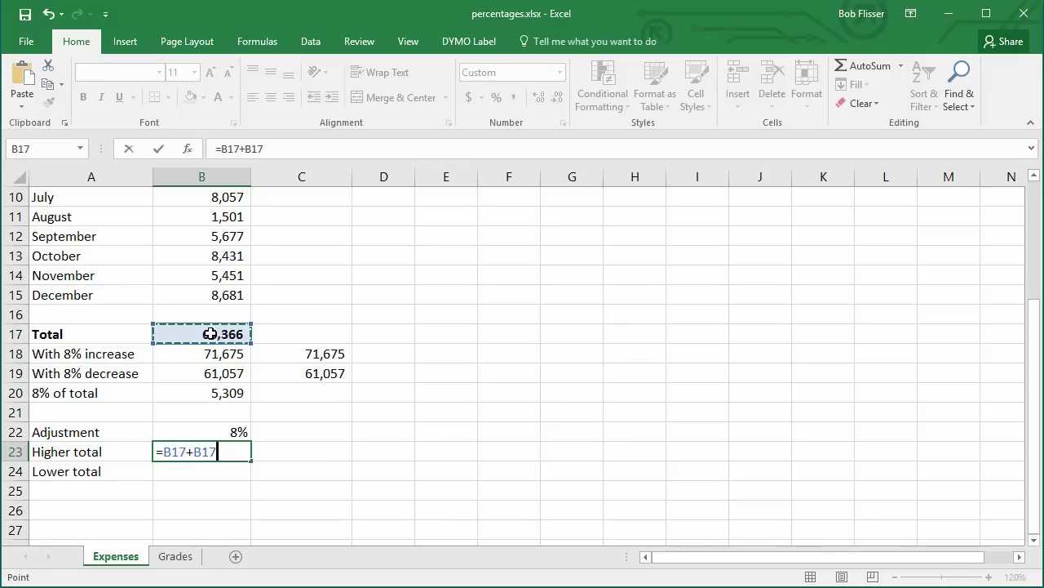
{"action": "type", "text": "*"}
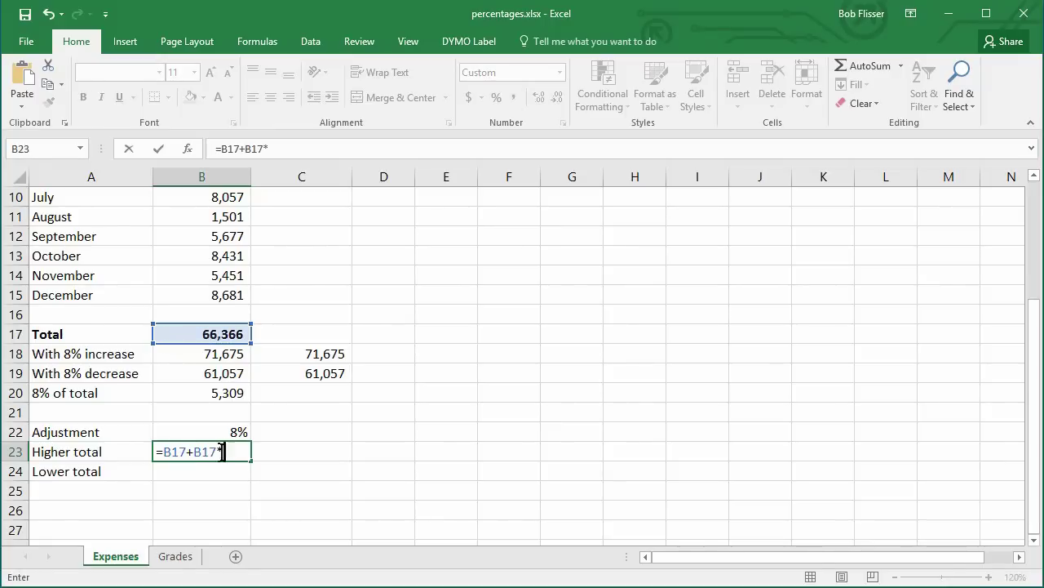
{"action": "left_click", "coordinate": [200, 434]}
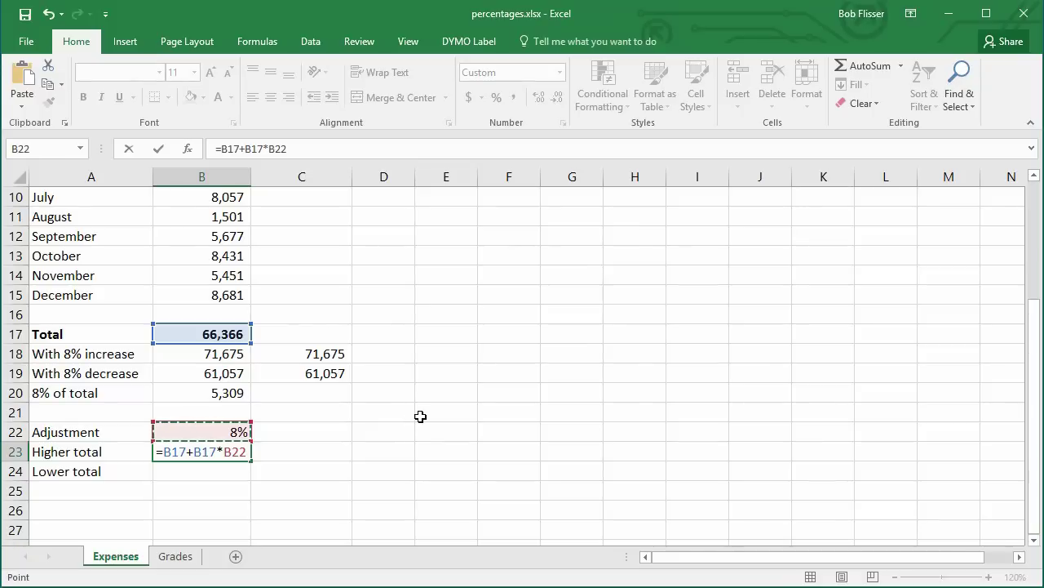
{"action": "key", "text": "Return"}
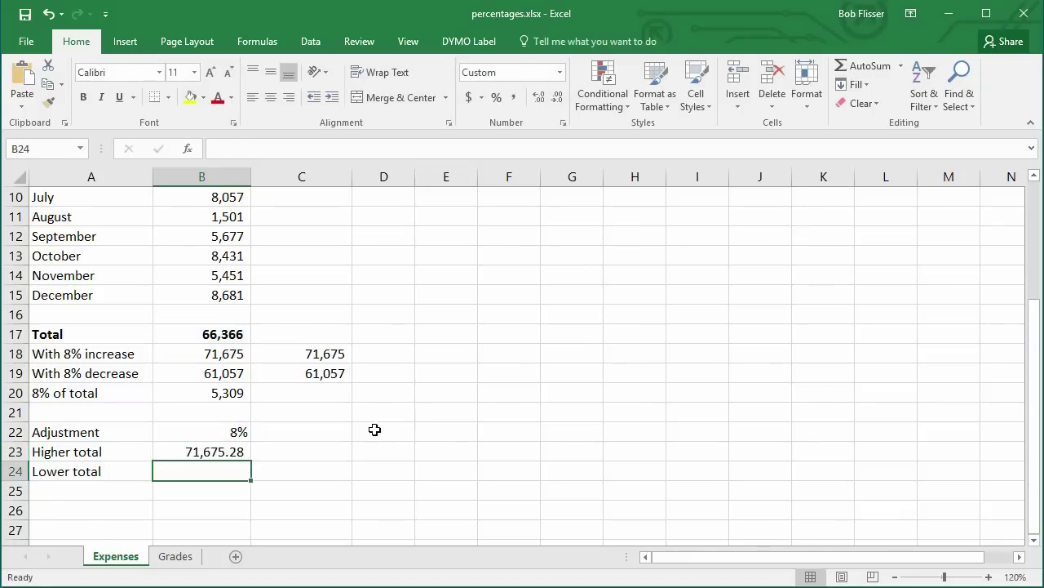
Remove decimals from B23:B24 so Higher total shows 71,675.
{"action": "left_click", "coordinate": [186, 451]}
{"action": "left_click_drag", "start_coordinate": [188, 465], "coordinate": [189, 470]}
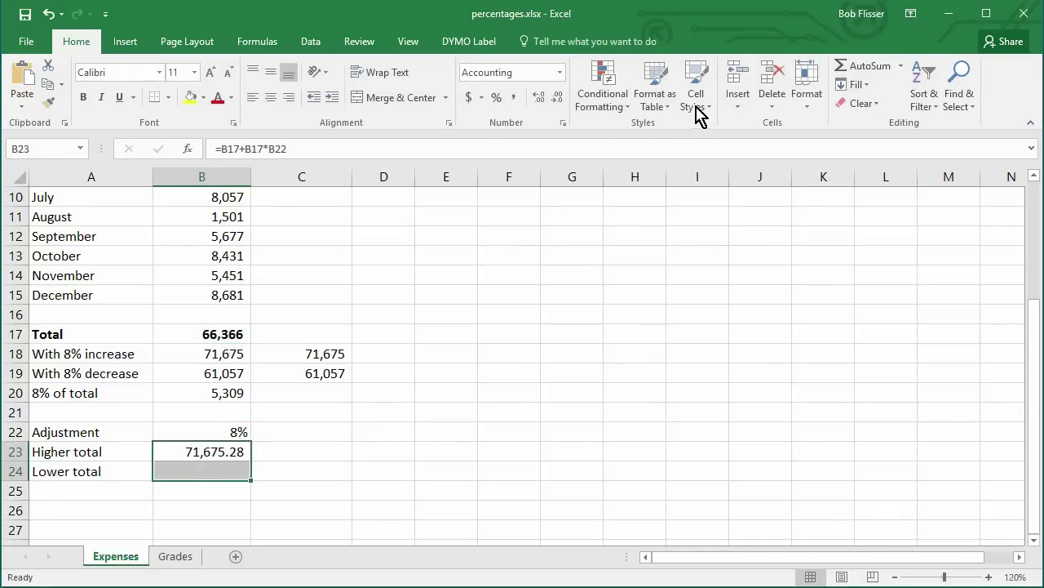
{"action": "left_click", "coordinate": [558, 99]}
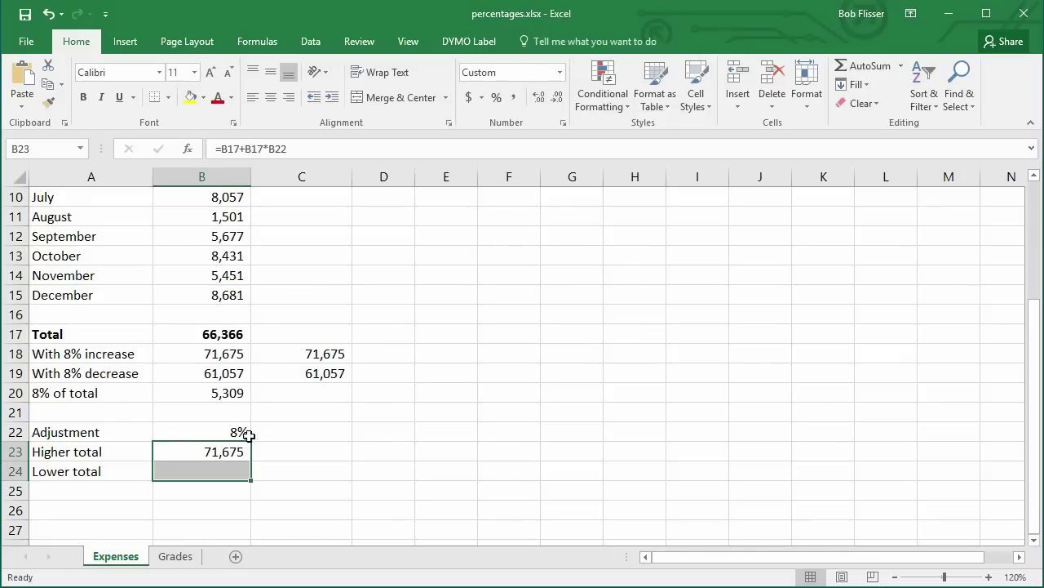
{"action": "left_click", "coordinate": [208, 476]}
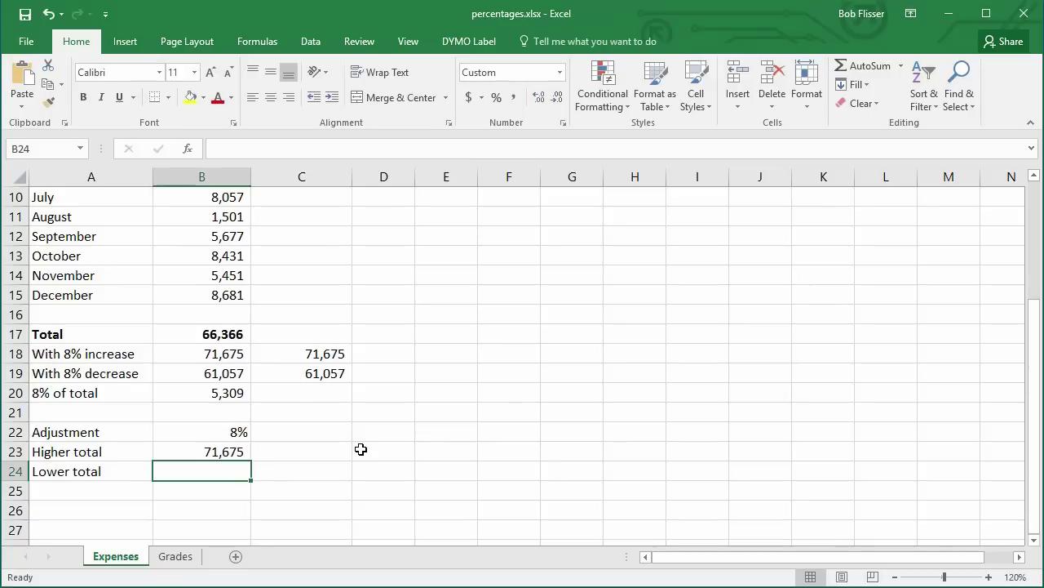
Enter =B17*(100%-B22) in B24, giving a Lower total of 61,057.
{"action": "type", "text": "="}
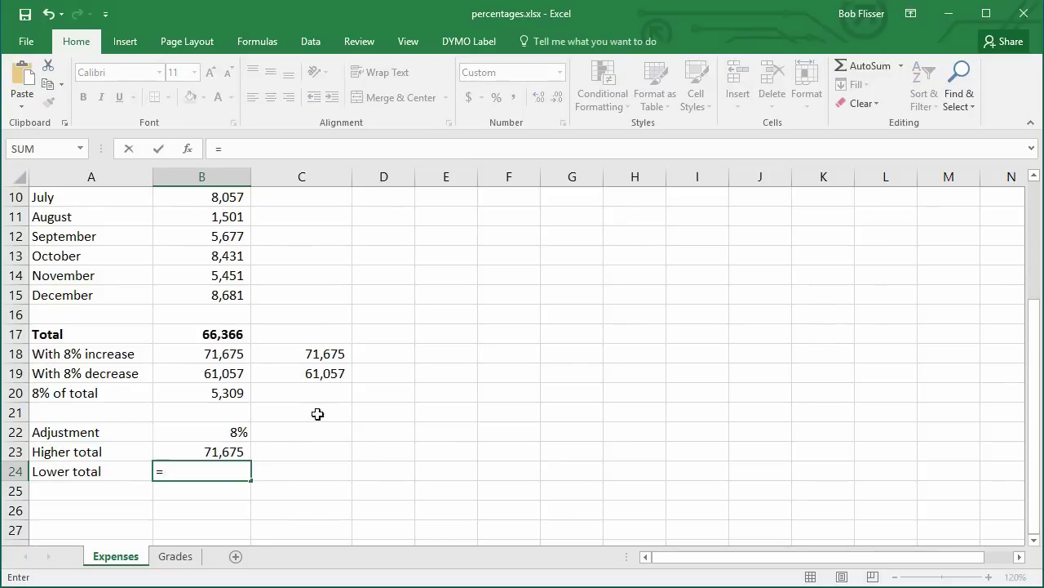
{"action": "left_click", "coordinate": [200, 336]}
{"action": "type", "text": "*"}
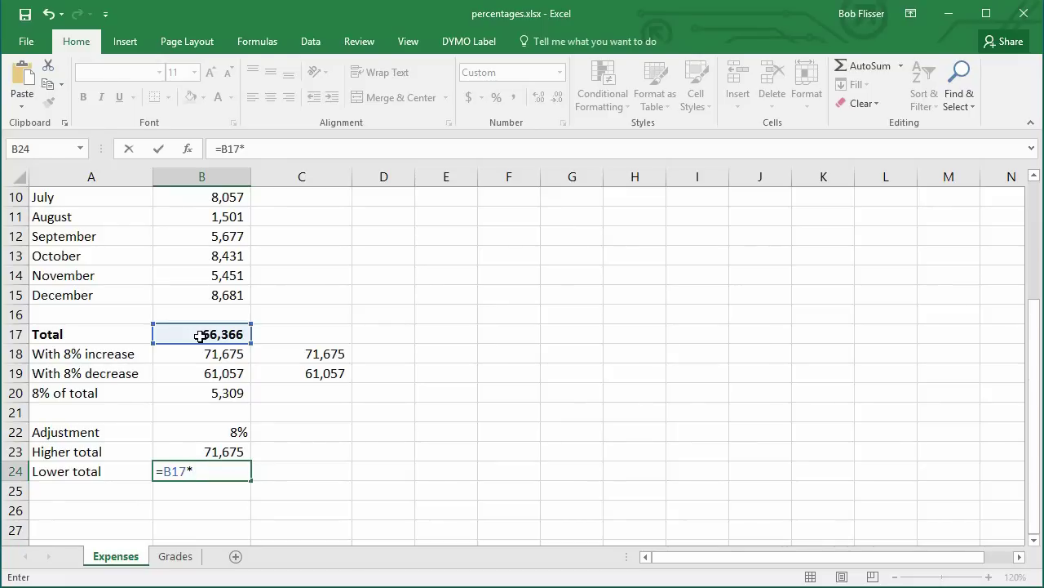
{"action": "type", "text": "(1"}
{"action": "type", "text": "00%-"}
{"action": "left_click", "coordinate": [241, 433]}
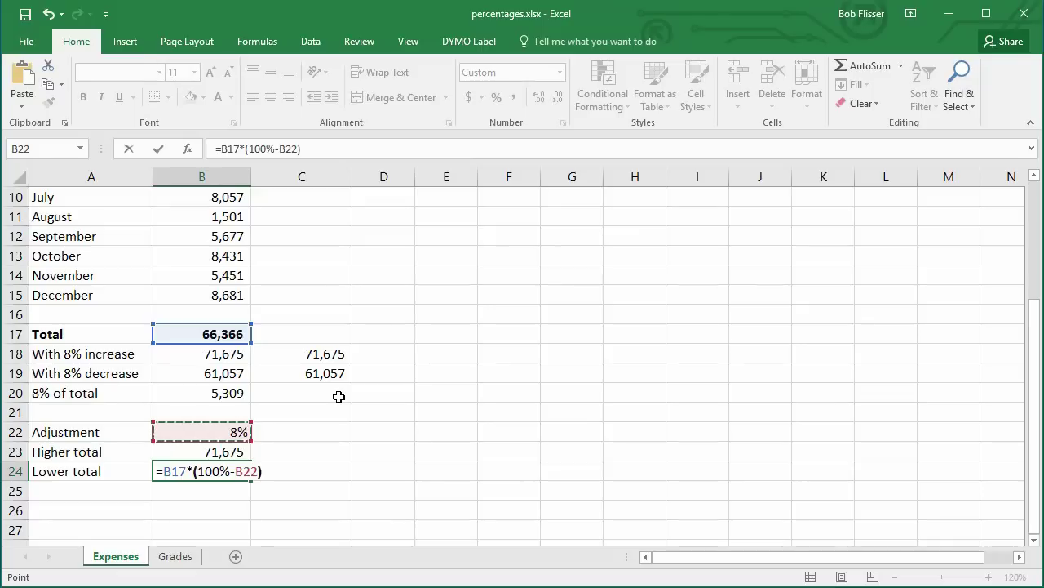
{"action": "type", "text": ")"}
{"action": "key", "text": "Return"}
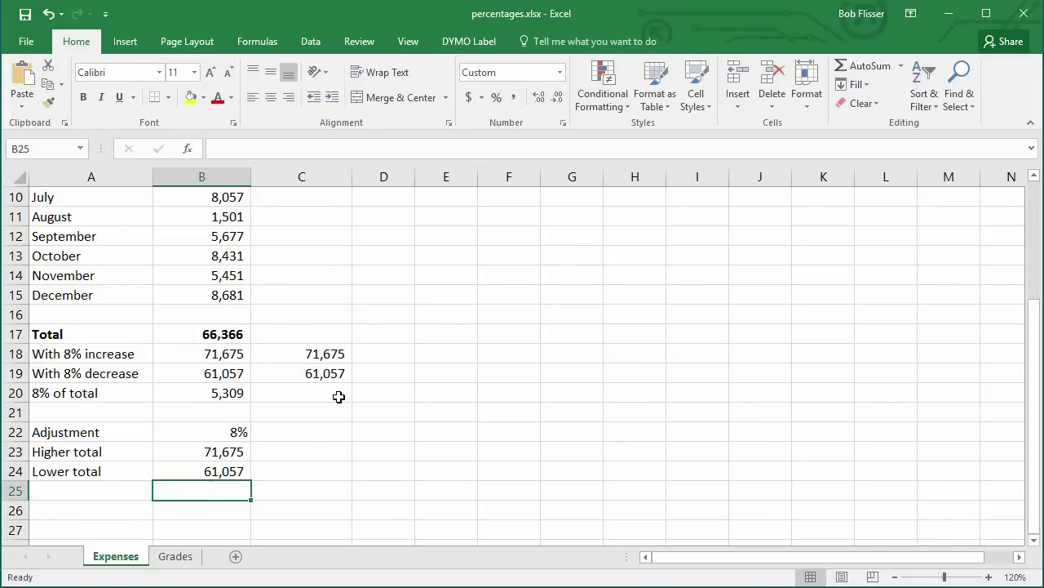
Try 7% then set the Adjustment to 9%, yielding totals of 72,339 and 60,393.
{"action": "left_click", "coordinate": [217, 432]}
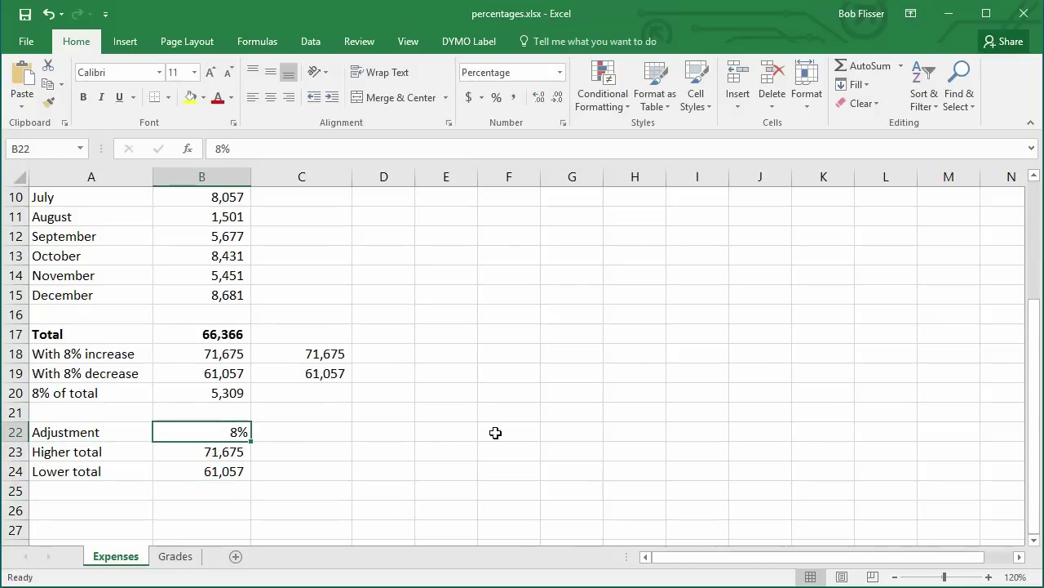
{"action": "type", "text": "7"}
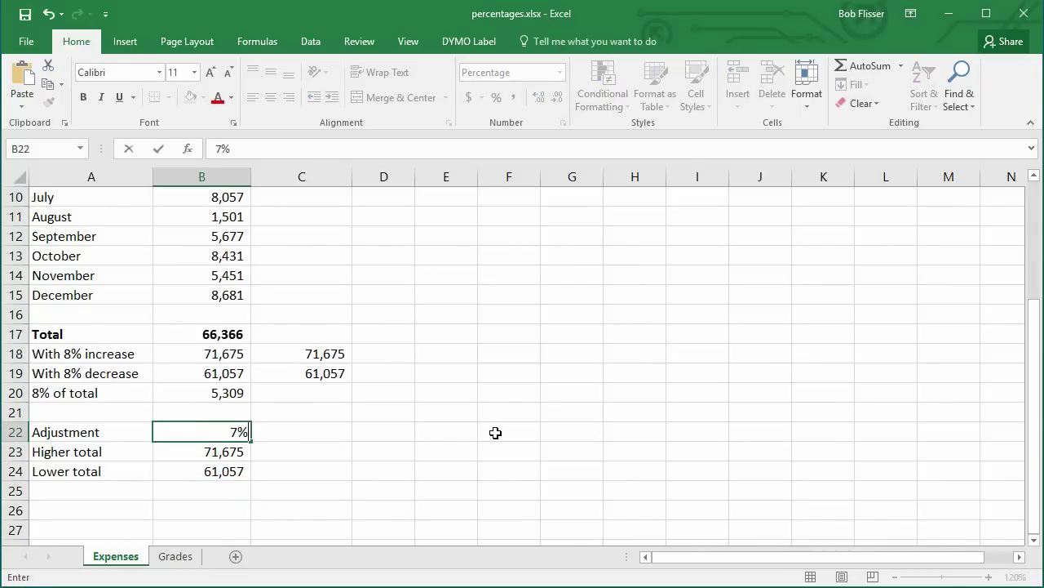
{"action": "key", "text": "Return"}
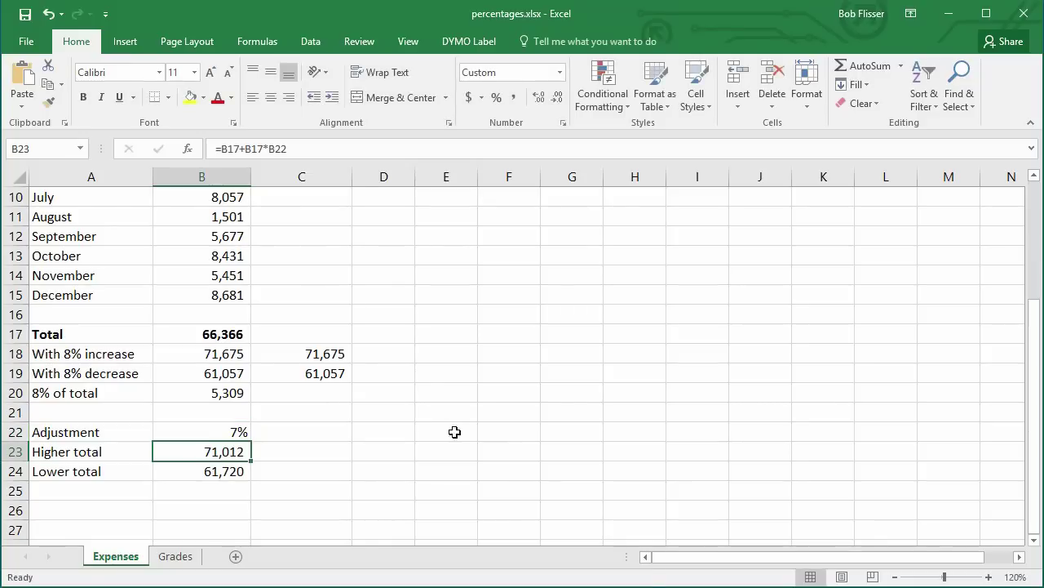
{"action": "left_click", "coordinate": [236, 430]}
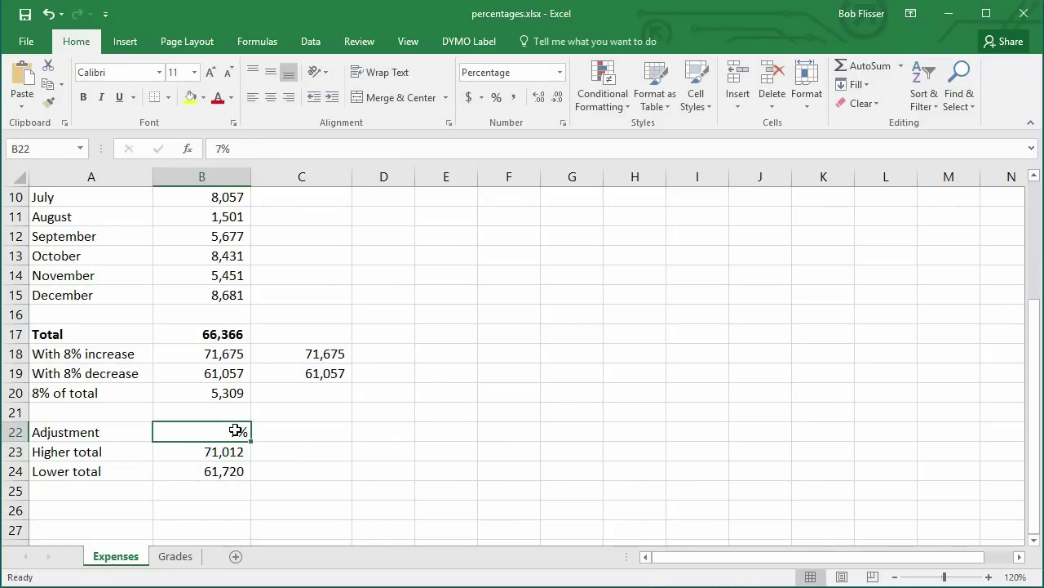
{"action": "type", "text": "9"}
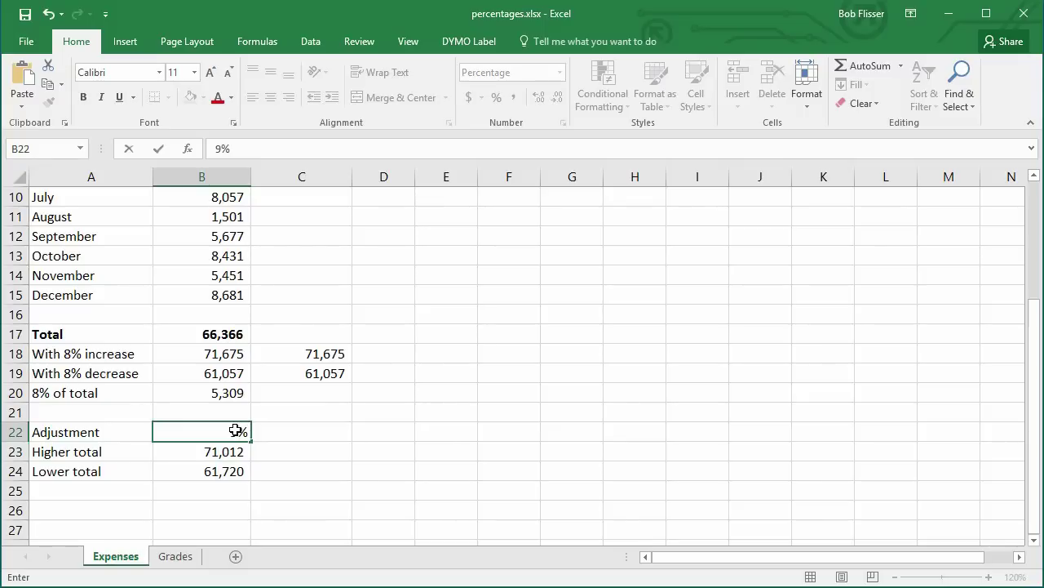
{"action": "key", "text": "Return"}
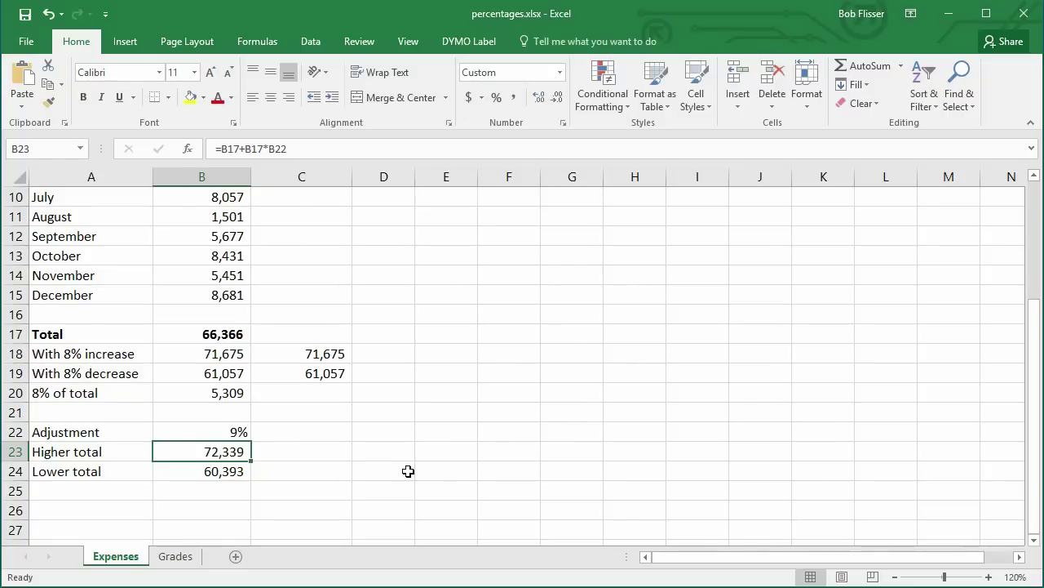
{"action": "left_click", "coordinate": [206, 432]}
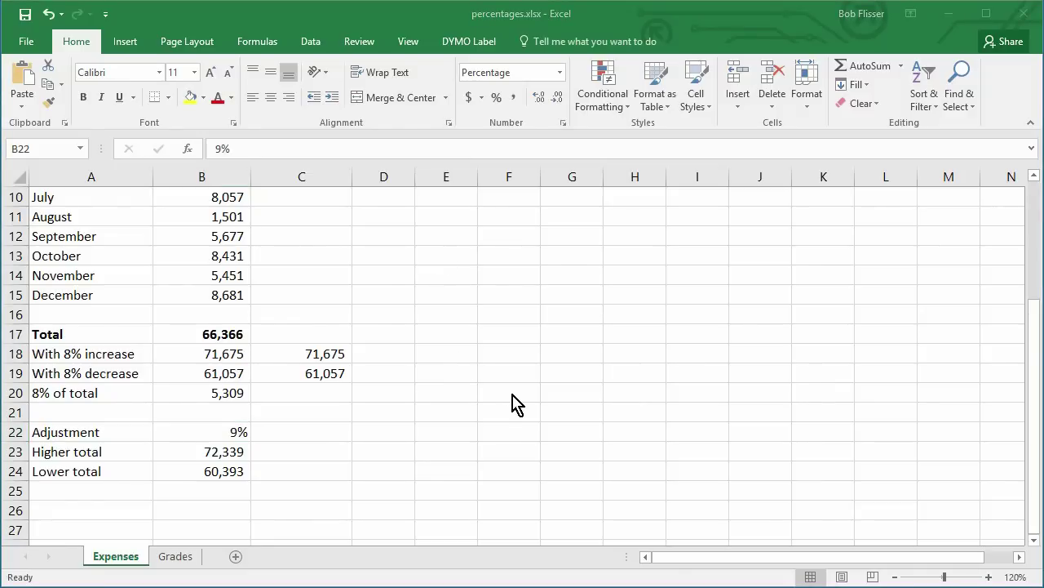
Copy the green Amount header into C3 and rename it '% change'.
{"action": "scroll", "coordinate": [513, 400], "scroll_direction": "up", "scroll_amount": 3}
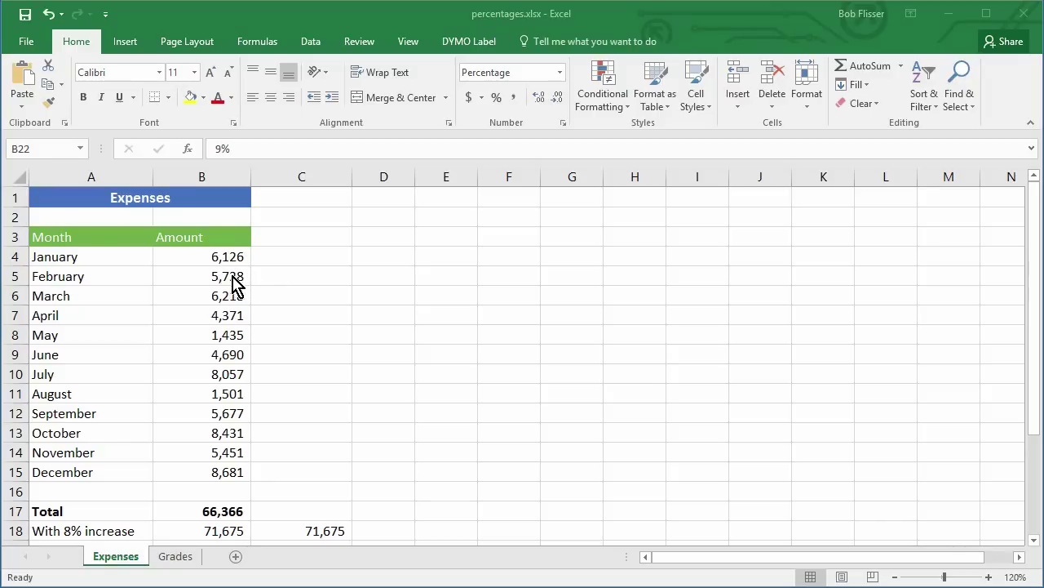
{"action": "left_click", "coordinate": [295, 234]}
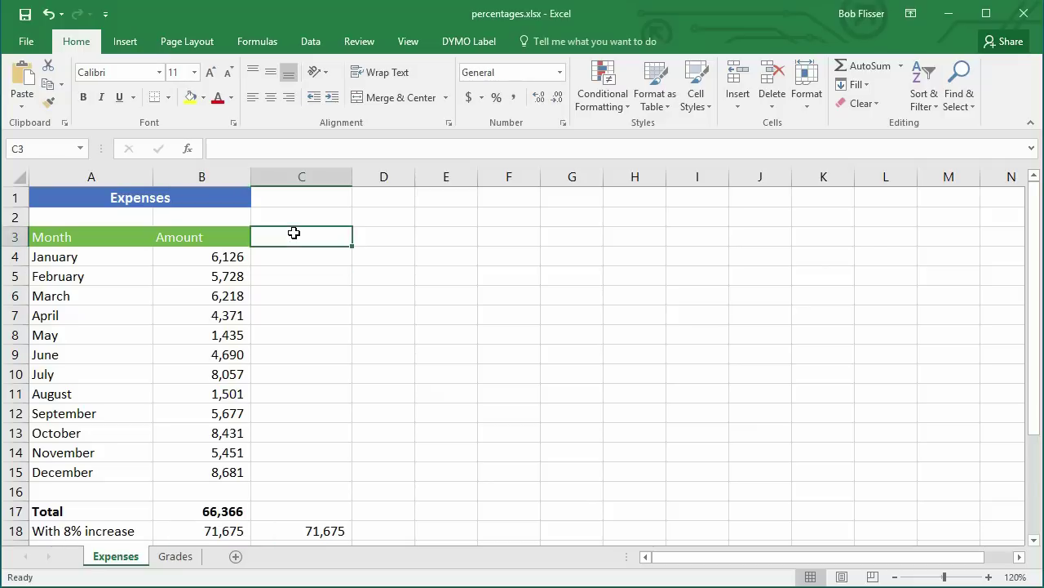
{"action": "left_click", "coordinate": [205, 237]}
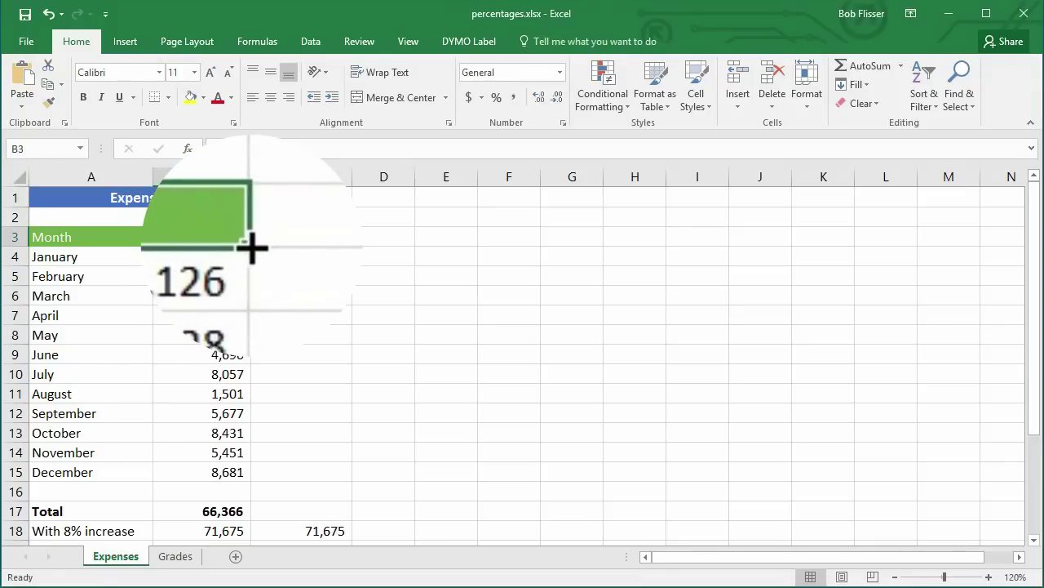
{"action": "left_click_drag", "start_coordinate": [252, 249], "coordinate": [318, 253]}
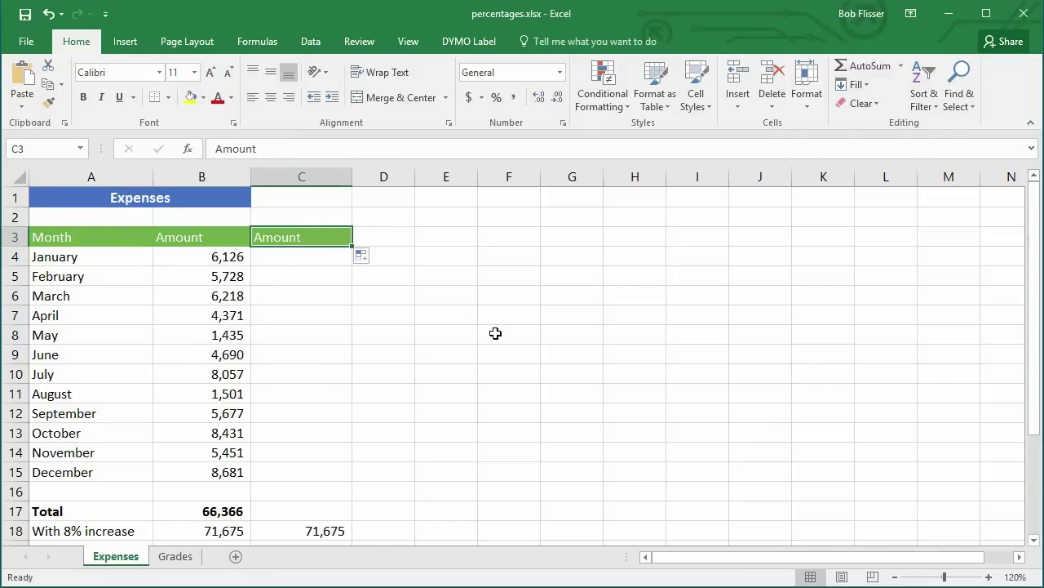
{"action": "type", "text": "%"}
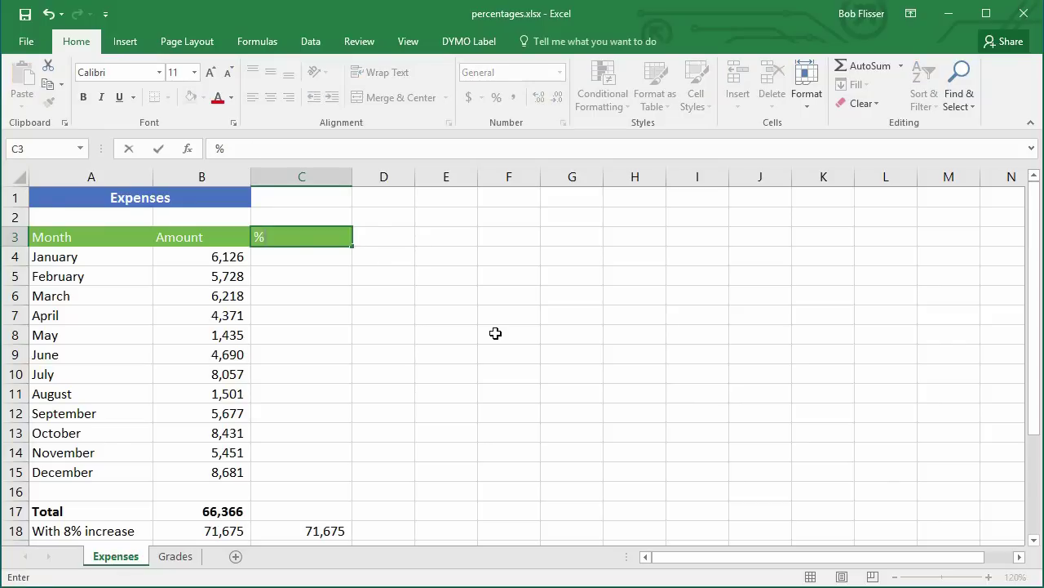
{"action": "type", "text": " change"}
{"action": "key", "text": "Return"}
Center-align the Month, Amount and % change headers in A3:C3.
{"action": "left_click", "coordinate": [295, 238]}
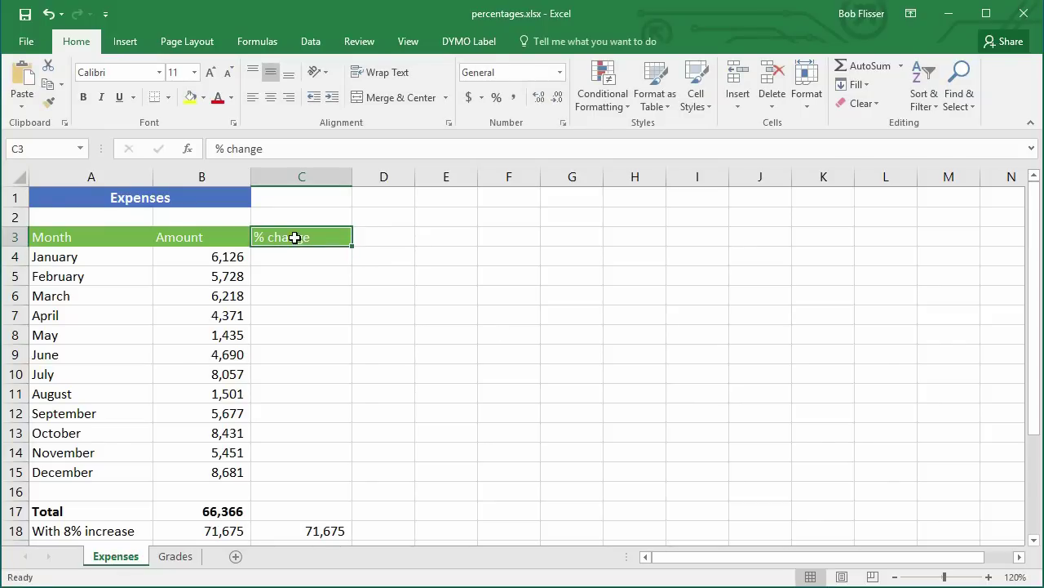
{"action": "left_click_drag", "start_coordinate": [119, 237], "coordinate": [288, 231]}
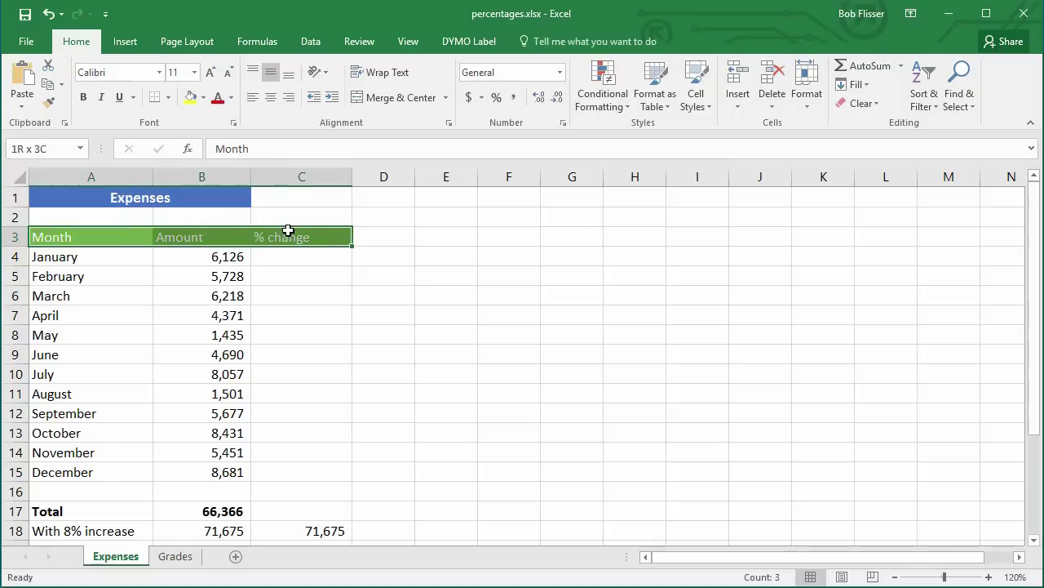
{"action": "left_click", "coordinate": [270, 97]}
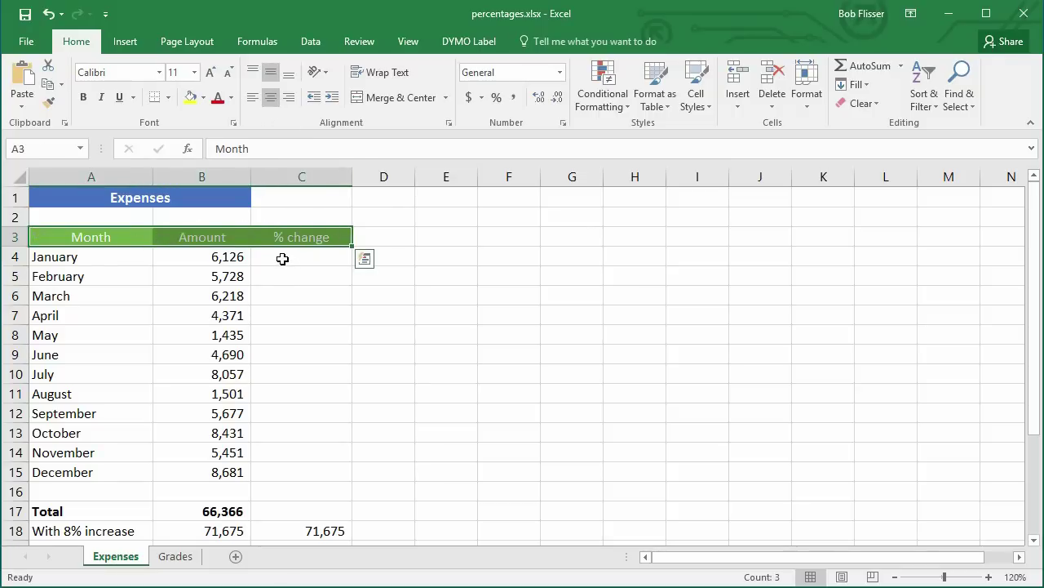
{"action": "left_click", "coordinate": [283, 259]}
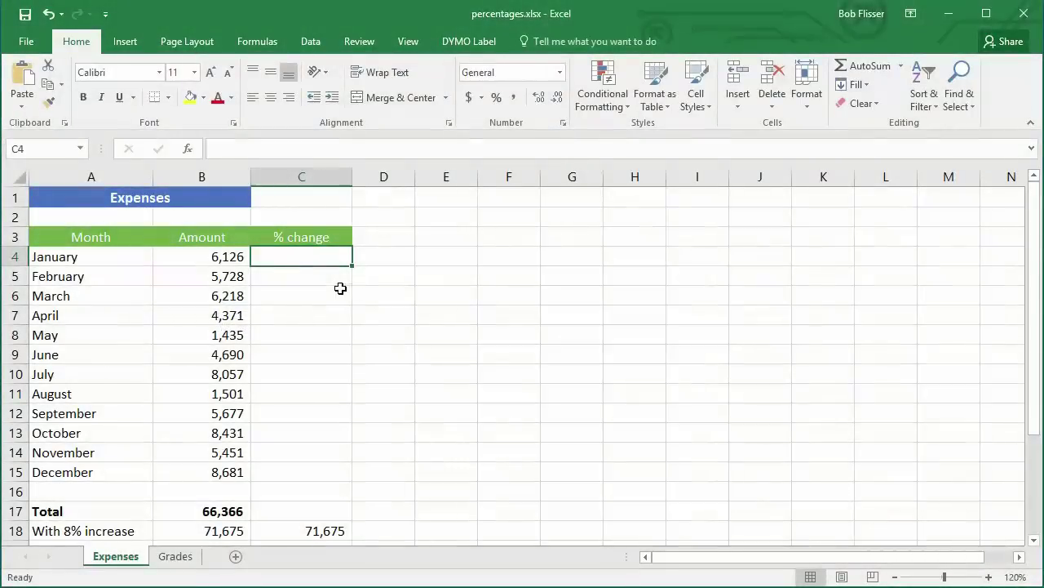
Enter =(B5-B4)/B5 in C5 for February's percent change, showing (0.07).
{"action": "left_click", "coordinate": [292, 276]}
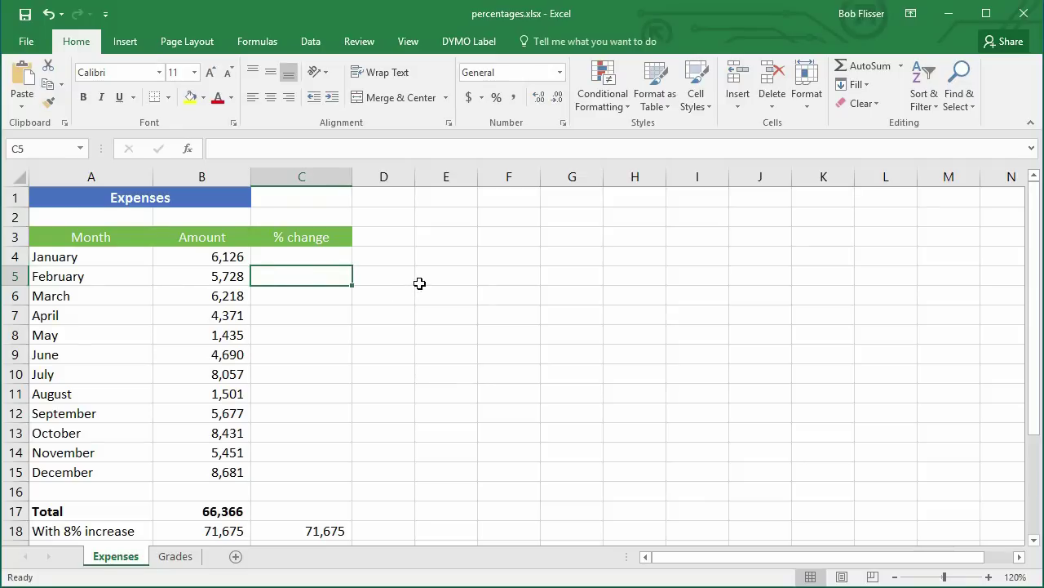
{"action": "type", "text": "="}
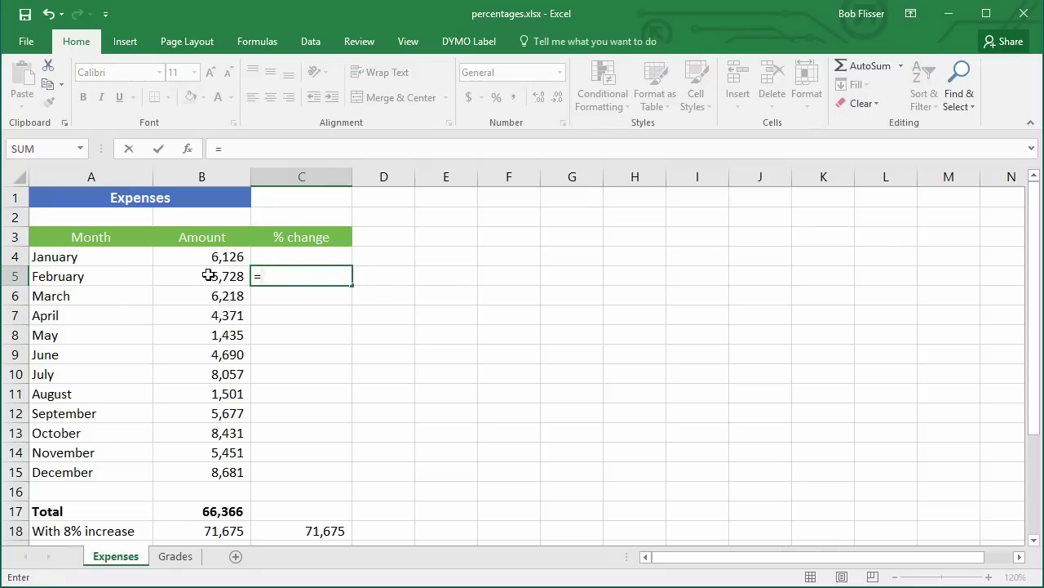
{"action": "type", "text": "("}
{"action": "left_click", "coordinate": [209, 276]}
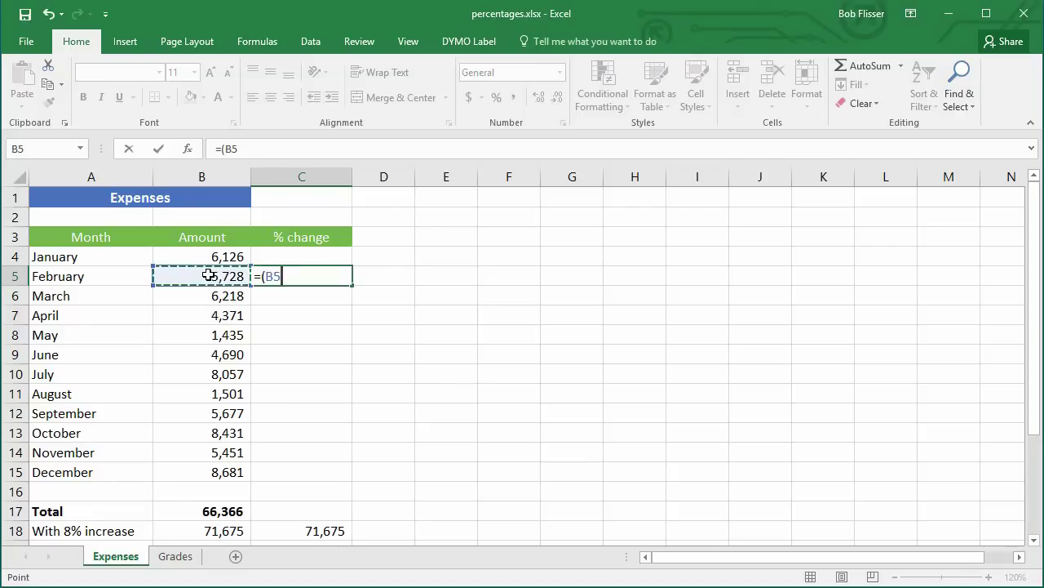
{"action": "type", "text": "-"}
{"action": "left_click", "coordinate": [198, 256]}
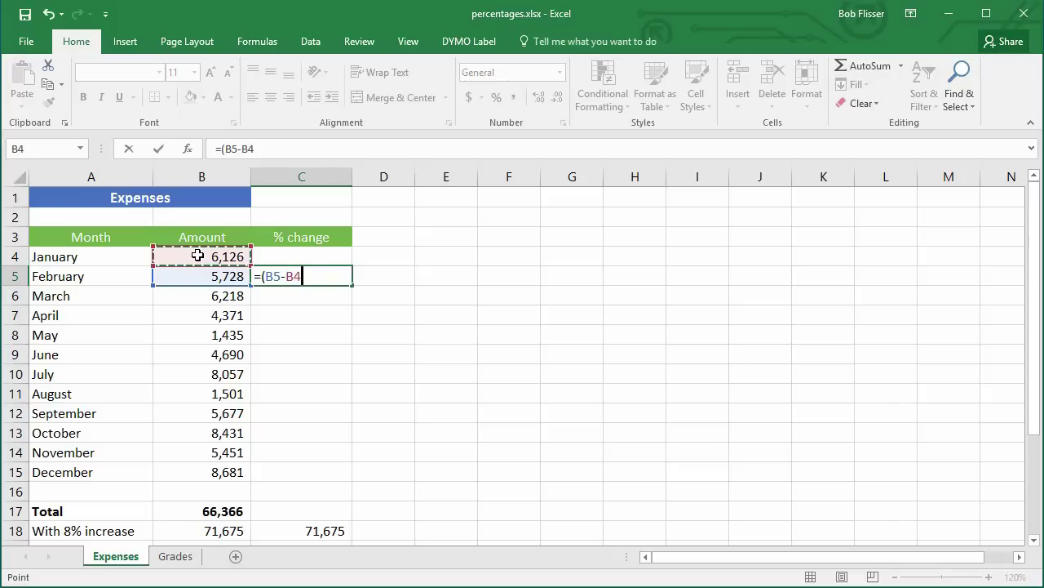
{"action": "type", "text": ")/"}
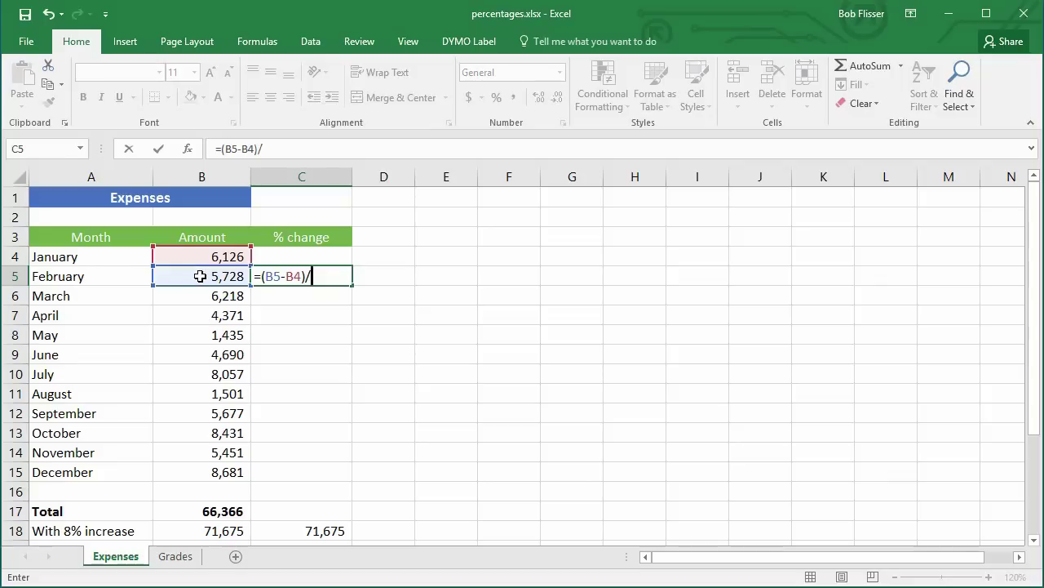
{"action": "left_click", "coordinate": [200, 276]}
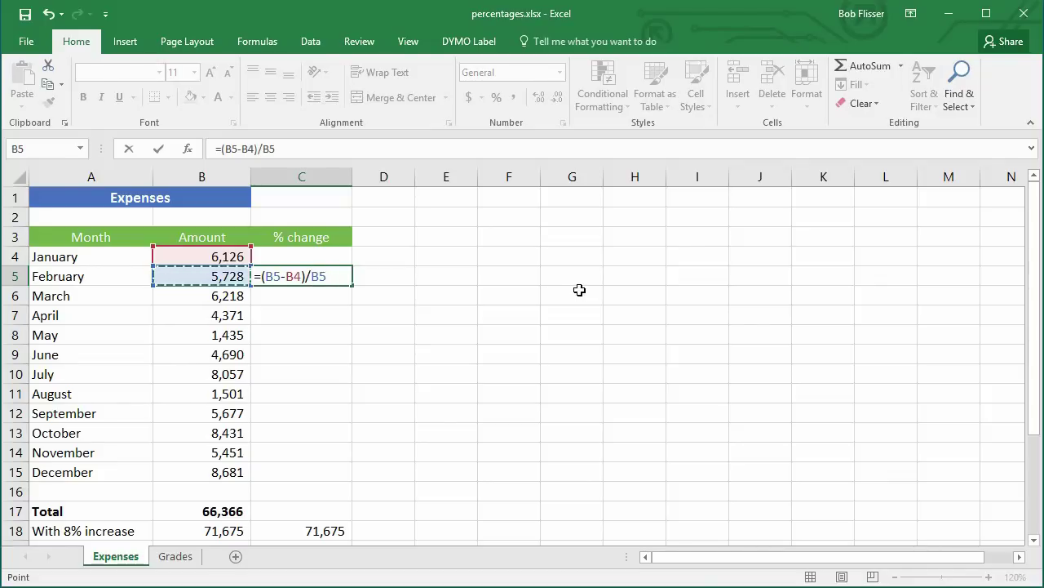
{"action": "key", "text": "ctrl+Return"}
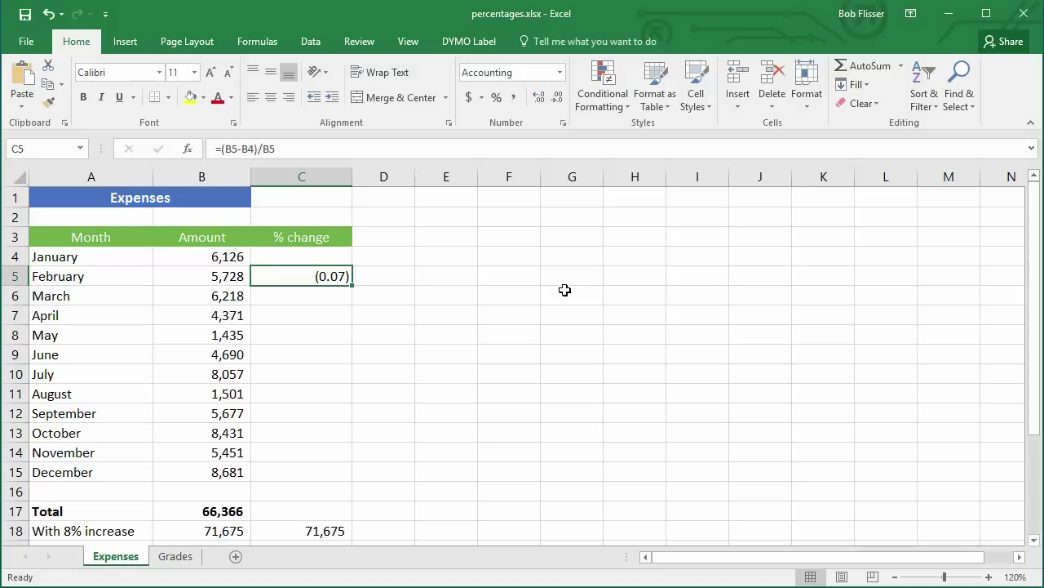
Format C4:C15 as percentages and fill February's change formula down to December.
{"action": "mouse_move", "coordinate": [291, 256]}
{"action": "left_mouse_down"}
{"action": "mouse_move", "coordinate": [282, 366]}
{"action": "mouse_move", "coordinate": [307, 479]}
{"action": "left_mouse_up"}
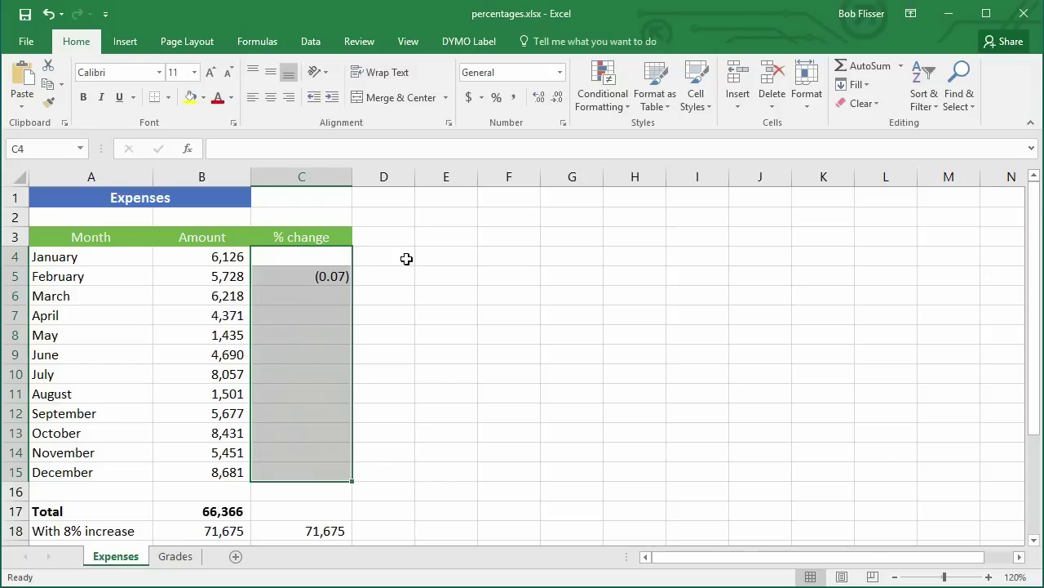
{"action": "left_click", "coordinate": [496, 98]}
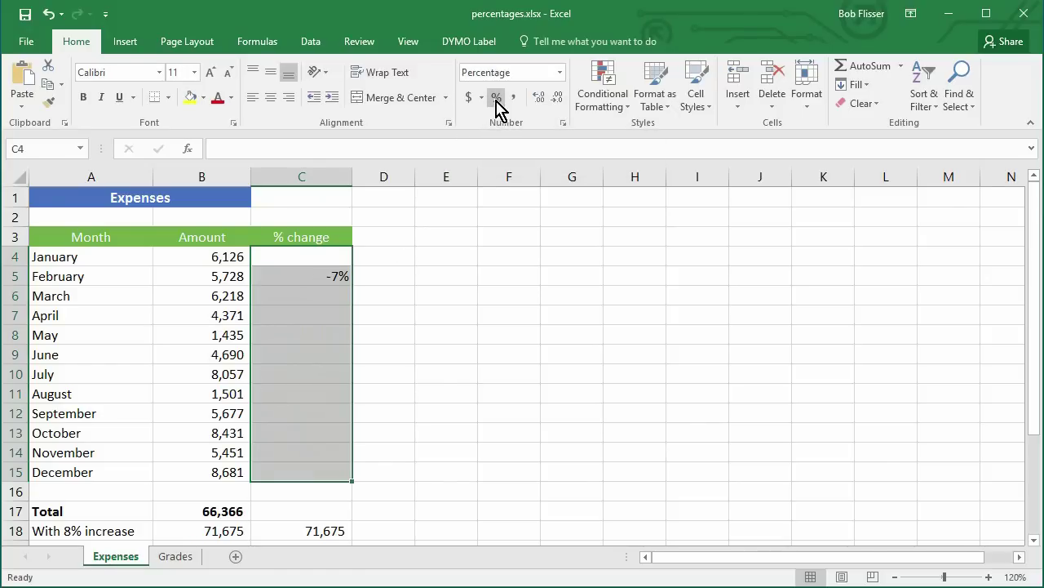
{"action": "left_click", "coordinate": [322, 278]}
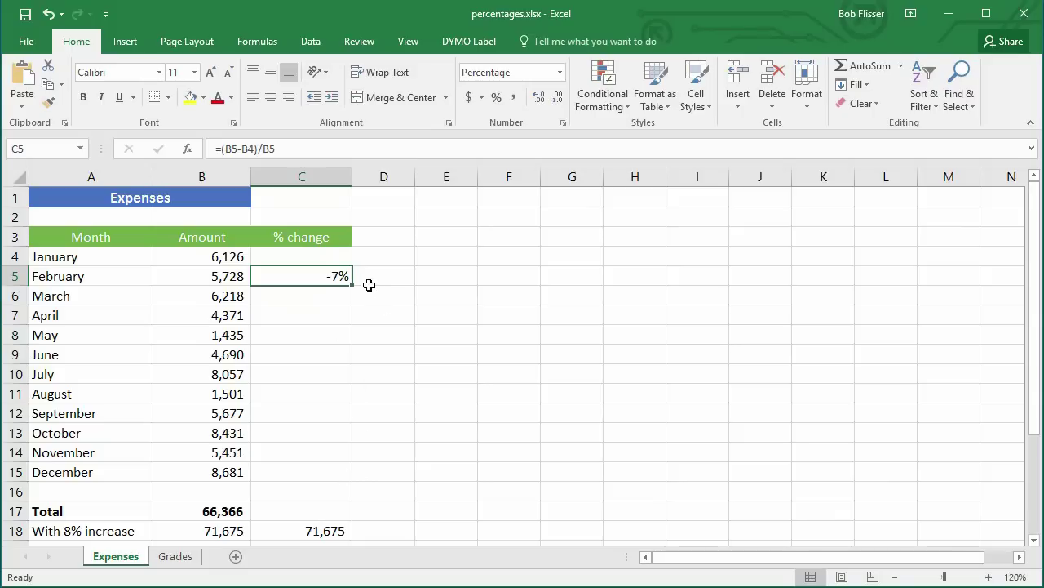
{"action": "double_click", "coordinate": [352, 284]}
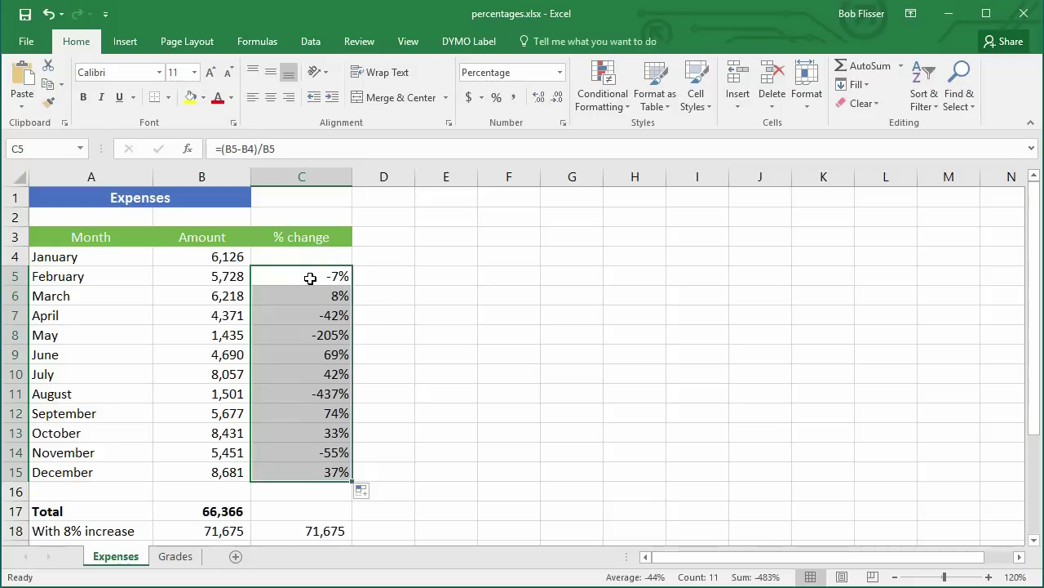
Check the copied monthly change formulas and widen column D.
{"action": "left_click", "coordinate": [311, 279]}
{"action": "left_click", "coordinate": [312, 300]}
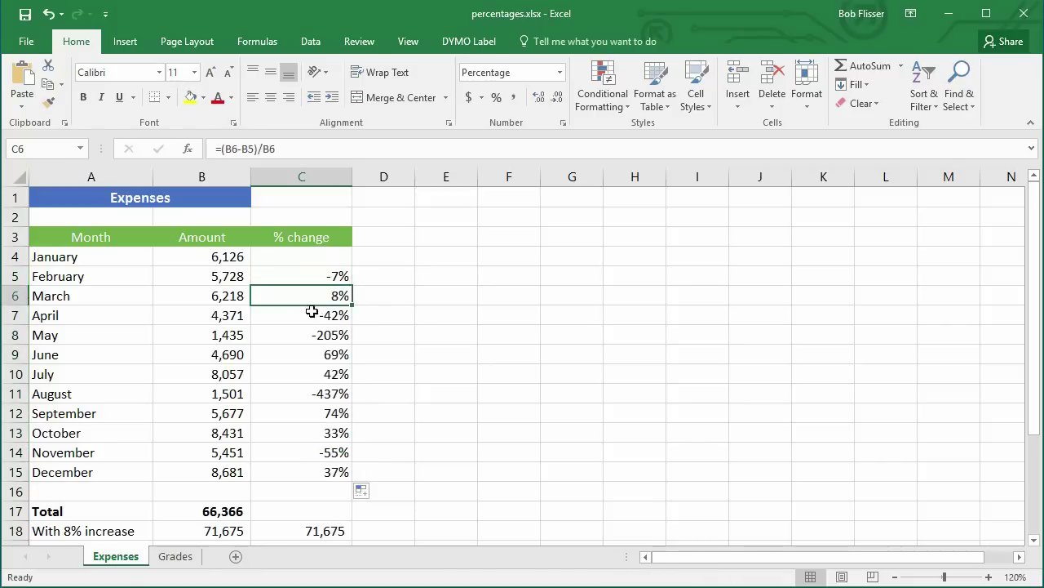
{"action": "left_click", "coordinate": [304, 339]}
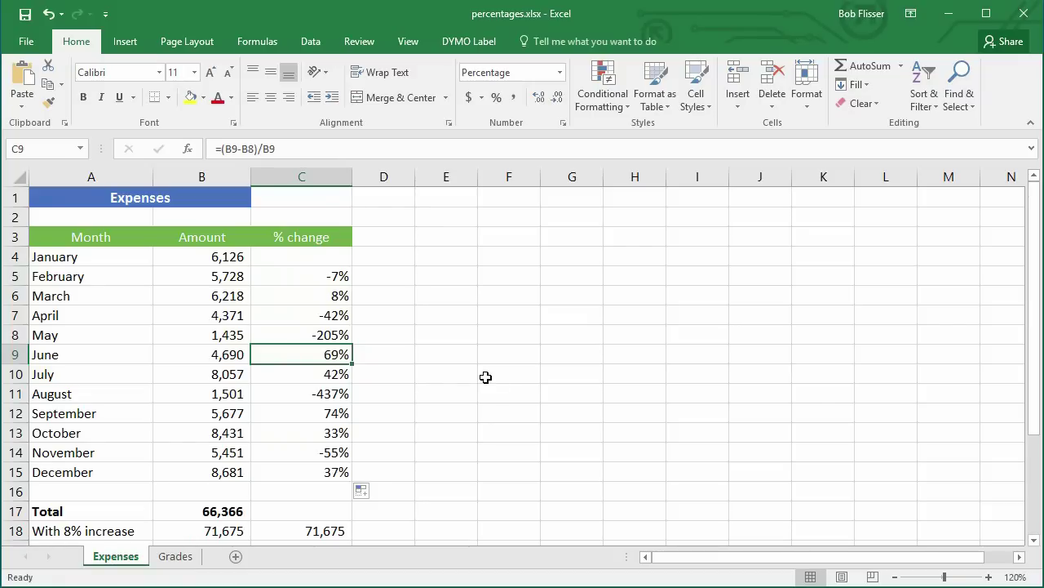
{"action": "left_click_drag", "start_coordinate": [413, 175], "coordinate": [466, 172]}
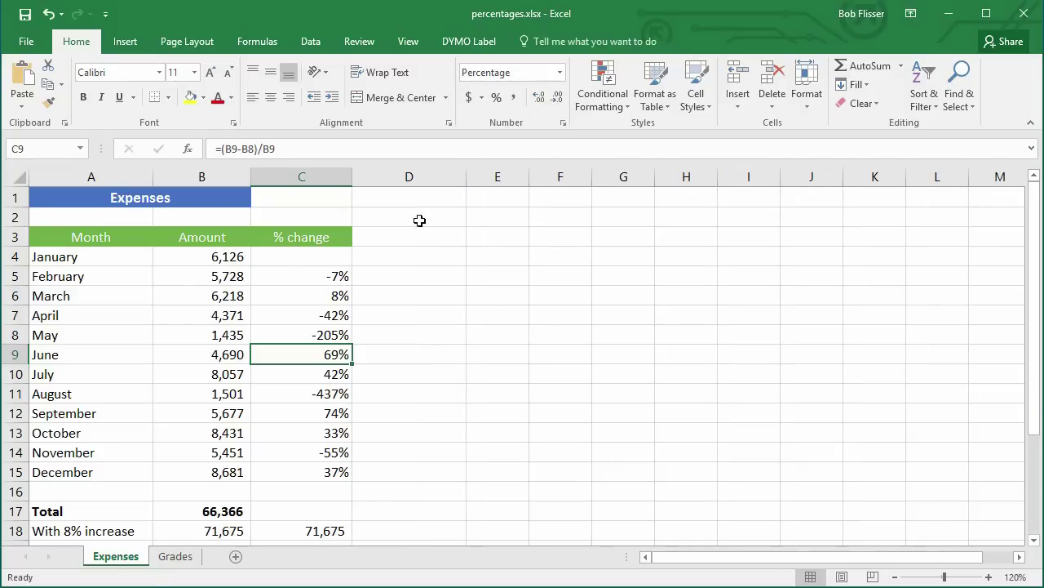
Copy the green % change header into D3 and retitle it '% of total'.
{"action": "left_click", "coordinate": [292, 237]}
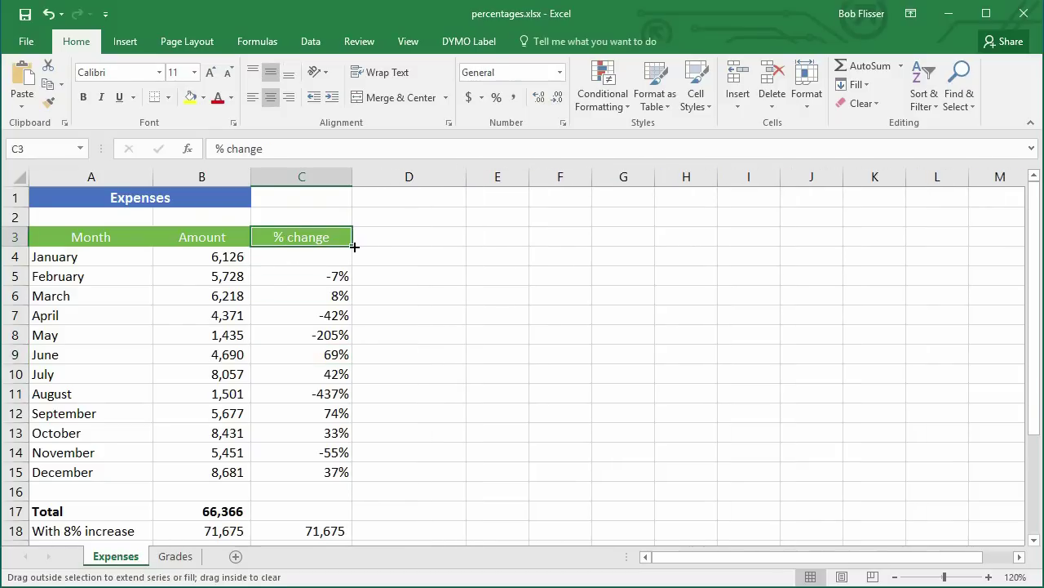
{"action": "left_click_drag", "start_coordinate": [354, 247], "coordinate": [433, 237]}
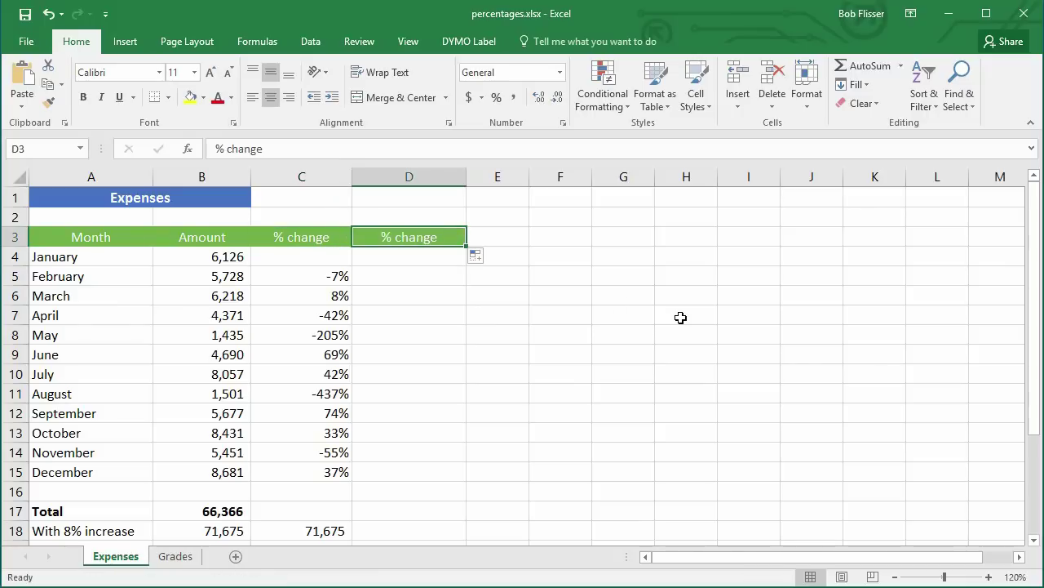
{"action": "type", "text": "%"}
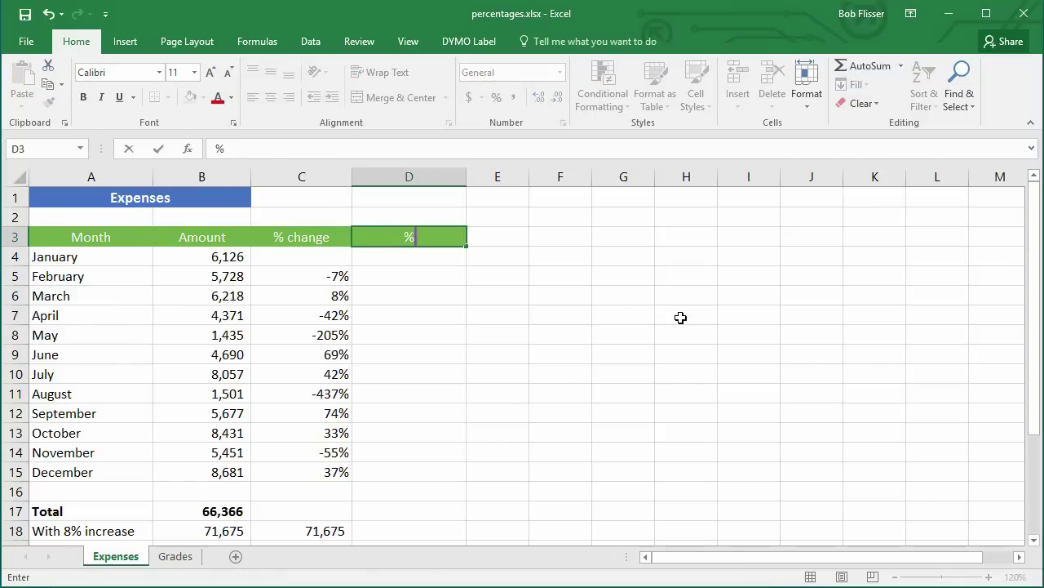
{"action": "type", "text": " of total"}
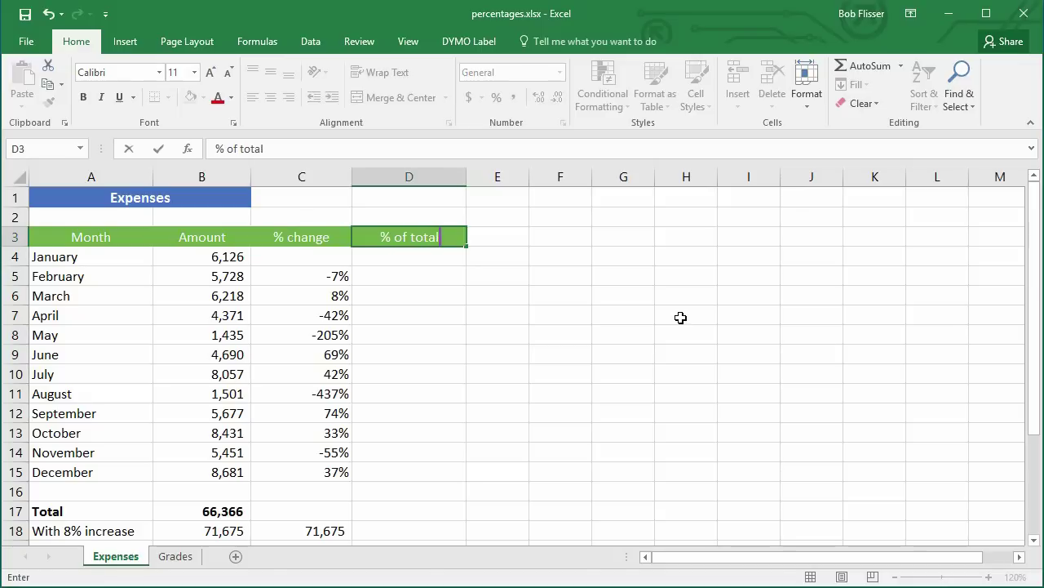
{"action": "key", "text": "Return"}
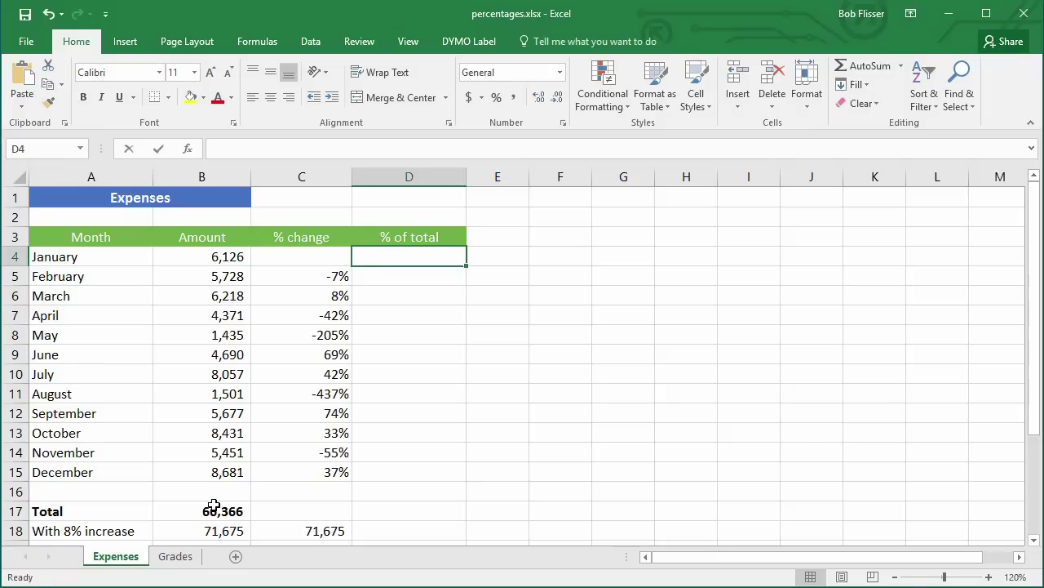
Enter =B4/B17 in D4 for January's share of the total.
{"action": "type", "text": "="}
{"action": "left_click", "coordinate": [205, 258]}
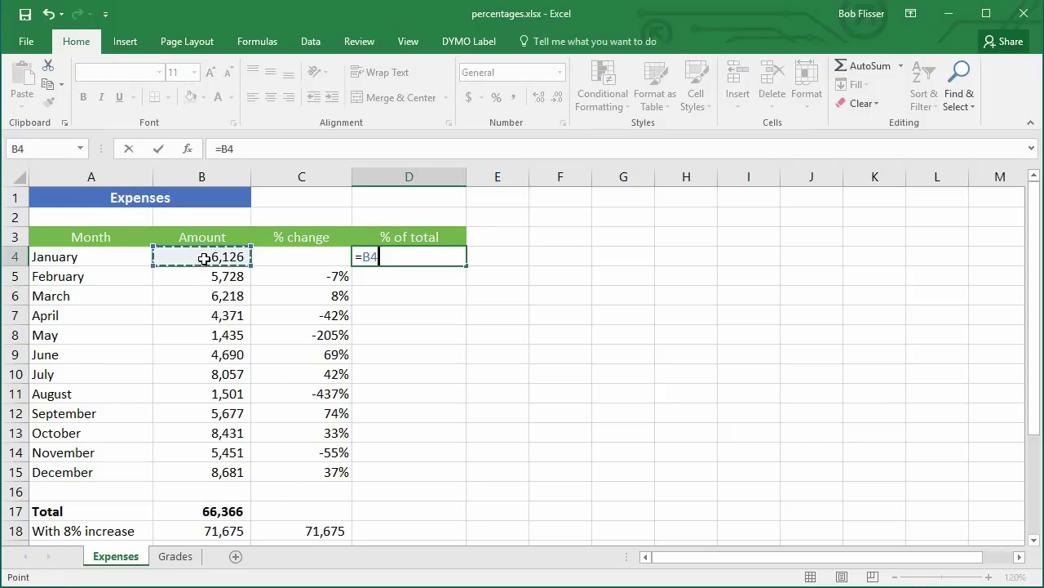
{"action": "type", "text": "/"}
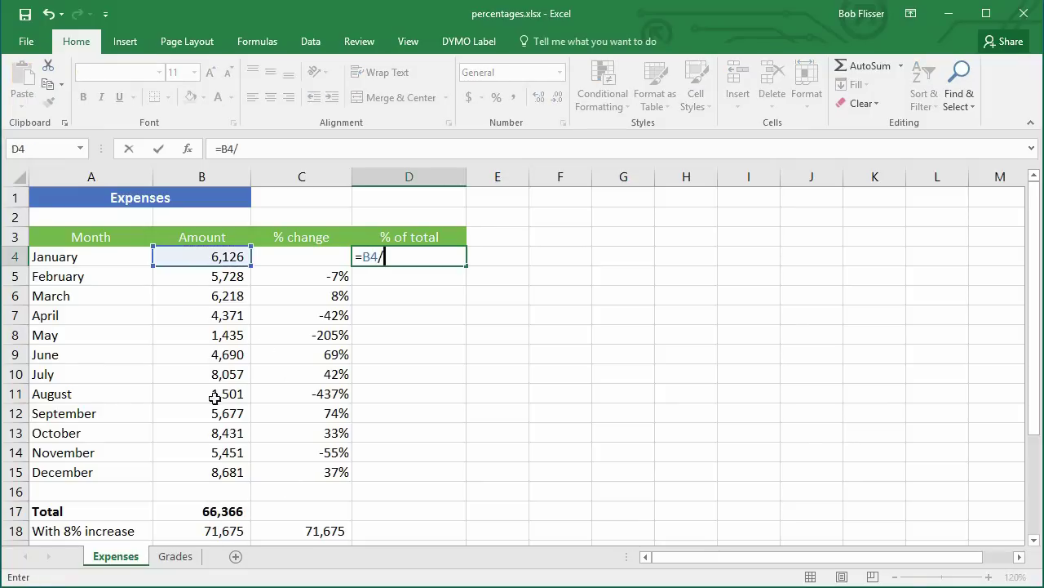
{"action": "left_click", "coordinate": [215, 512]}
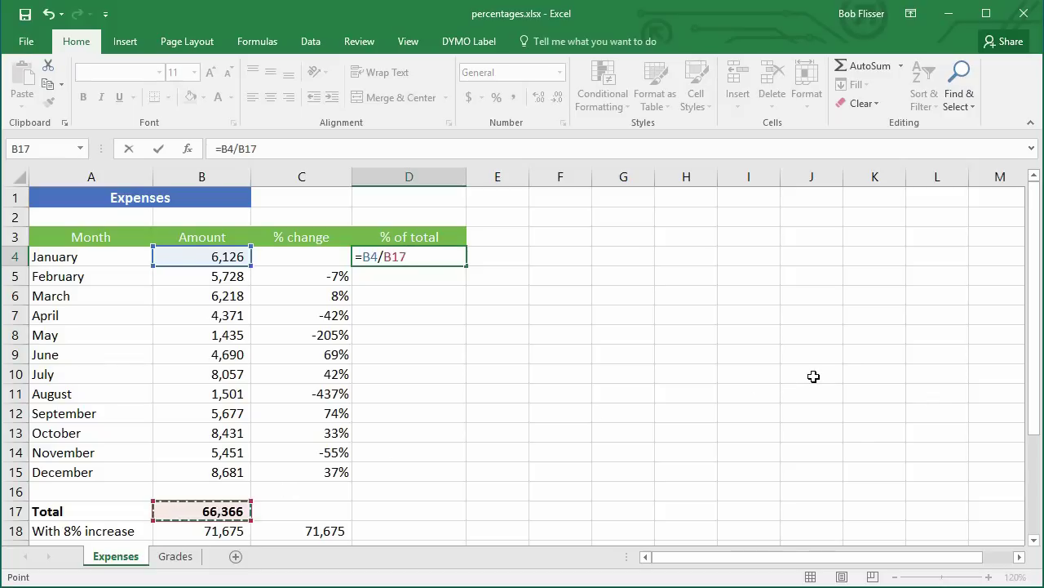
{"action": "key", "text": "Return"}
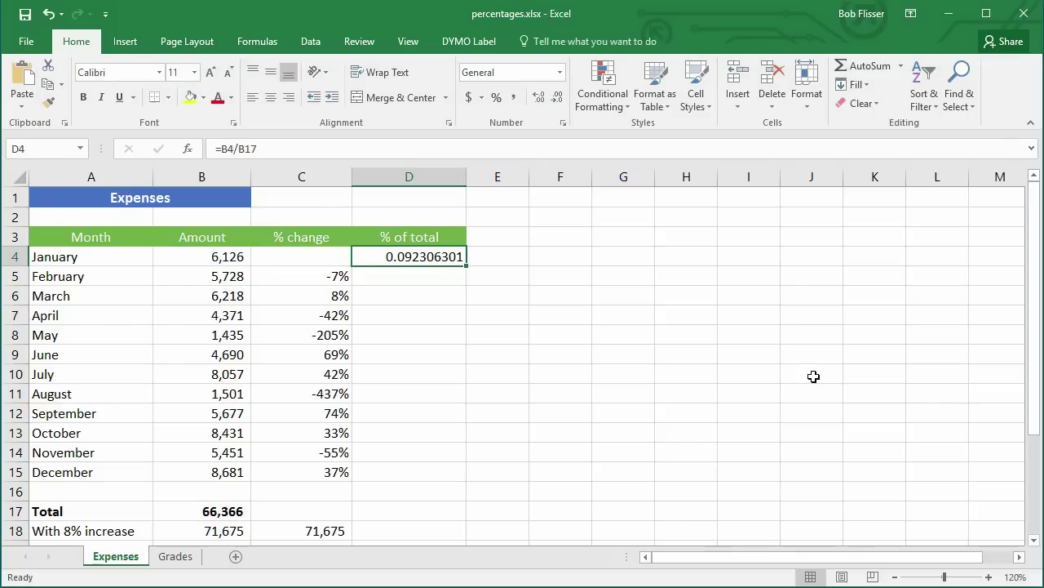
Format the share as a percentage with one decimal (9.2%) and fill down to October.
{"action": "left_click", "coordinate": [496, 98]}
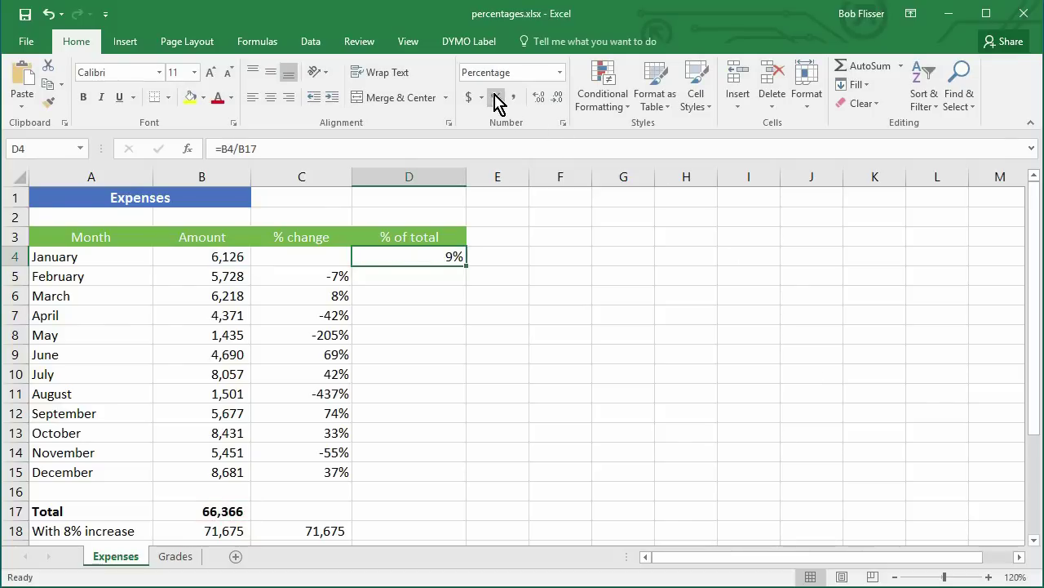
{"action": "left_click", "coordinate": [542, 98]}
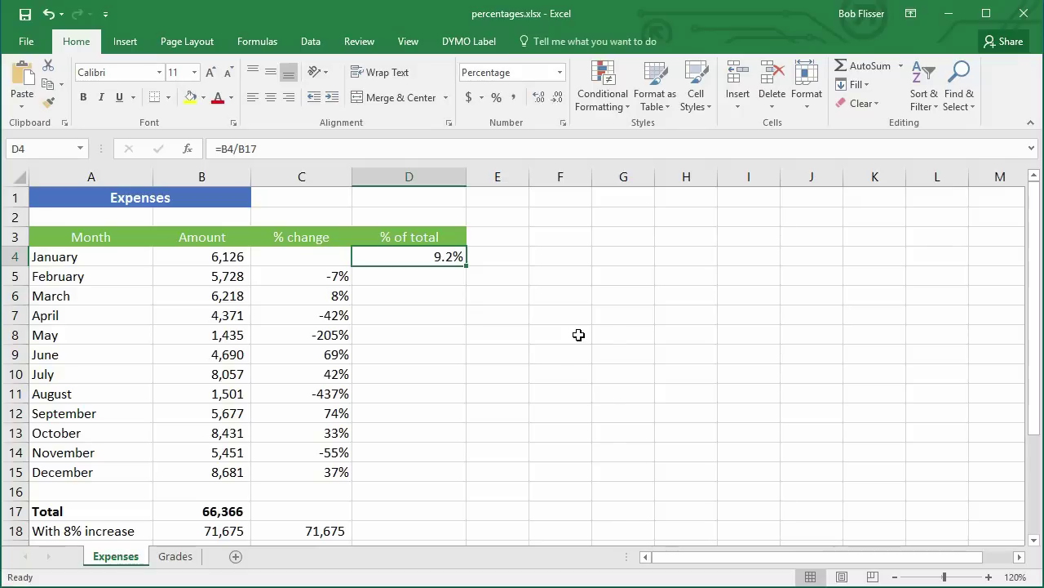
{"action": "left_click_drag", "start_coordinate": [467, 266], "coordinate": [466, 442]}
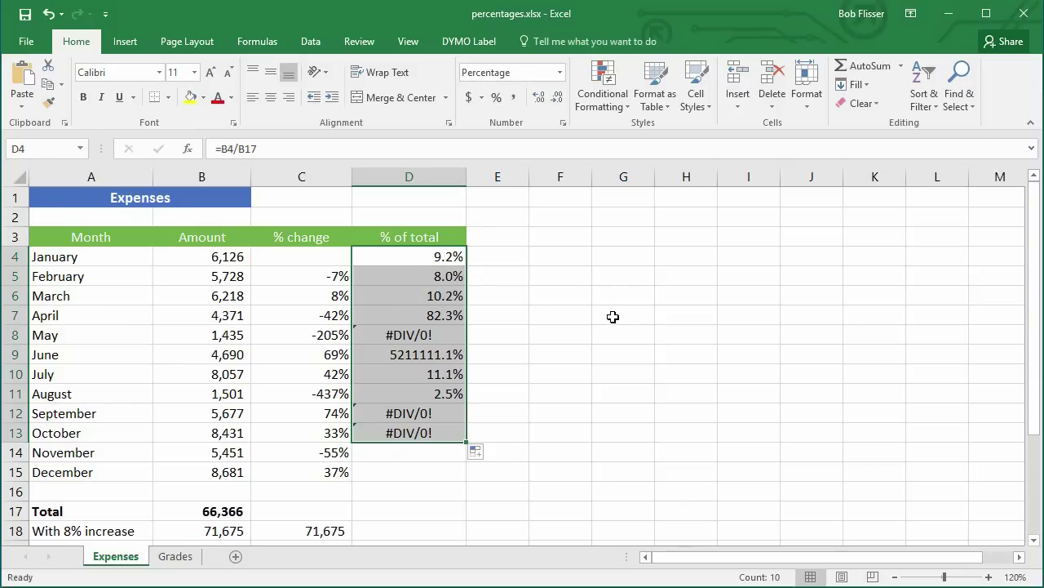
Clear the broken shares and re-enter D4 as =B4/$B$17 with the total locked.
{"action": "key", "text": "Delete"}
{"action": "left_click_drag", "start_coordinate": [381, 261], "coordinate": [379, 258]}
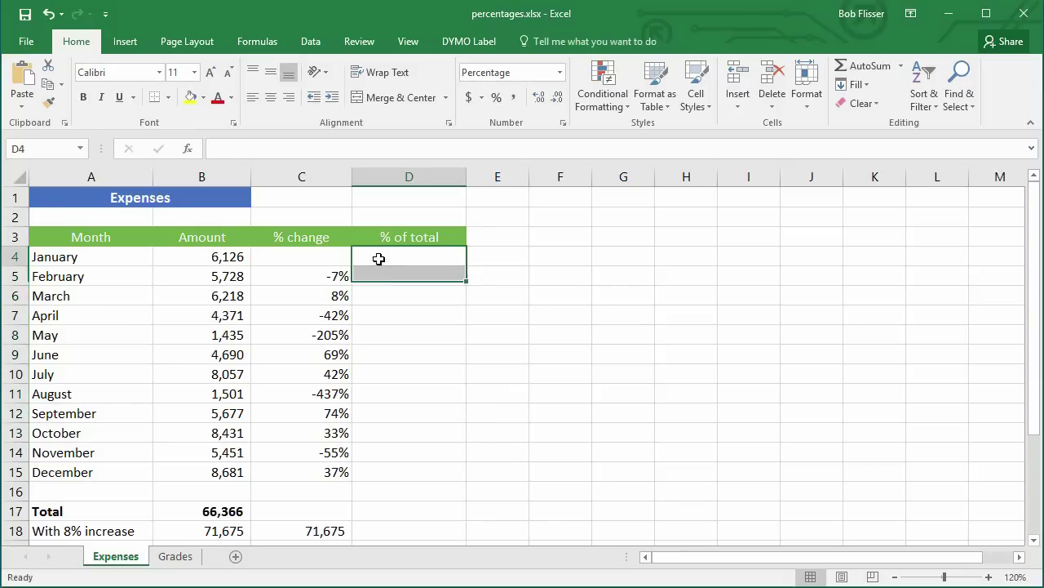
{"action": "left_click", "coordinate": [379, 258]}
{"action": "type", "text": "="}
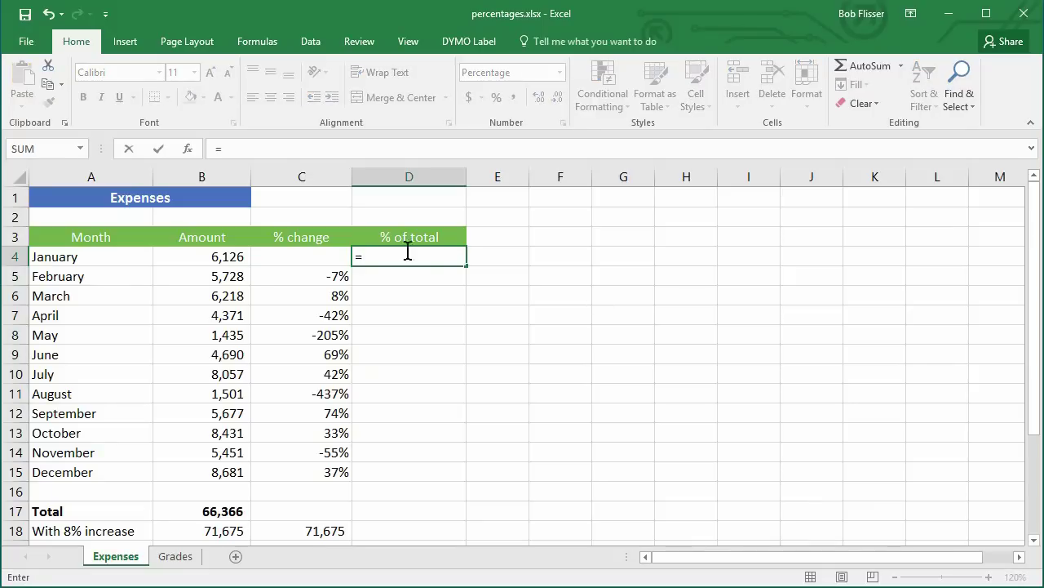
{"action": "left_click", "coordinate": [216, 257]}
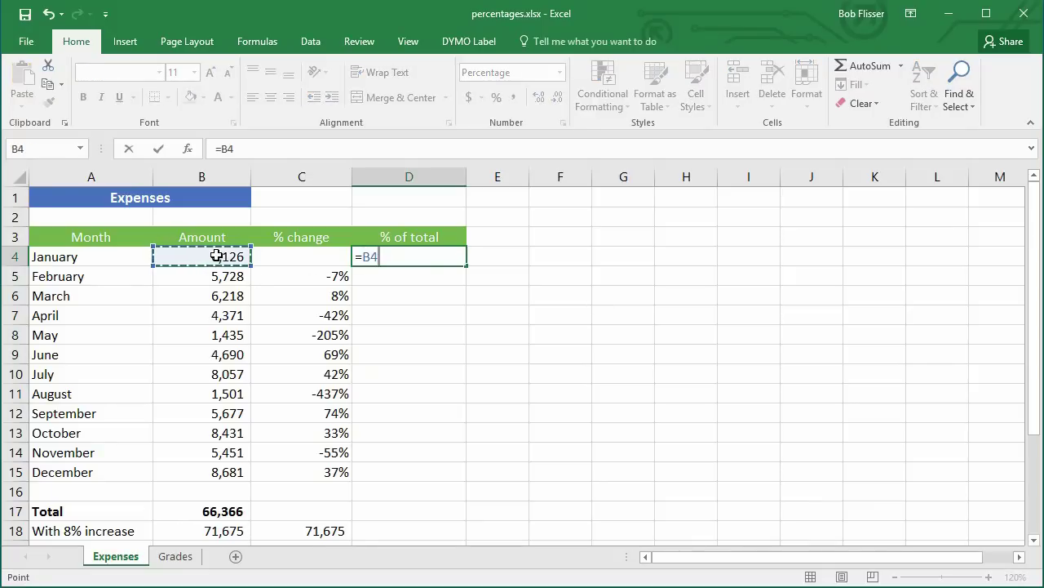
{"action": "type", "text": "/"}
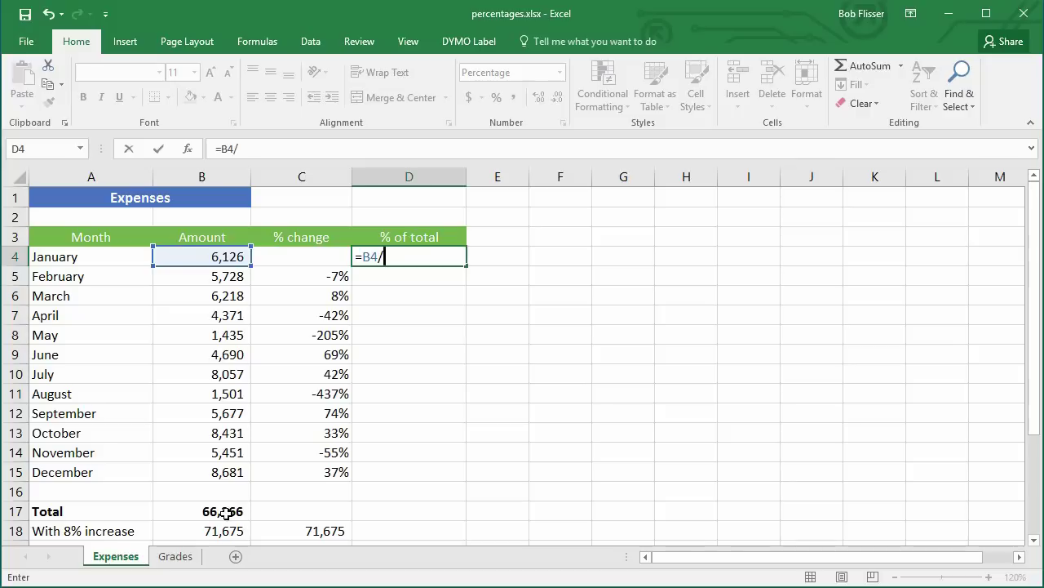
{"action": "left_click", "coordinate": [226, 512]}
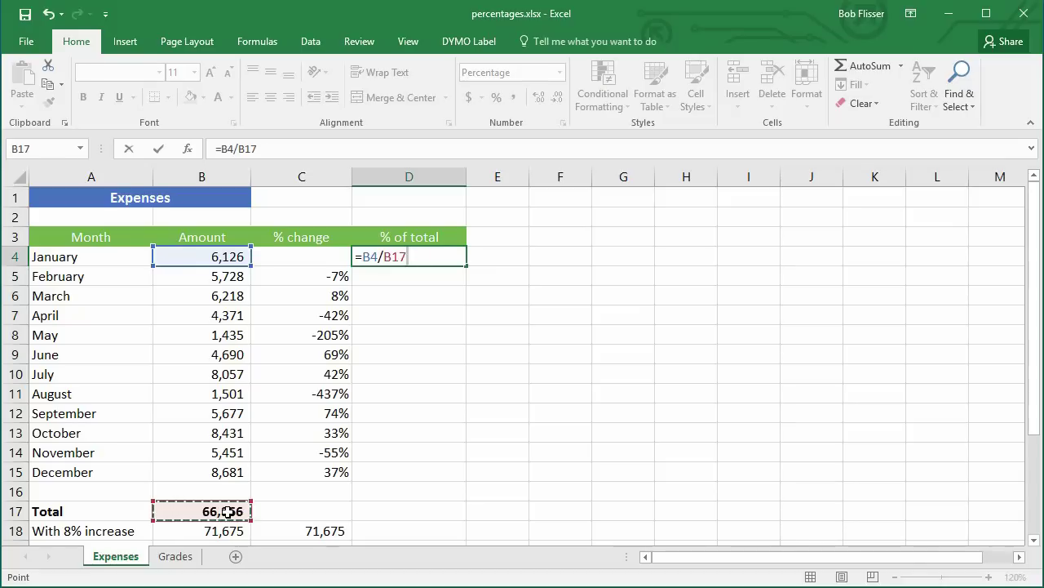
{"action": "key", "text": "F4"}
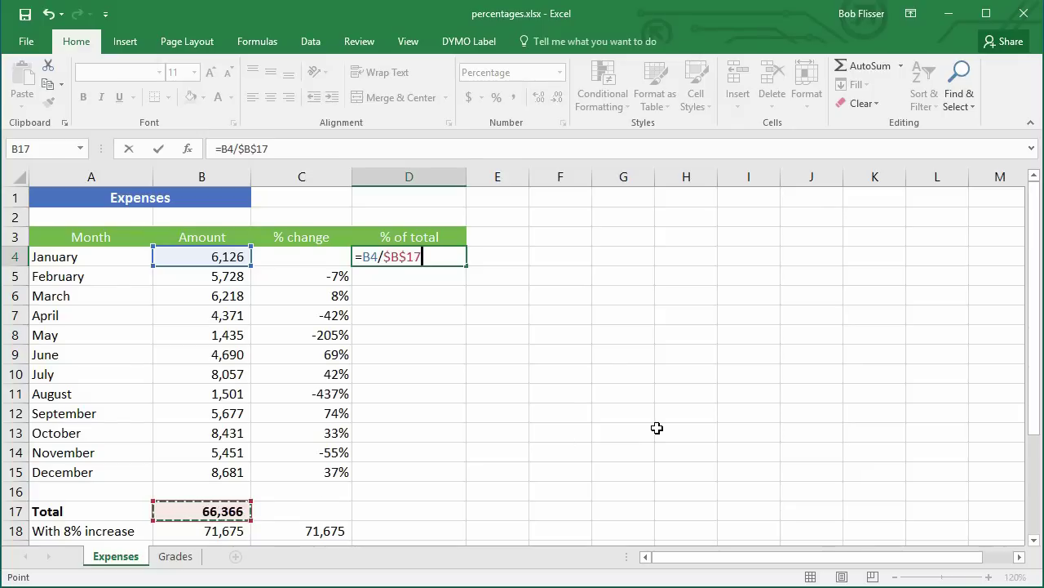
{"action": "key", "text": "ctrl+Return"}
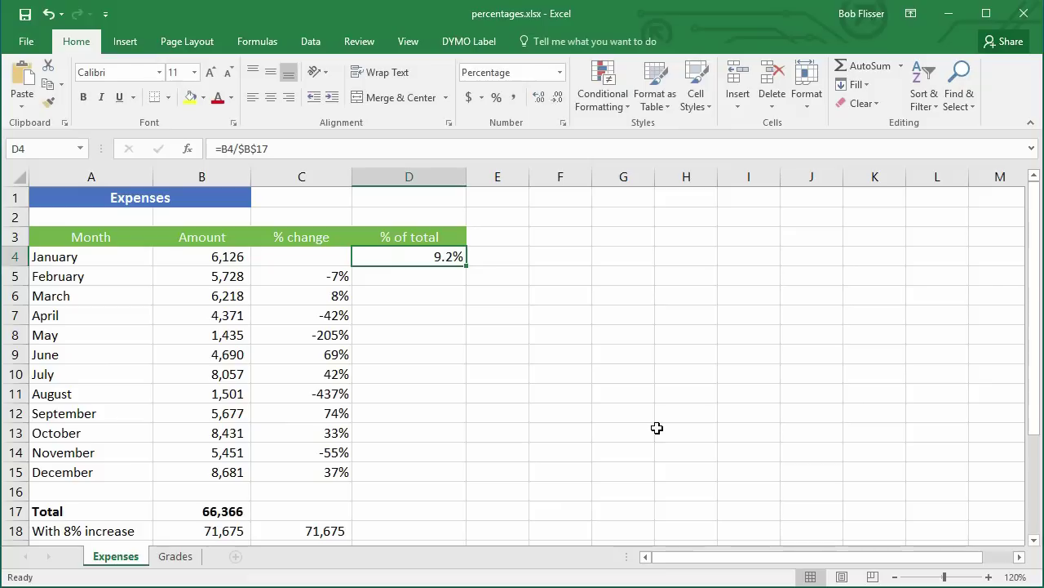
Fill the share formula down to D17 and delete the stray 0.0% in D16.
{"action": "left_click_drag", "start_coordinate": [470, 265], "coordinate": [458, 484]}
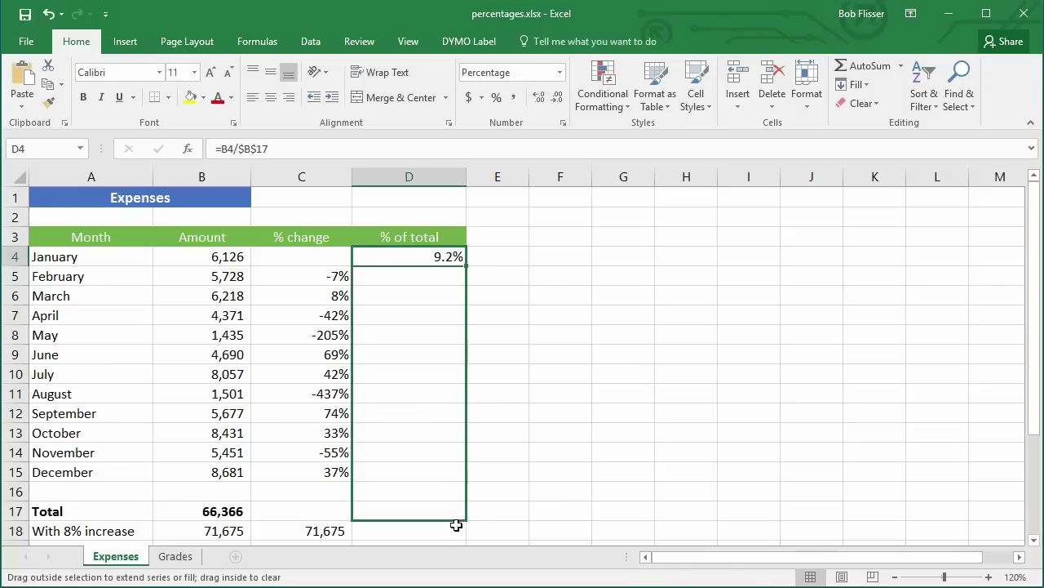
{"action": "left_click_drag", "start_coordinate": [458, 484], "coordinate": [461, 522]}
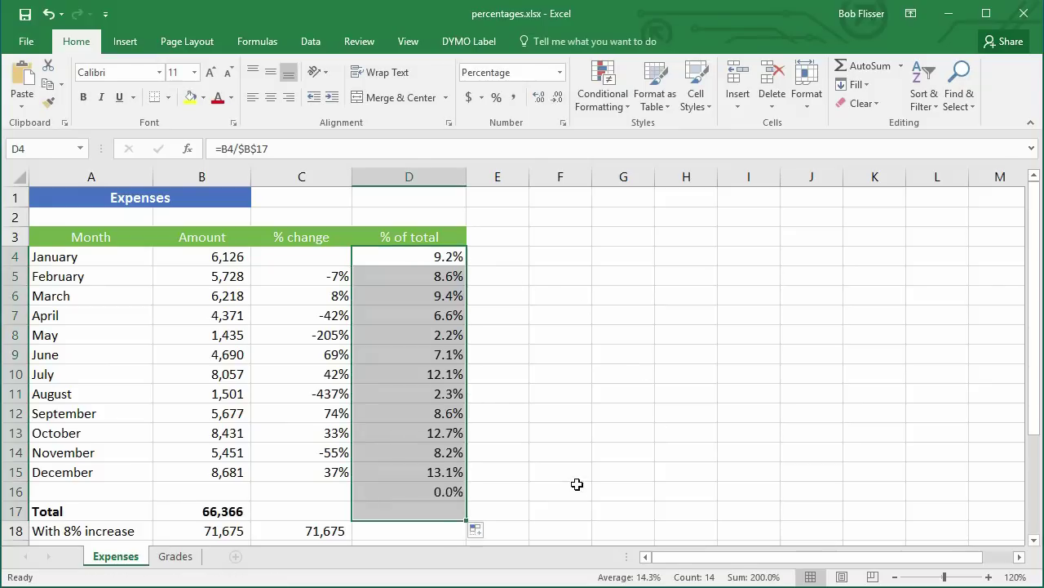
{"action": "left_click", "coordinate": [417, 491]}
{"action": "key", "text": "Delete"}
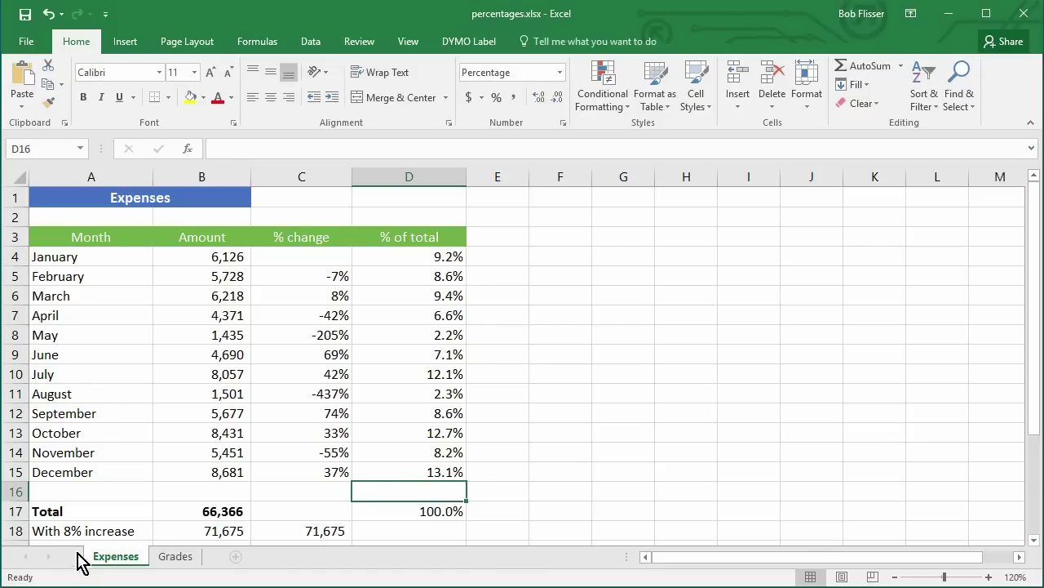
Open the Grades sheet and scroll through its GPA list and empty Rank column.
{"action": "left_click", "coordinate": [175, 557]}
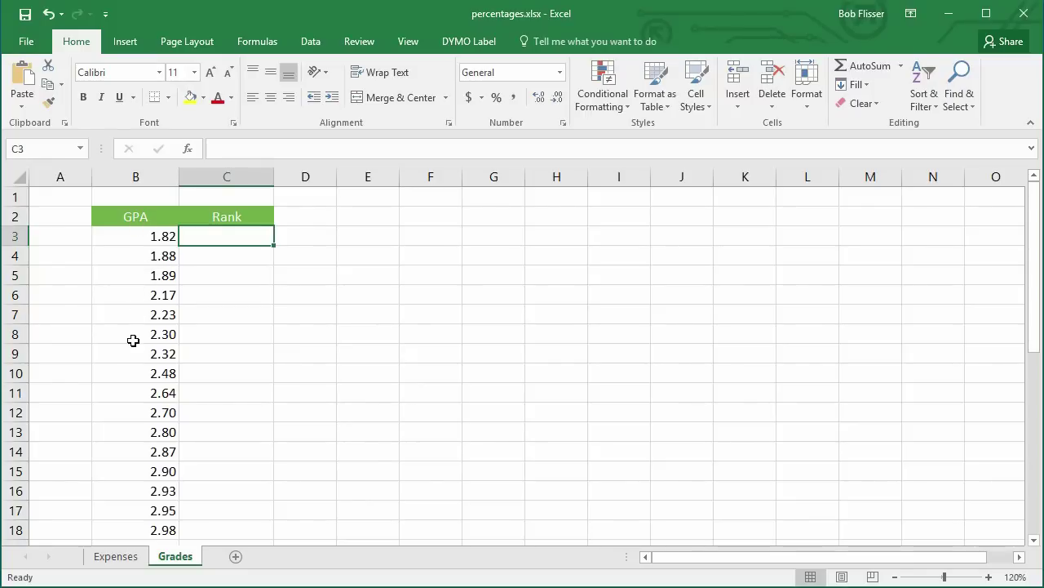
{"action": "scroll", "coordinate": [133, 341], "scroll_direction": "down", "scroll_amount": 3}
{"action": "scroll", "coordinate": [133, 339], "scroll_direction": "down", "scroll_amount": 3}
{"action": "scroll", "coordinate": [135, 335], "scroll_direction": "up", "scroll_amount": 6}
{"action": "scroll", "coordinate": [148, 355], "scroll_direction": "down", "scroll_amount": 7}
{"action": "scroll", "coordinate": [149, 359], "scroll_direction": "down", "scroll_amount": 2}
{"action": "scroll", "coordinate": [142, 384], "scroll_direction": "up", "scroll_amount": 7}
{"action": "scroll", "coordinate": [138, 362], "scroll_direction": "up", "scroll_amount": 2}
{"action": "scroll", "coordinate": [144, 367], "scroll_direction": "down", "scroll_amount": 6}
{"action": "scroll", "coordinate": [133, 356], "scroll_direction": "down", "scroll_amount": 4}
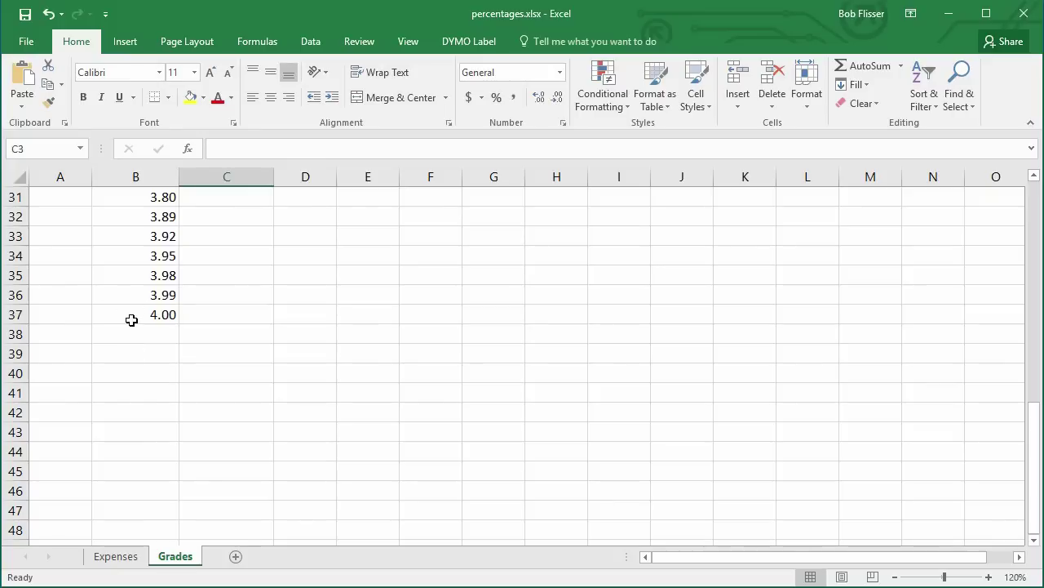
{"action": "scroll", "coordinate": [131, 319], "scroll_direction": "up", "scroll_amount": 2}
{"action": "scroll", "coordinate": [131, 319], "scroll_direction": "up", "scroll_amount": 7}
{"action": "scroll", "coordinate": [130, 319], "scroll_direction": "up", "scroll_amount": 1}
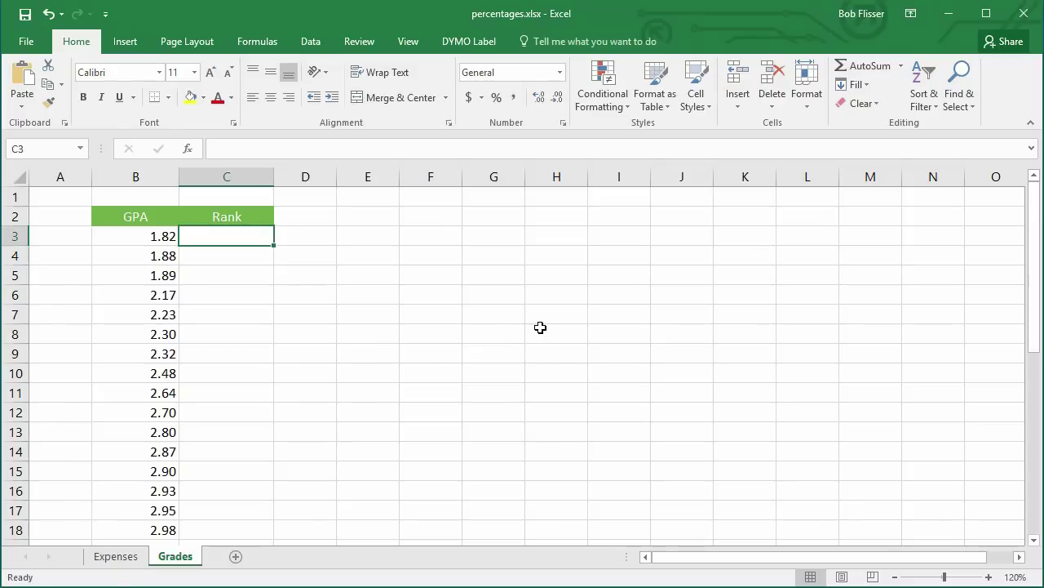
Enter =PERCENTRANK.INC($B$3:$B$37,B3) in C3 for the first GPA's rank, showing 0.
{"action": "type", "text": "=per"}
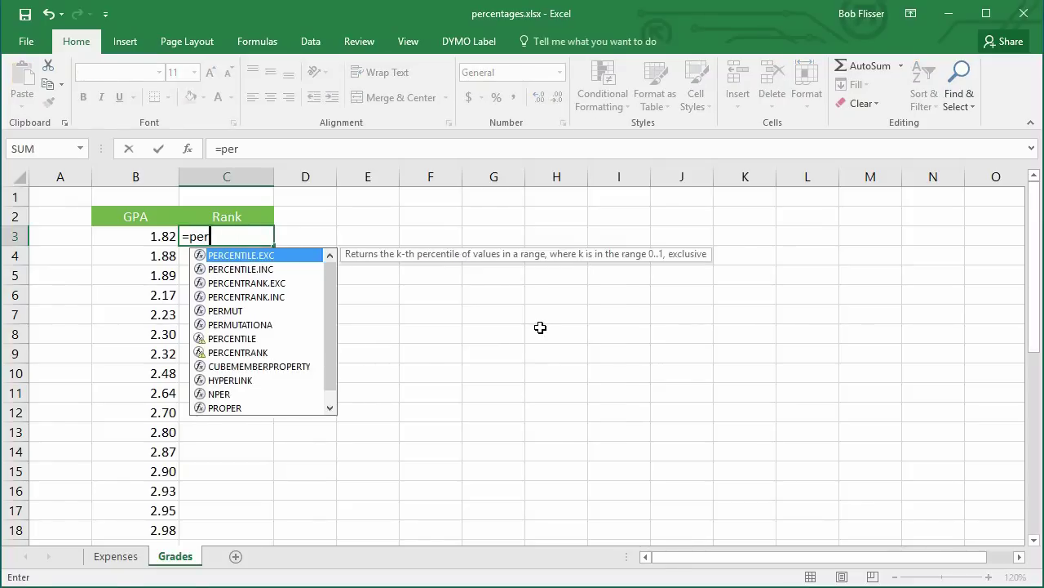
{"action": "type", "text": "cent"}
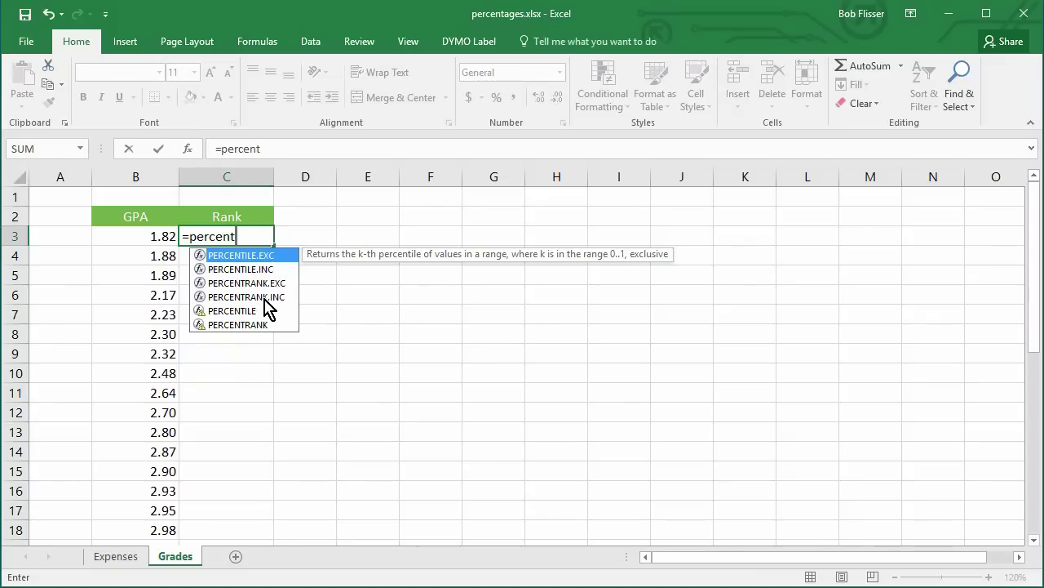
{"action": "left_click", "coordinate": [263, 297]}
{"action": "double_click", "coordinate": [263, 297]}
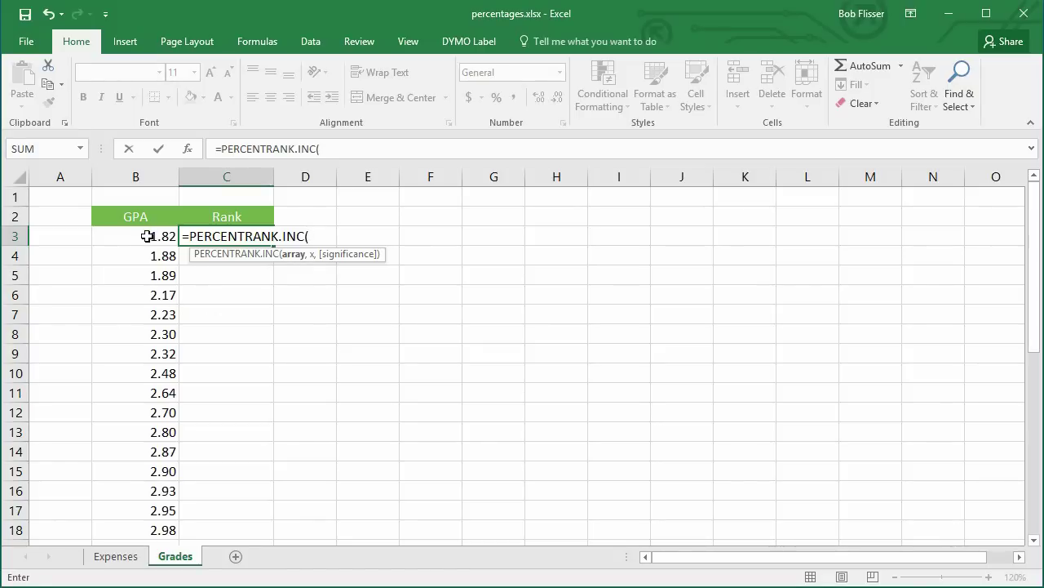
{"action": "mouse_move", "coordinate": [147, 236]}
{"action": "left_mouse_down"}
{"action": "mouse_move", "coordinate": [150, 574]}
{"action": "mouse_move", "coordinate": [159, 471]}
{"action": "left_mouse_up"}
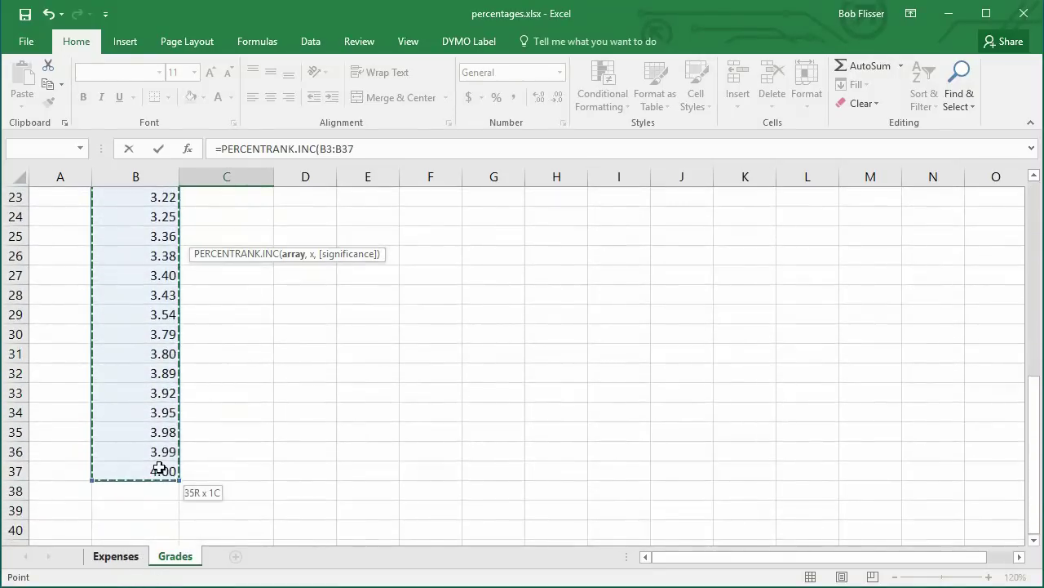
{"action": "scroll", "coordinate": [338, 463], "scroll_direction": "up", "scroll_amount": 5}
{"action": "scroll", "coordinate": [291, 438], "scroll_direction": "up", "scroll_amount": 3}
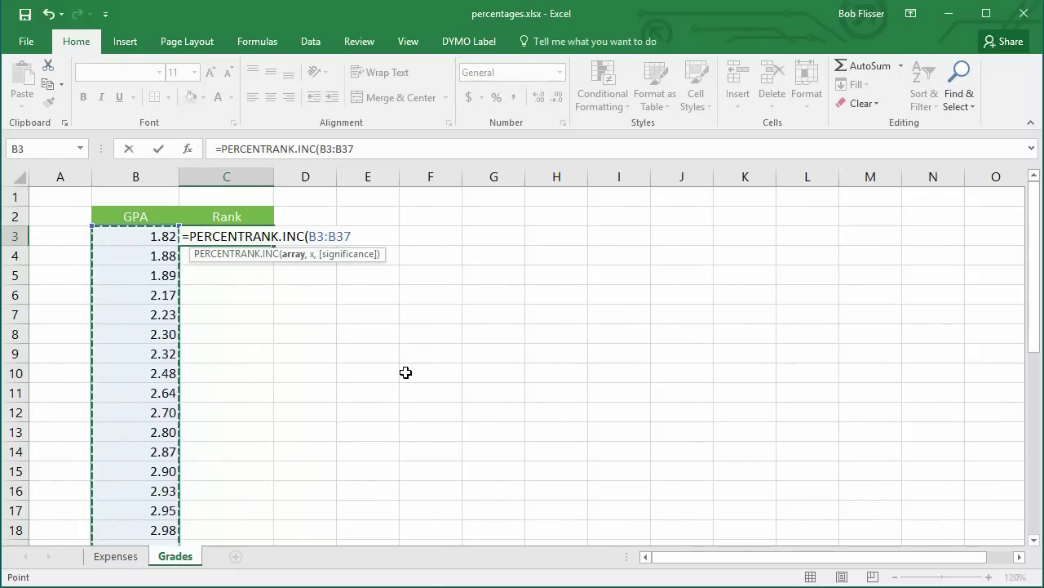
{"action": "key", "text": "F4"}
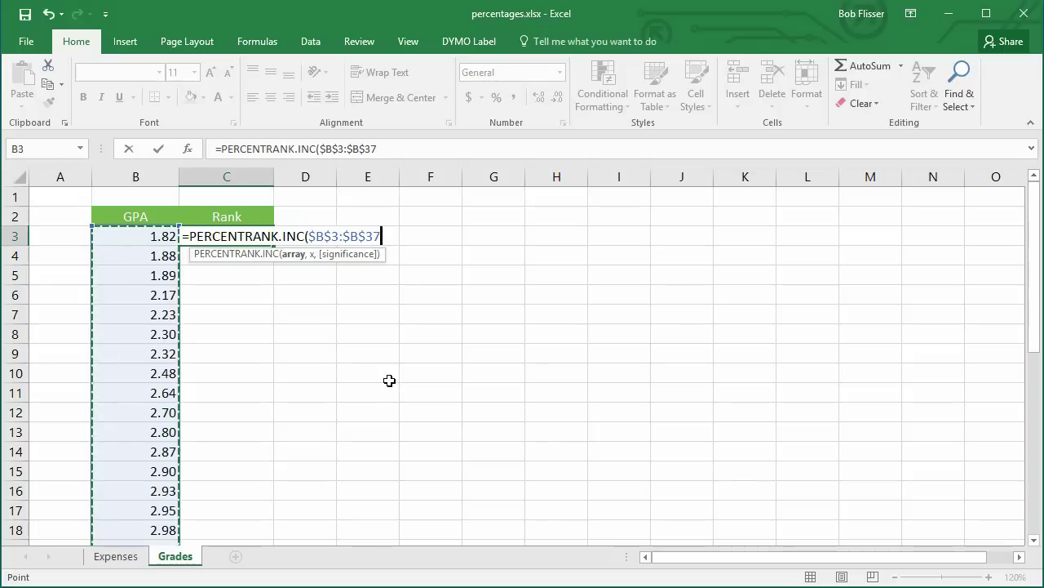
{"action": "type", "text": ","}
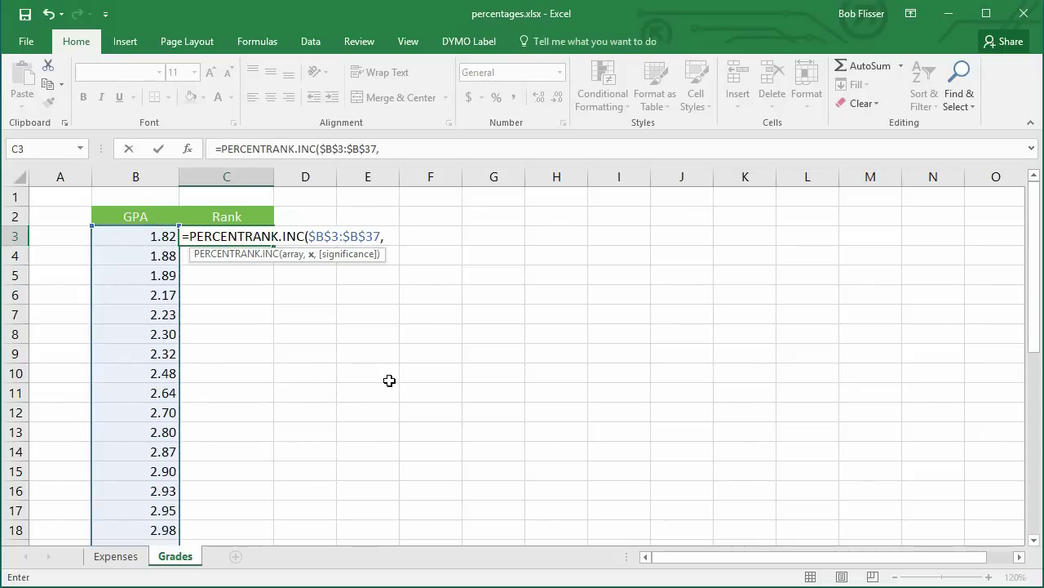
{"action": "left_click", "coordinate": [151, 236]}
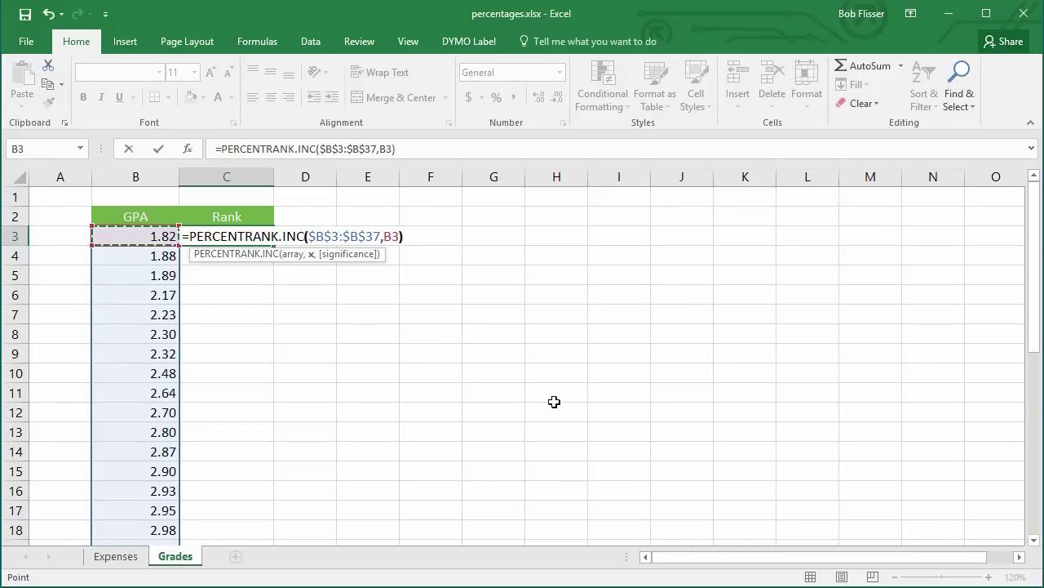
{"action": "type", "text": ")"}
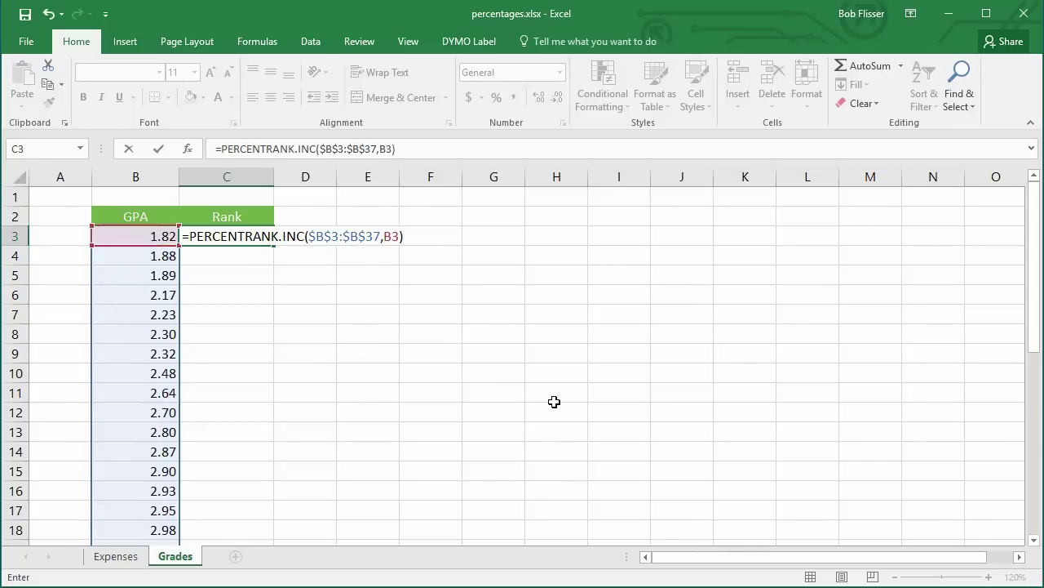
{"action": "key", "text": "ctrl+Return"}
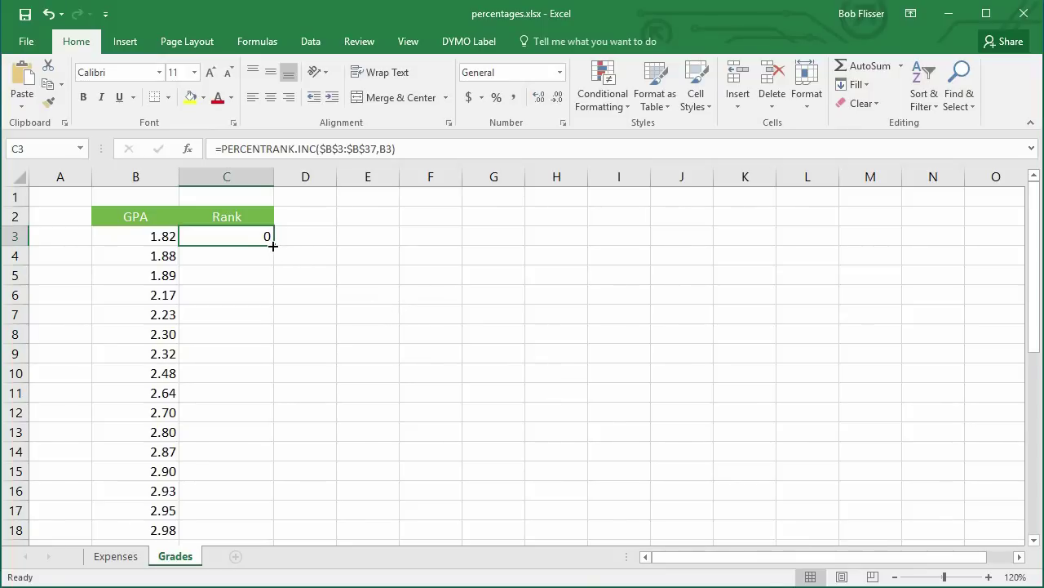
Fill the rank formula down to row 37 and format the ranks as percentages.
{"action": "double_click", "coordinate": [273, 245]}
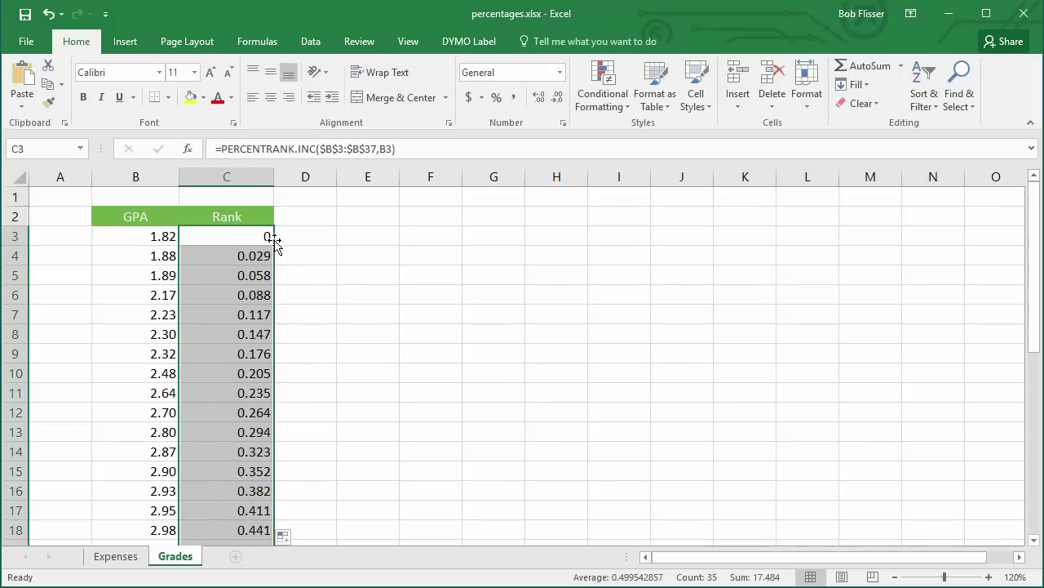
{"action": "left_click", "coordinate": [496, 97]}
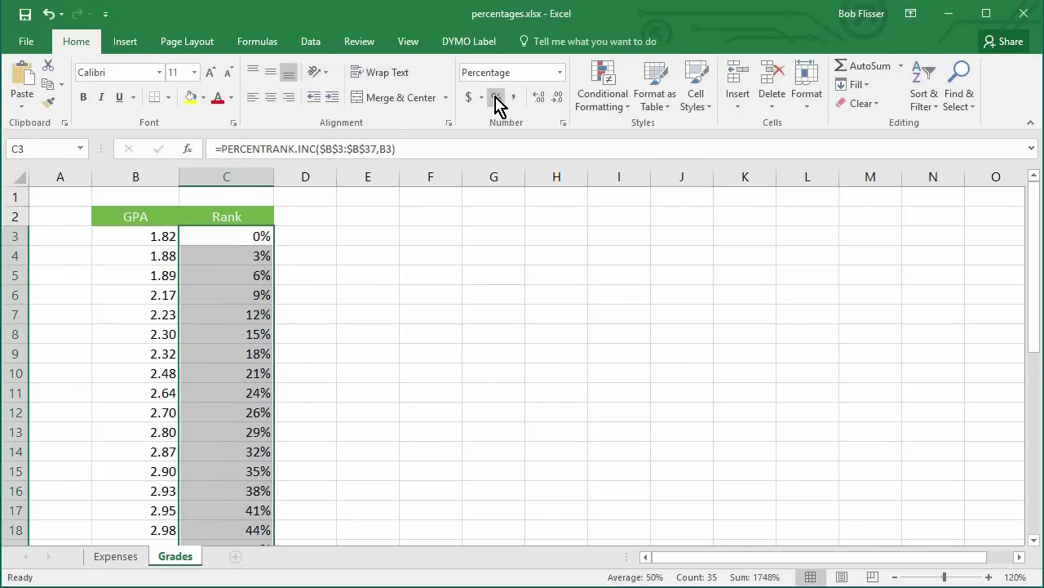
{"action": "left_click", "coordinate": [253, 235]}
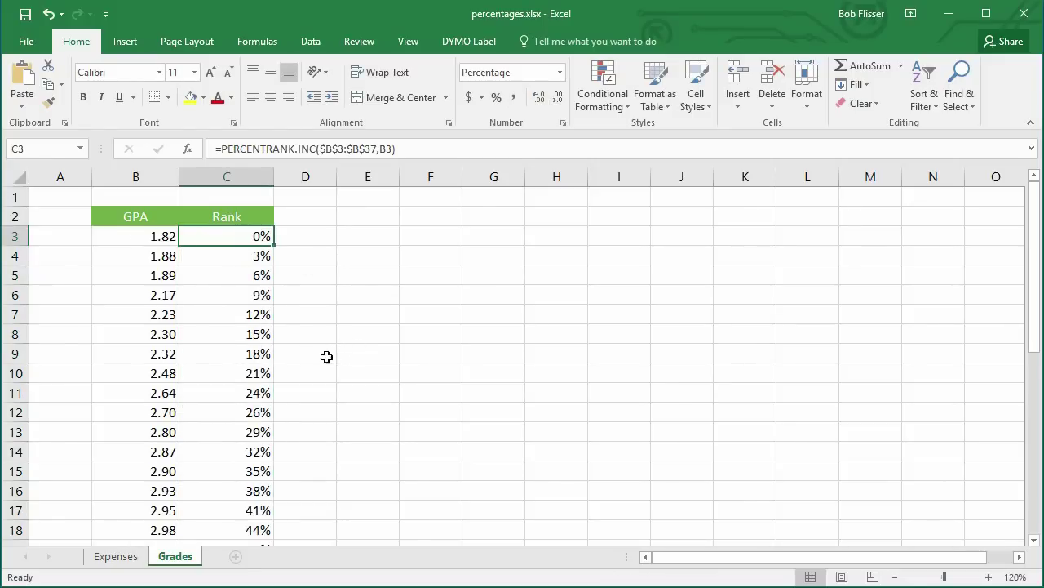
Scroll down to the end of the GPA list and the empty rows below it.
{"action": "scroll", "coordinate": [295, 378], "scroll_direction": "down", "scroll_amount": 1}
{"action": "scroll", "coordinate": [296, 378], "scroll_direction": "down", "scroll_amount": 1}
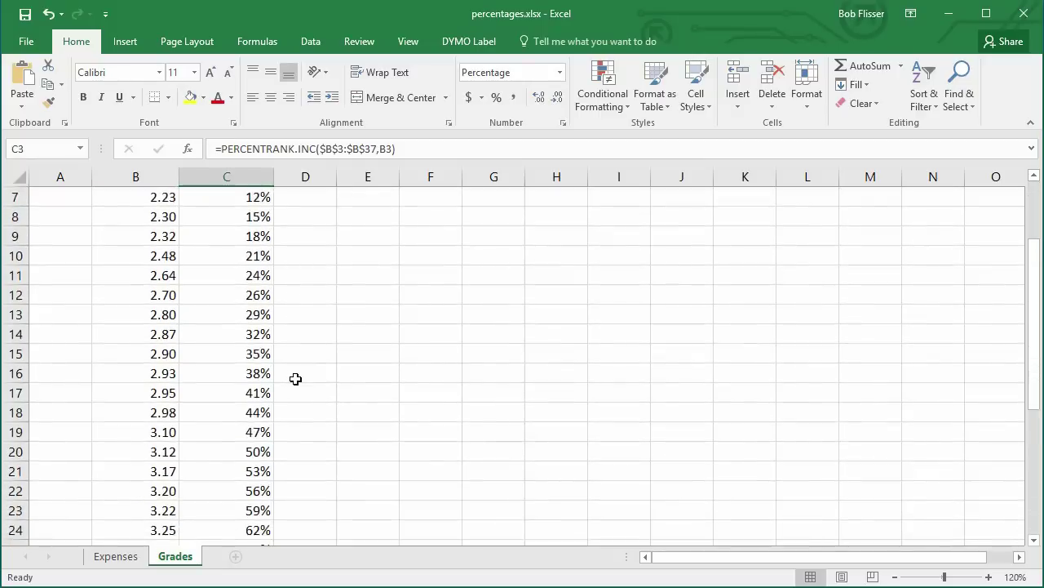
{"action": "scroll", "coordinate": [295, 377], "scroll_direction": "down", "scroll_amount": 2}
{"action": "scroll", "coordinate": [295, 375], "scroll_direction": "down", "scroll_amount": 2}
{"action": "scroll", "coordinate": [293, 370], "scroll_direction": "down", "scroll_amount": 2}
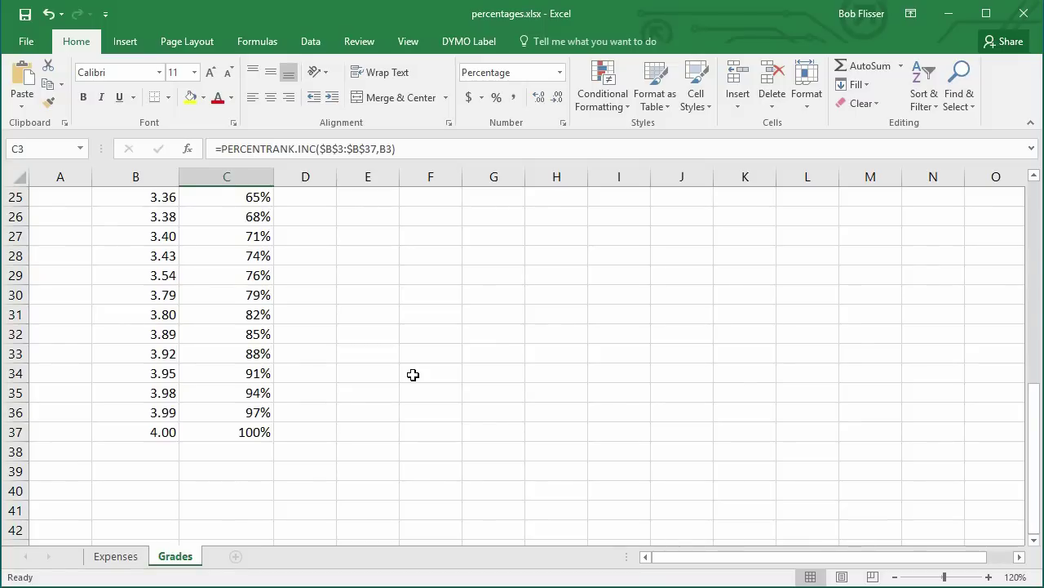
{"action": "scroll", "coordinate": [389, 362], "scroll_direction": "up", "scroll_amount": 1}
{"action": "scroll", "coordinate": [389, 362], "scroll_direction": "up", "scroll_amount": 1}
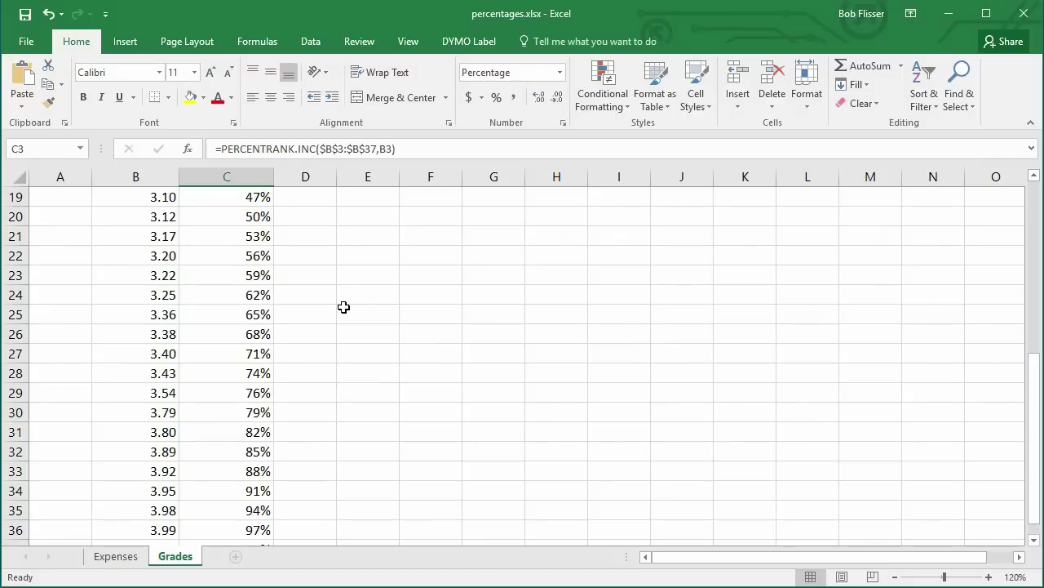
{"action": "scroll", "coordinate": [343, 307], "scroll_direction": "down", "scroll_amount": 3}
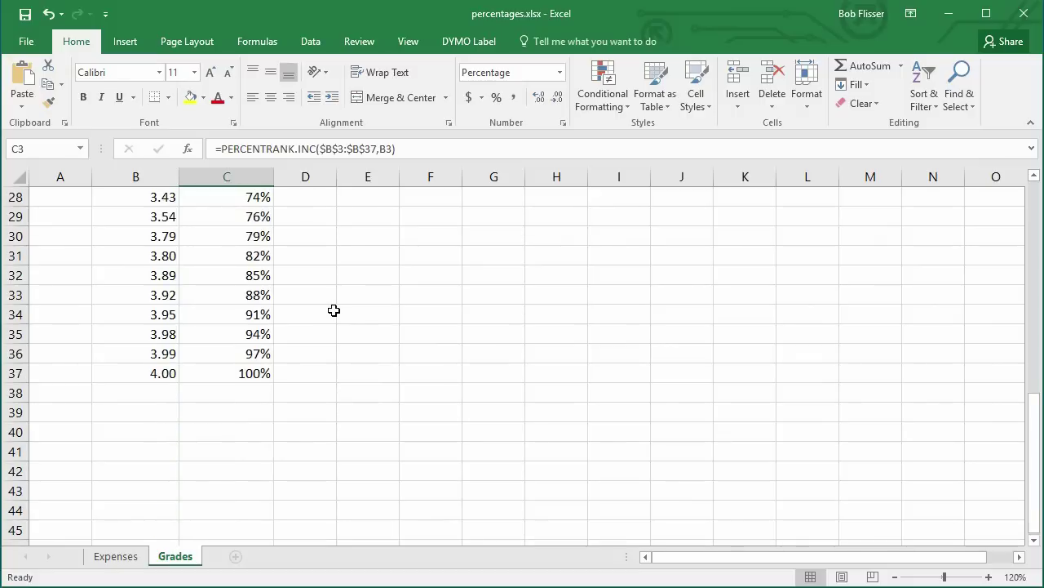
Enter the label '60th percentile' in A39 and widen column A to fit it.
{"action": "left_click", "coordinate": [51, 412]}
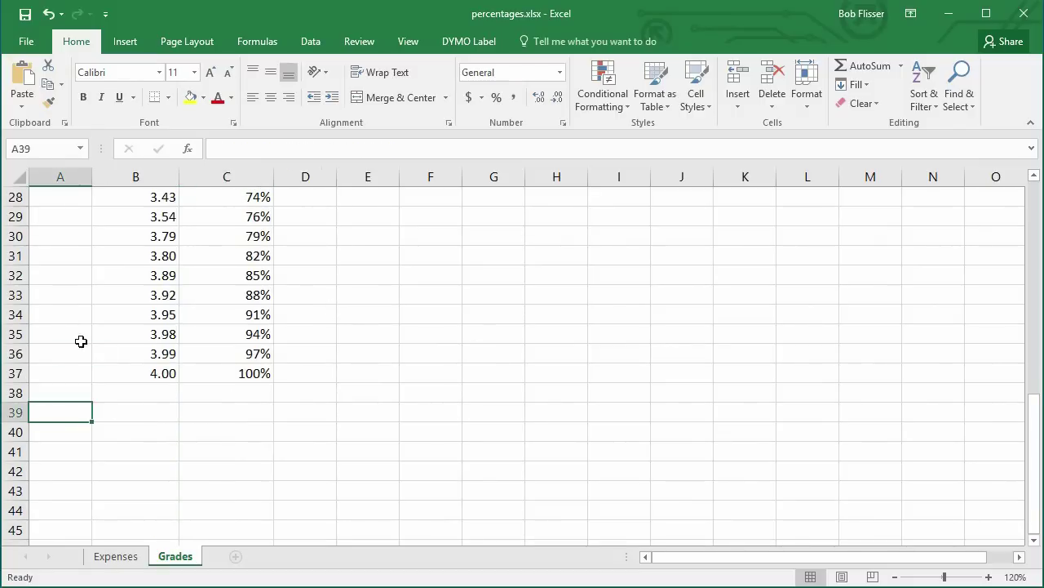
{"action": "left_click_drag", "start_coordinate": [92, 177], "coordinate": [115, 177]}
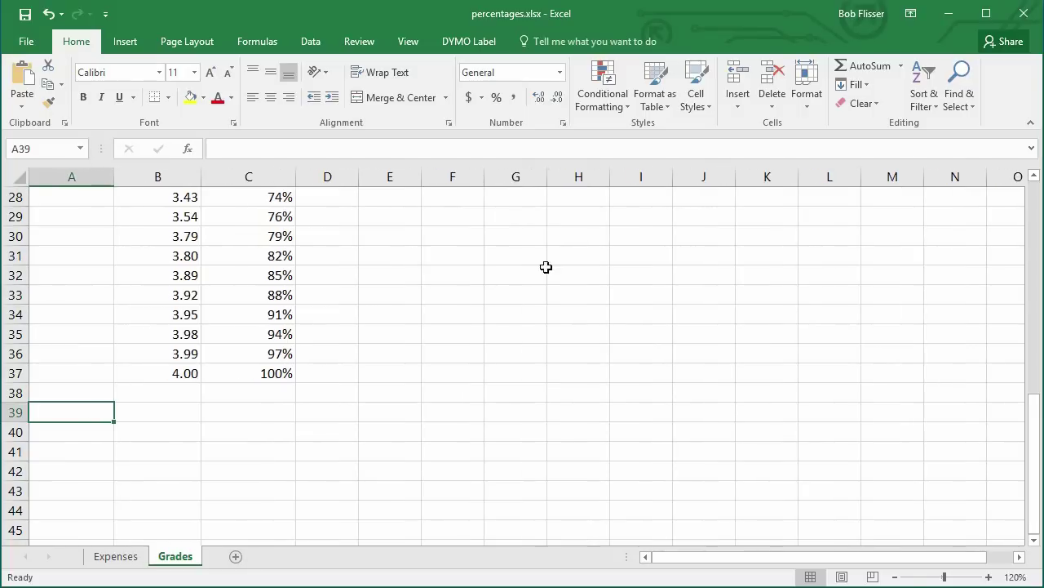
{"action": "type", "text": "60"}
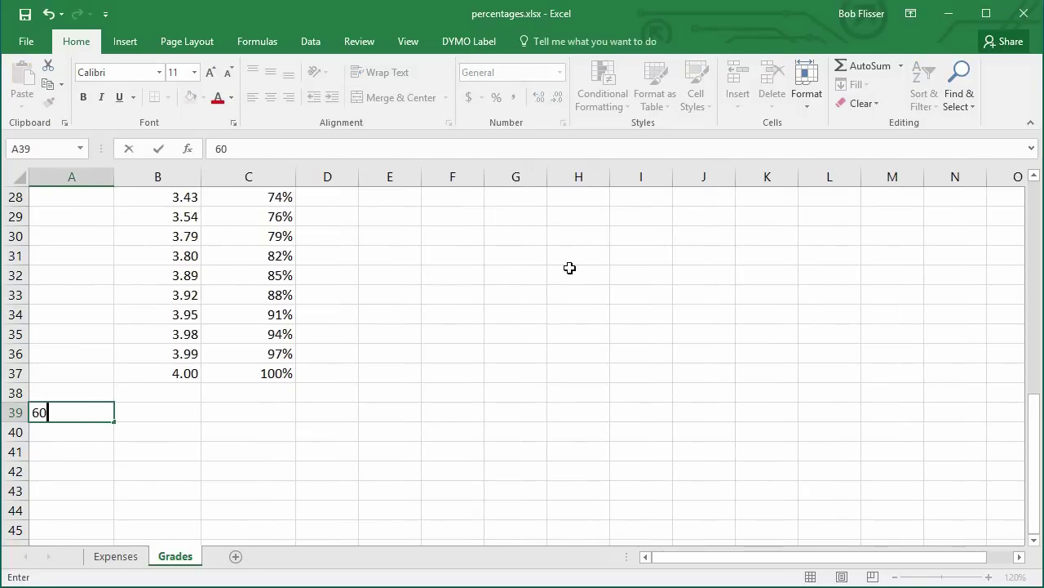
{"action": "type", "text": "th per"}
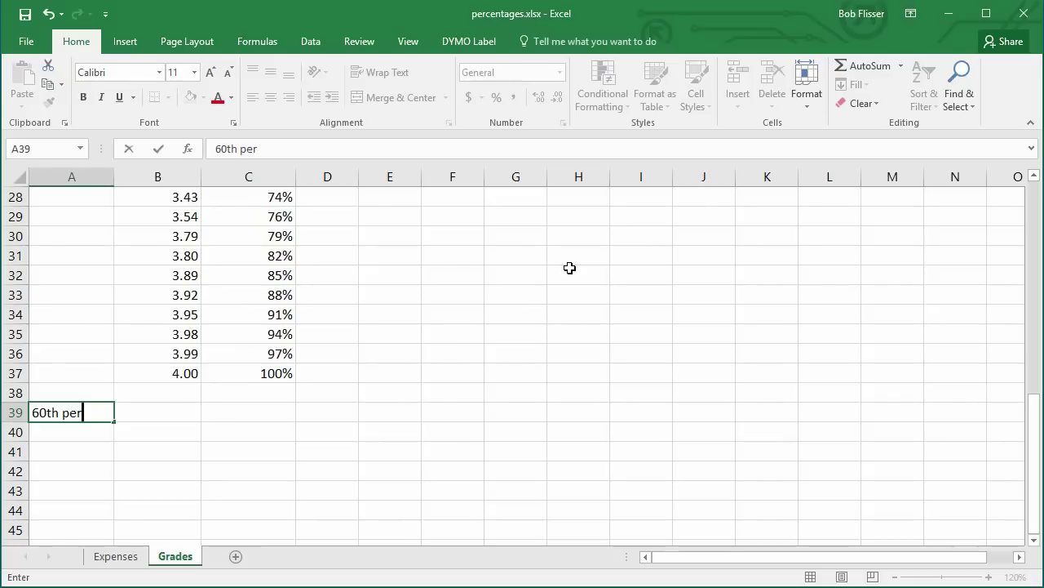
{"action": "type", "text": "centile"}
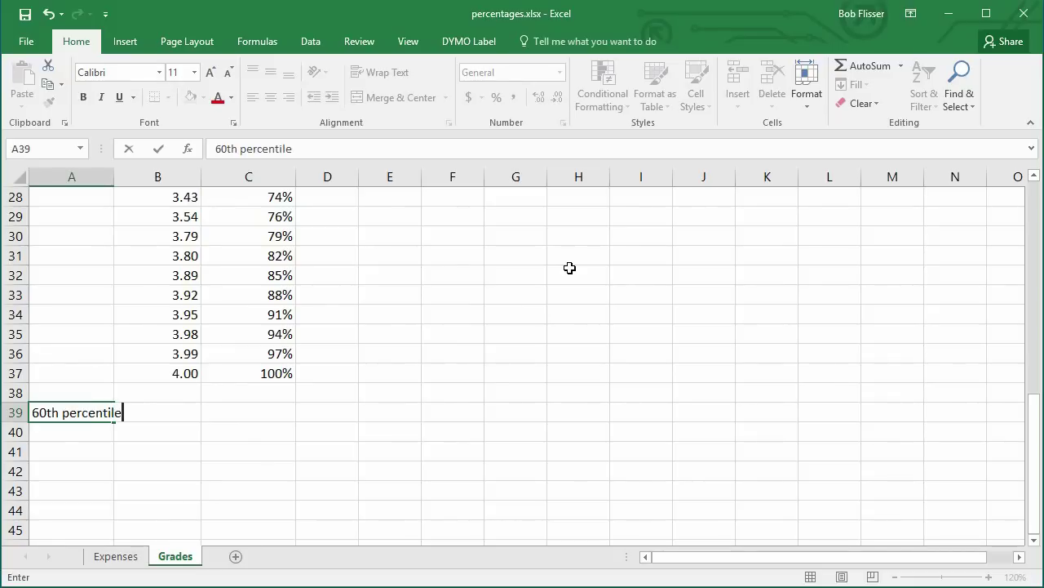
{"action": "key", "text": "Tab"}
{"action": "left_click_drag", "start_coordinate": [117, 168], "coordinate": [136, 168]}
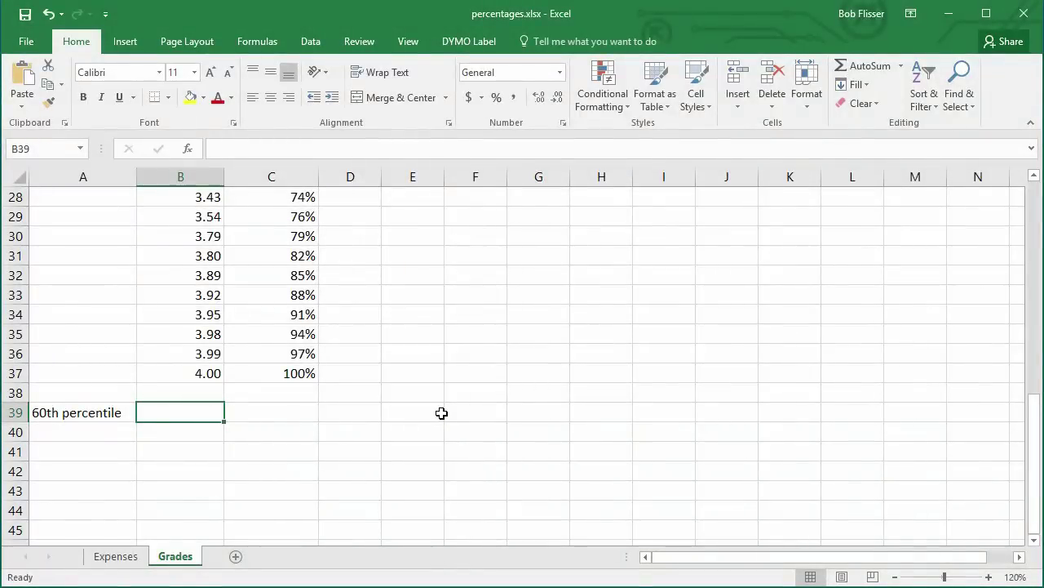
Enter =PERCENTILE.INC(B3:B37,60%) in B39, returning 3.232 for the GPA list.
{"action": "type", "text": "=p"}
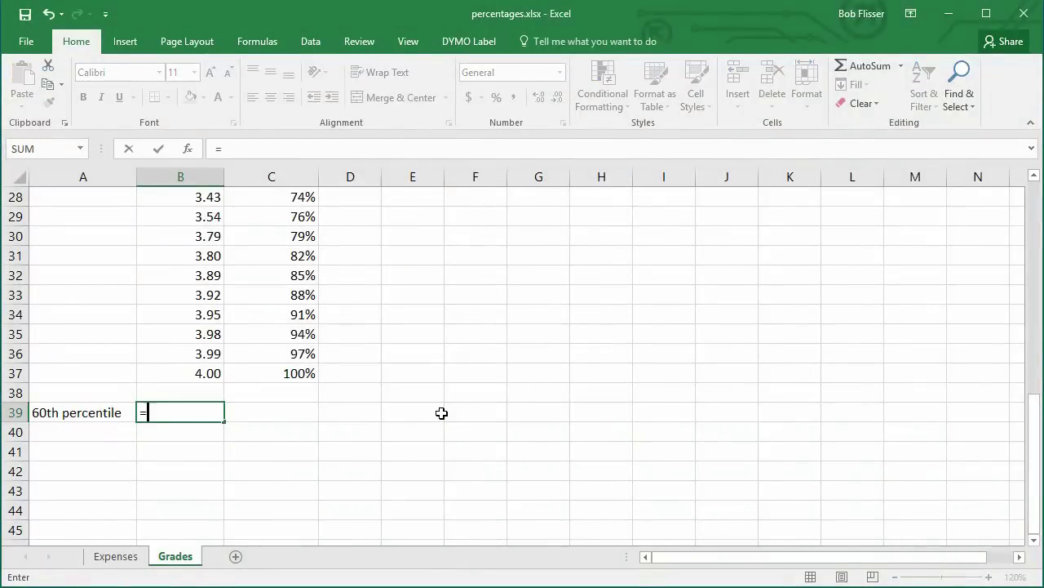
{"action": "type", "text": "ercent"}
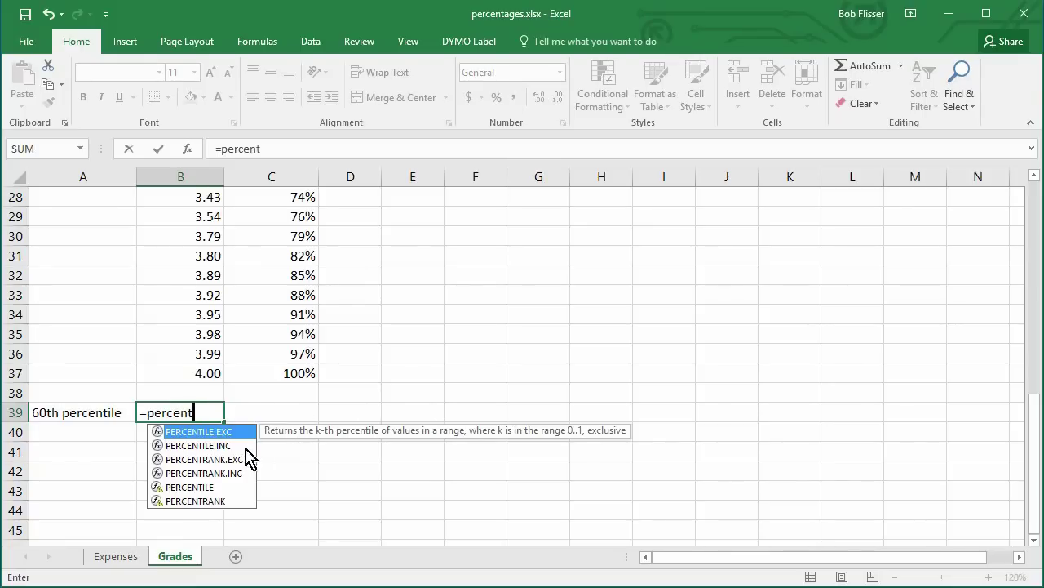
{"action": "double_click", "coordinate": [228, 445]}
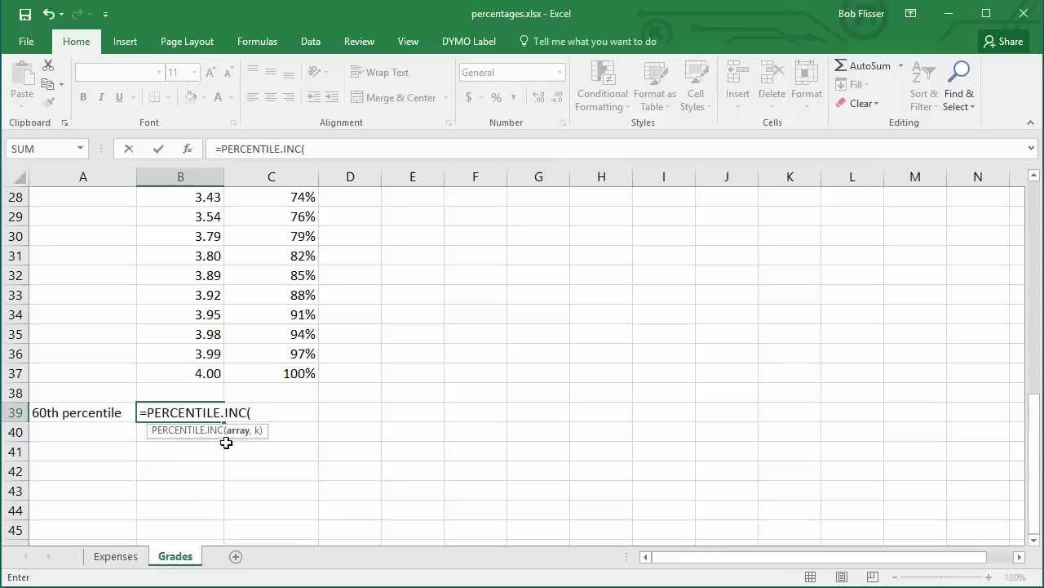
{"action": "scroll", "coordinate": [245, 343], "scroll_direction": "up", "scroll_amount": 5}
{"action": "scroll", "coordinate": [239, 326], "scroll_direction": "up", "scroll_amount": 4}
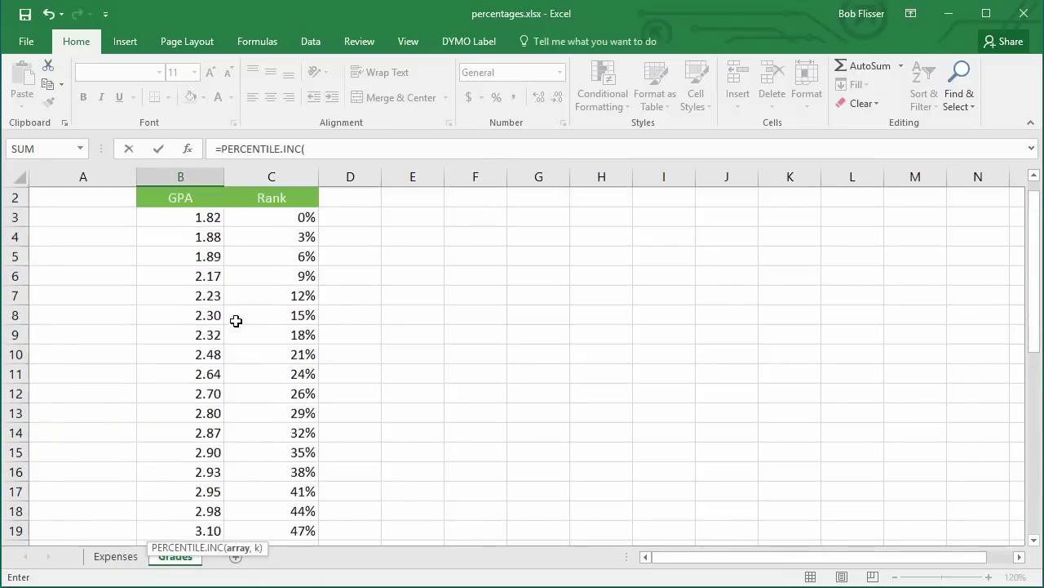
{"action": "scroll", "coordinate": [236, 321], "scroll_direction": "up", "scroll_amount": 1}
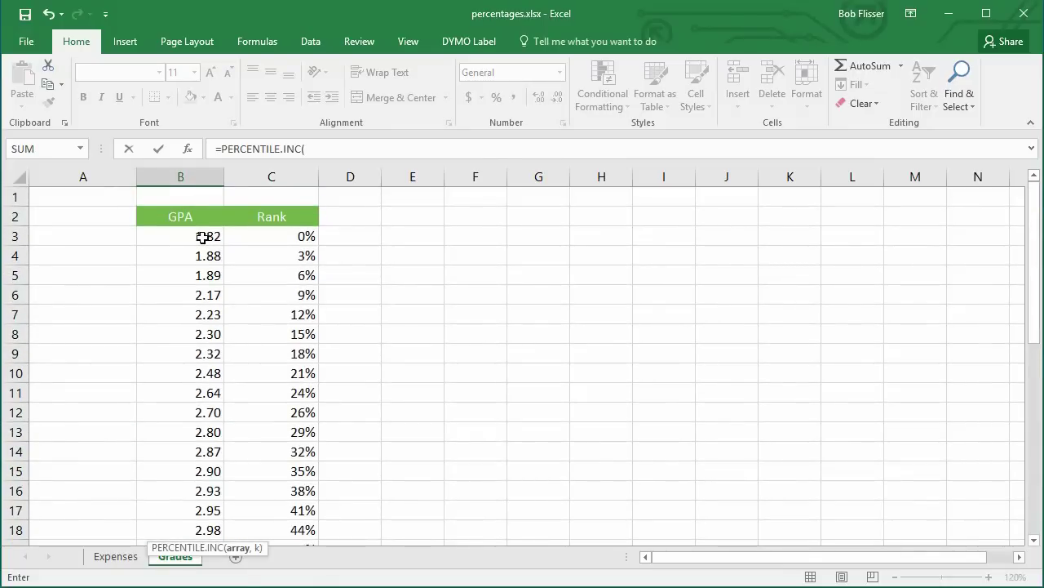
{"action": "left_click", "coordinate": [202, 237]}
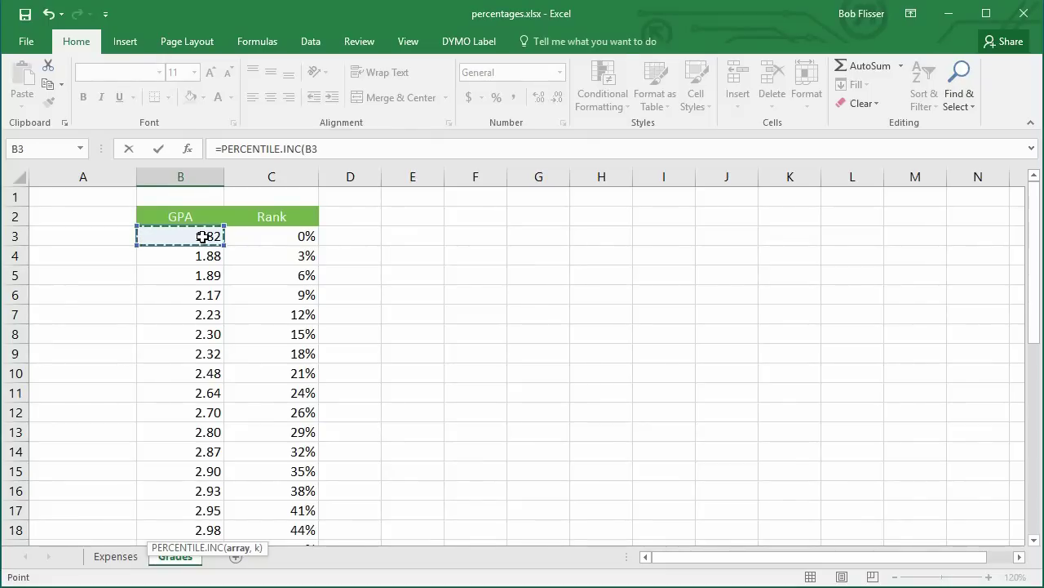
{"action": "scroll", "coordinate": [171, 311], "scroll_direction": "down", "scroll_amount": 3}
{"action": "scroll", "coordinate": [172, 312], "scroll_direction": "down", "scroll_amount": 4}
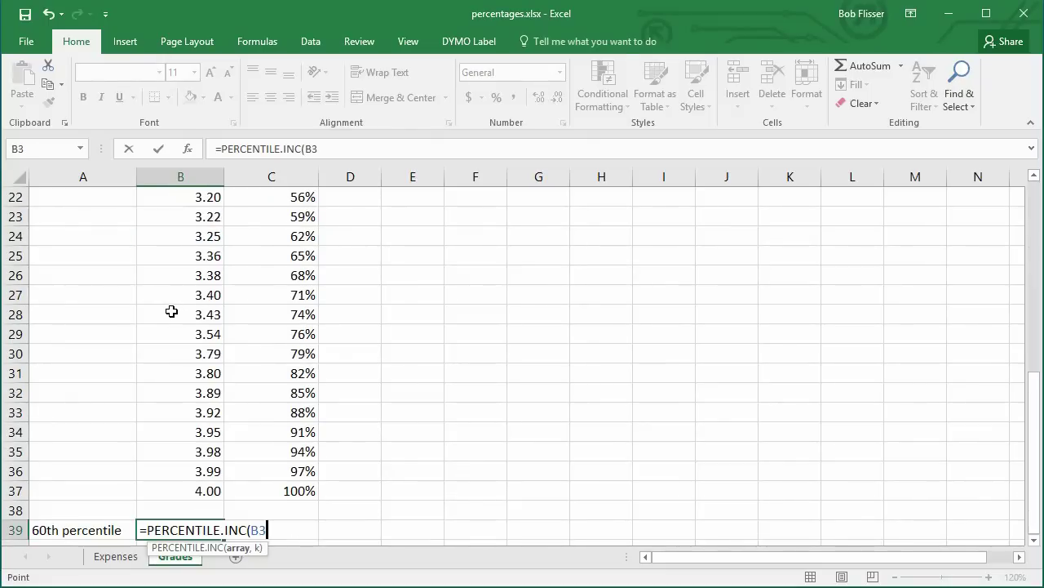
{"action": "scroll", "coordinate": [171, 311], "scroll_direction": "down", "scroll_amount": 1}
{"action": "left_click", "coordinate": [171, 428], "text": "shift"}
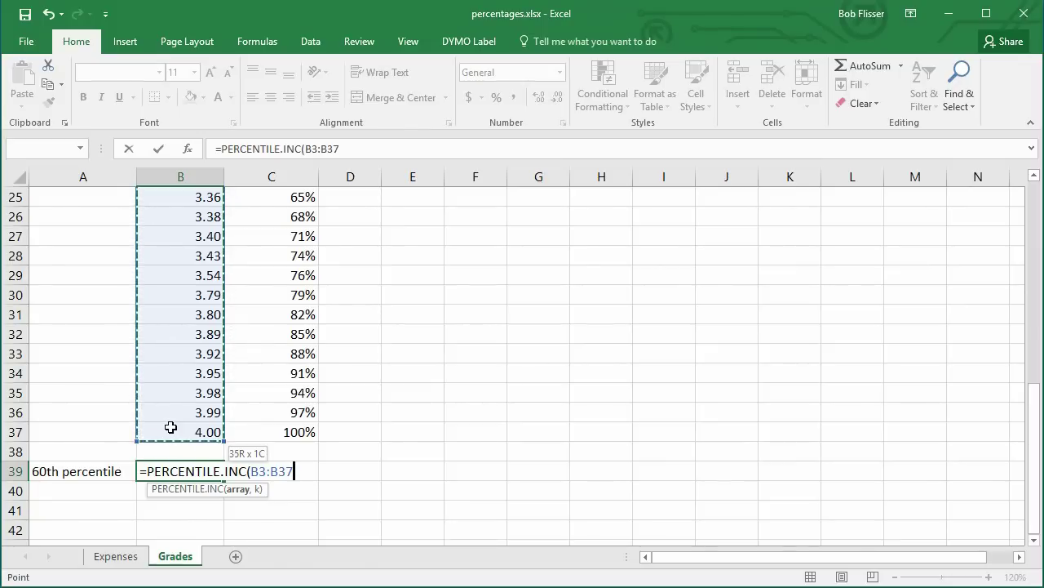
{"action": "type", "text": ","}
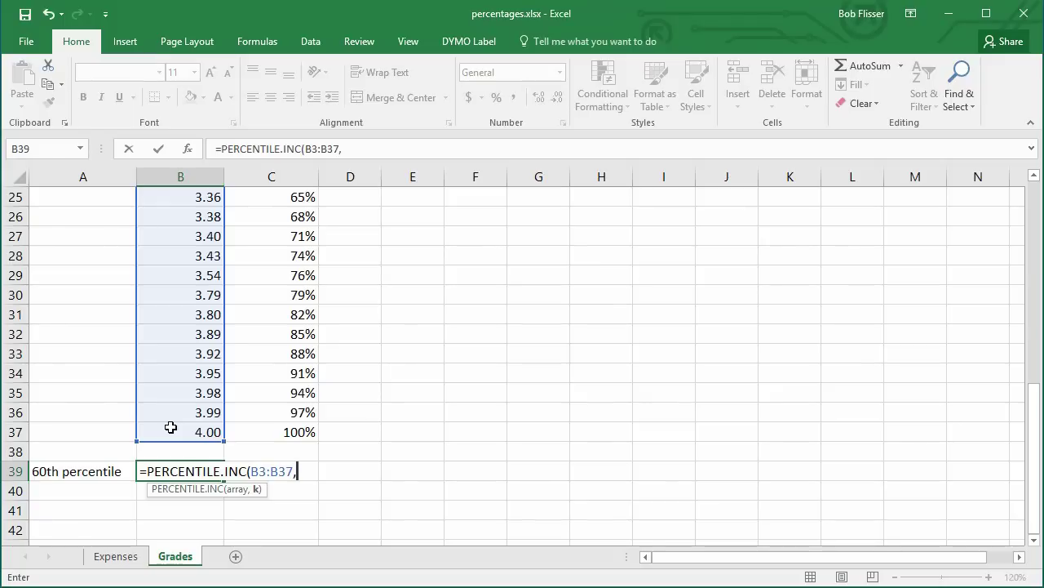
{"action": "type", "text": "60"}
{"action": "type", "text": "%)"}
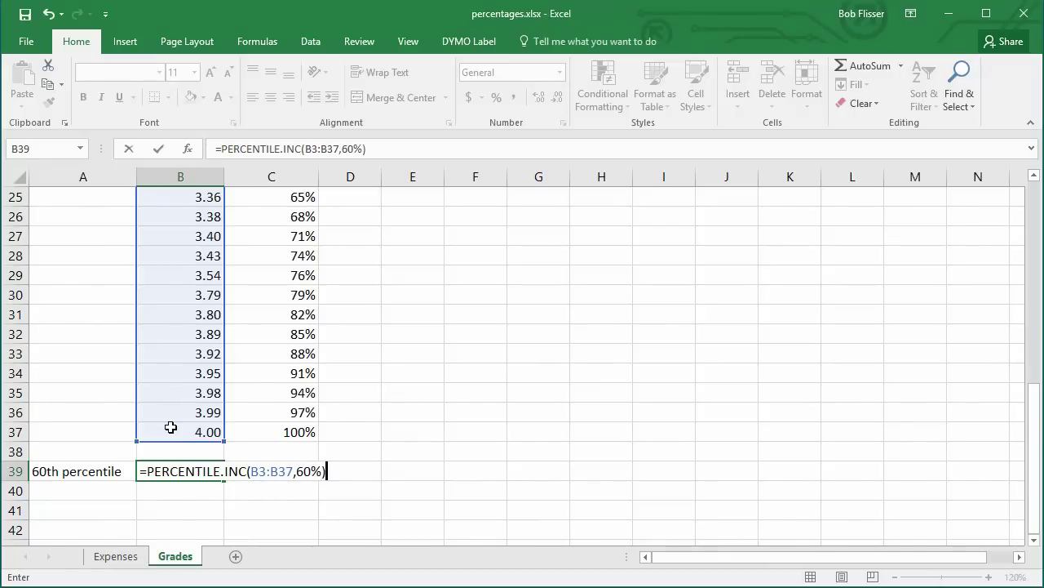
{"action": "key", "text": "Return"}
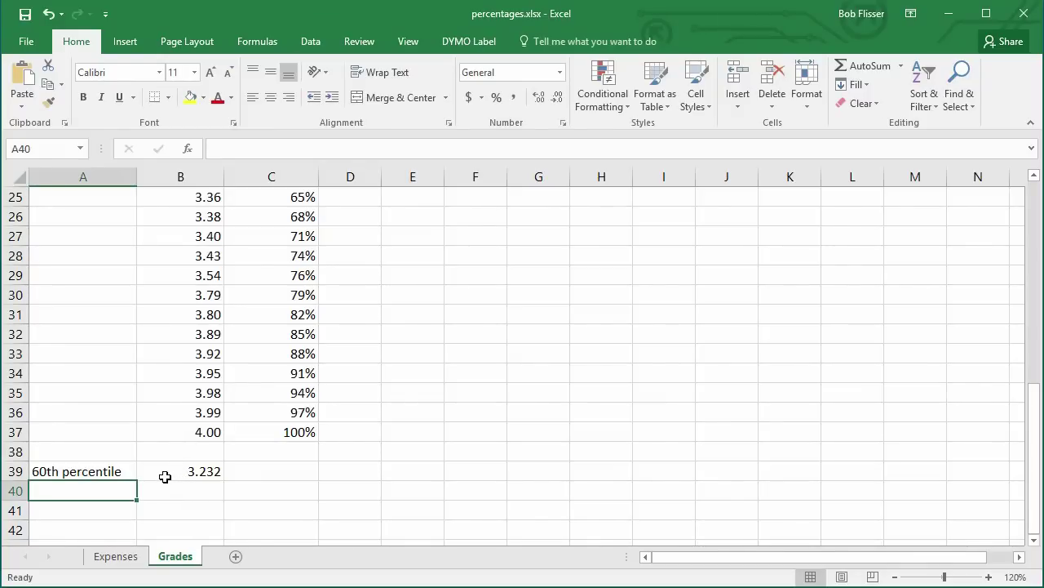
Decrease decimals on B39 so the percentile shows 3.23.
{"action": "left_click", "coordinate": [165, 477]}
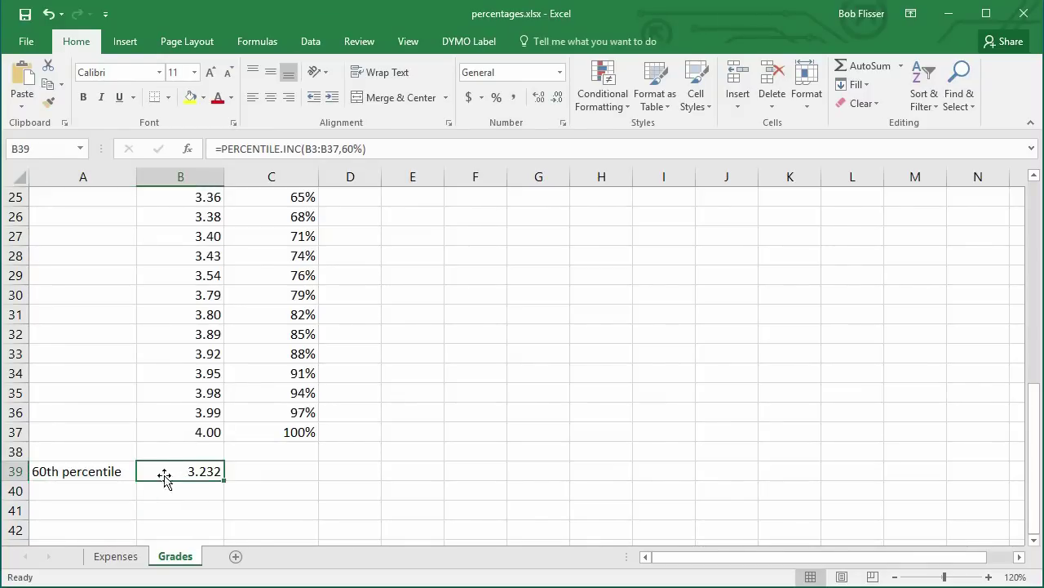
{"action": "left_click", "coordinate": [558, 97]}
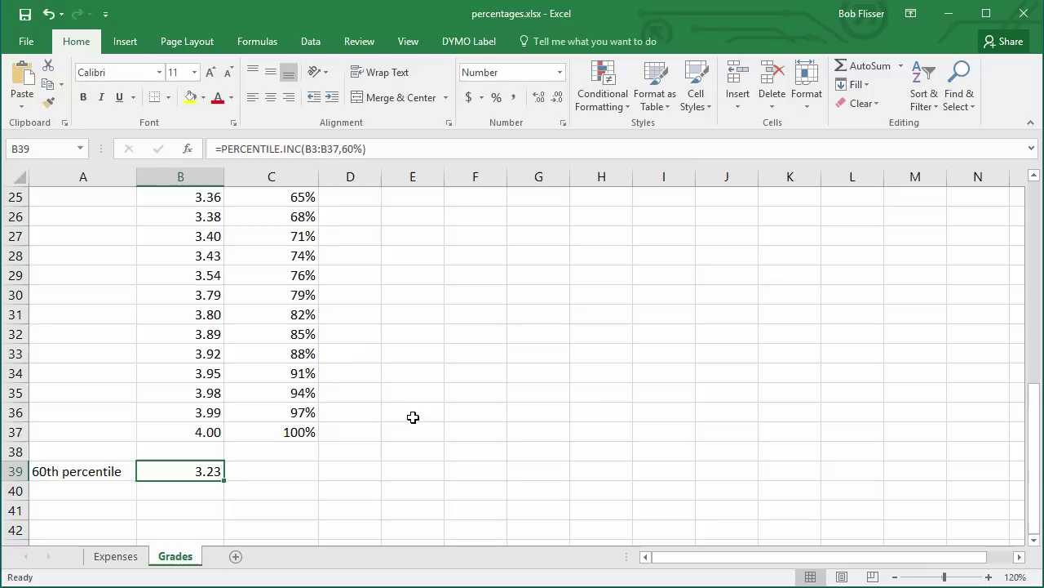
{"action": "scroll", "coordinate": [387, 419], "scroll_direction": "up", "scroll_amount": 1}
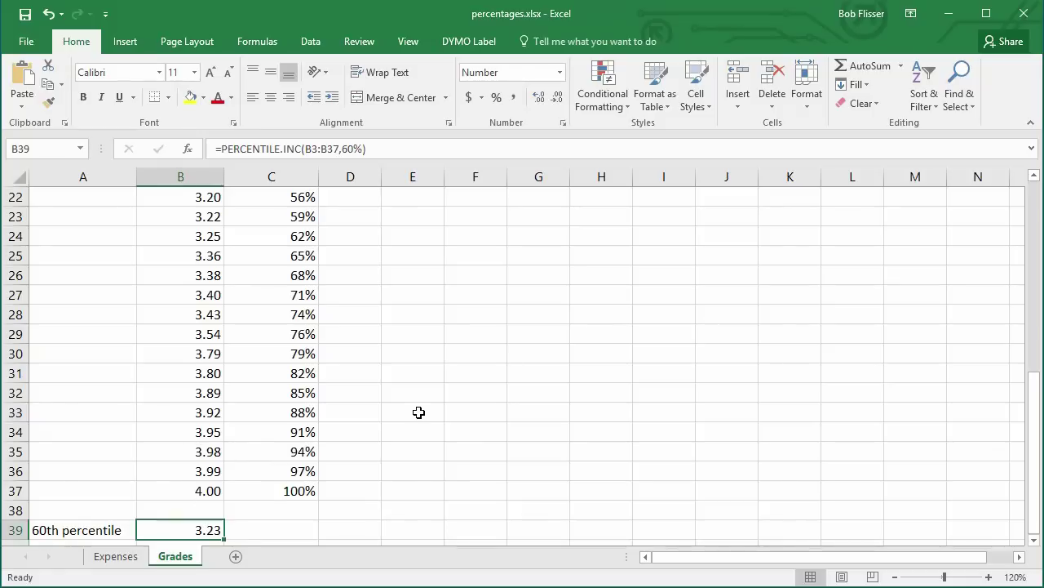
{"action": "scroll", "coordinate": [419, 413], "scroll_direction": "down", "scroll_amount": 1}
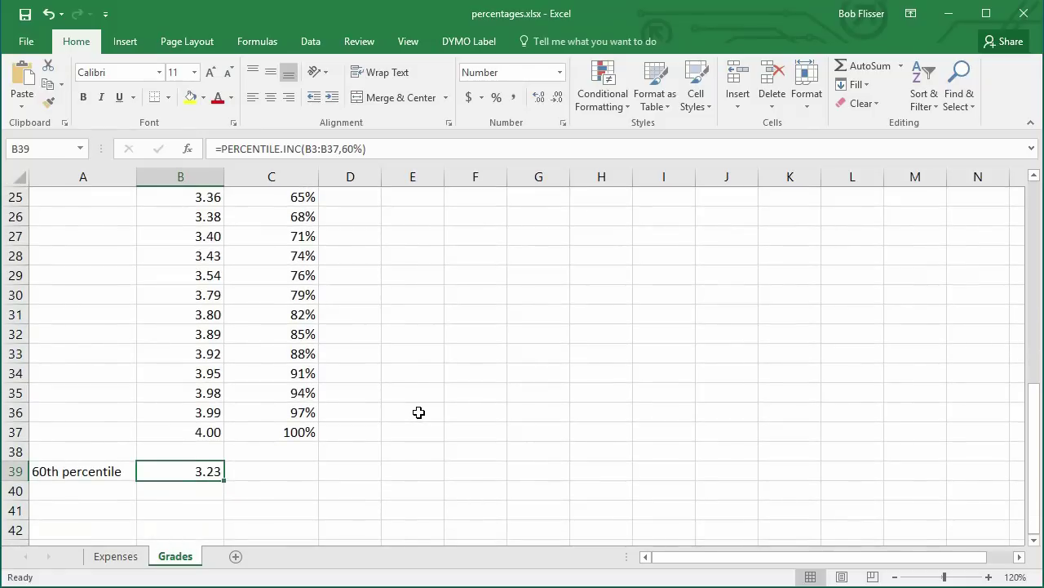